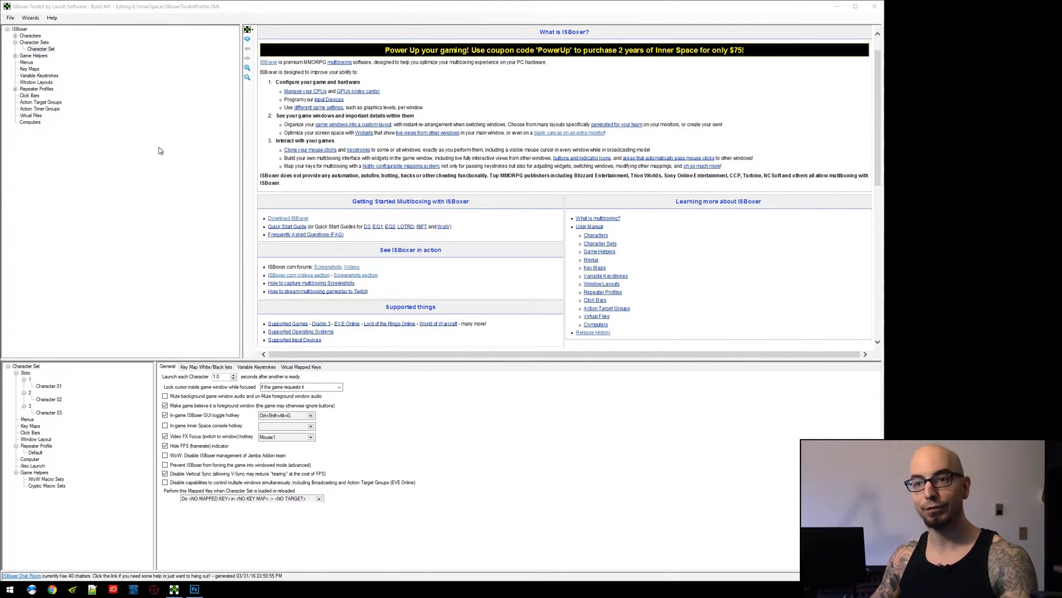
Step: Start the Window Layout Wizard for the existing character set, widen its properties area and reposition the wizard window
right_click(47, 52)
left_click(74, 96)
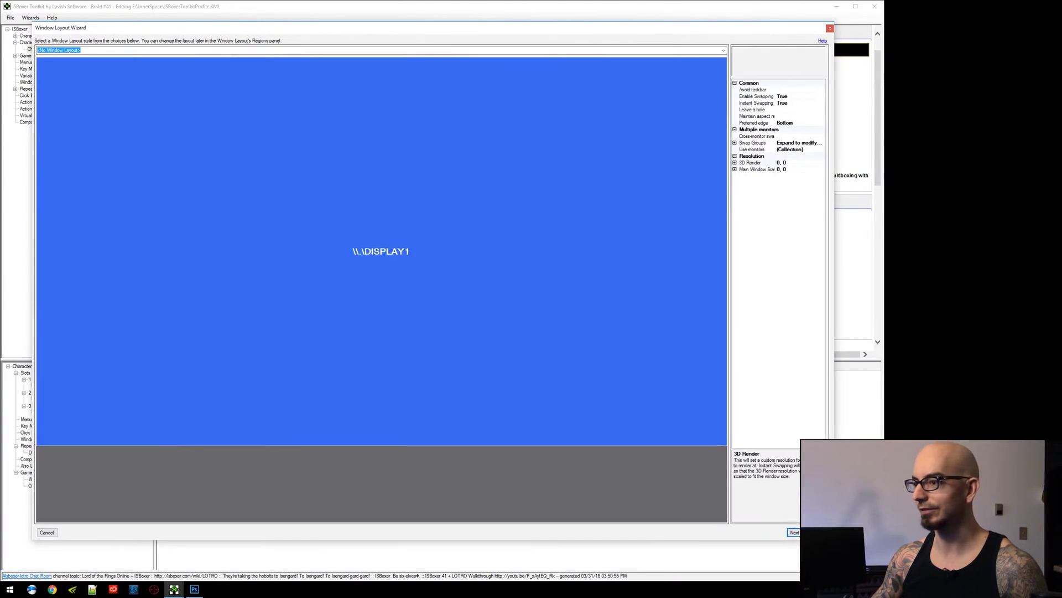
left_click_drag(785, 307, 764, 308)
left_click_drag(538, 28, 523, 17)
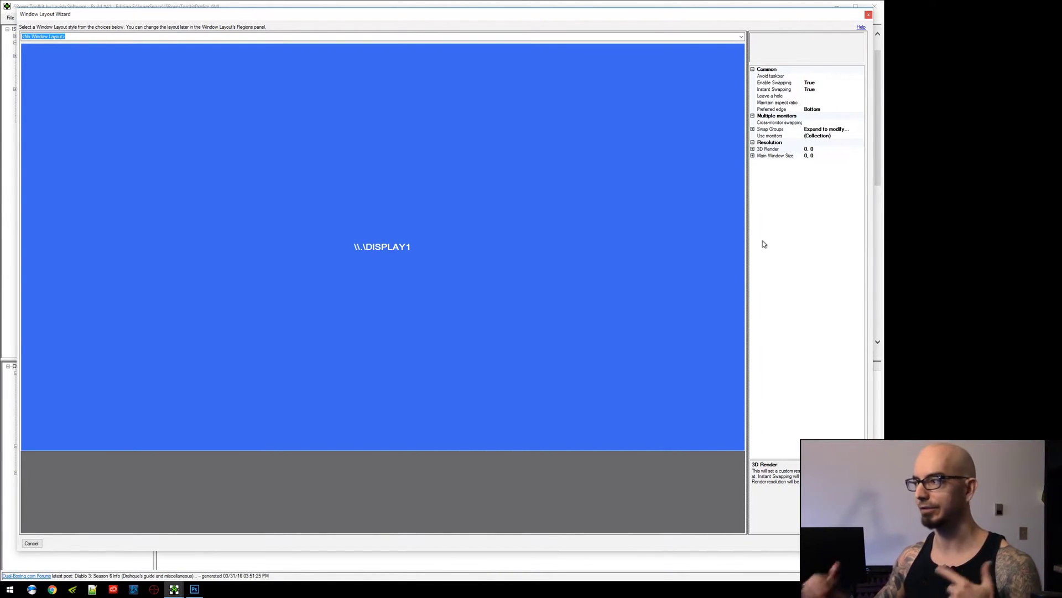
Step: Open the wizard's Use monitors collection for editing and enlarge the collection editor window
left_click(776, 137)
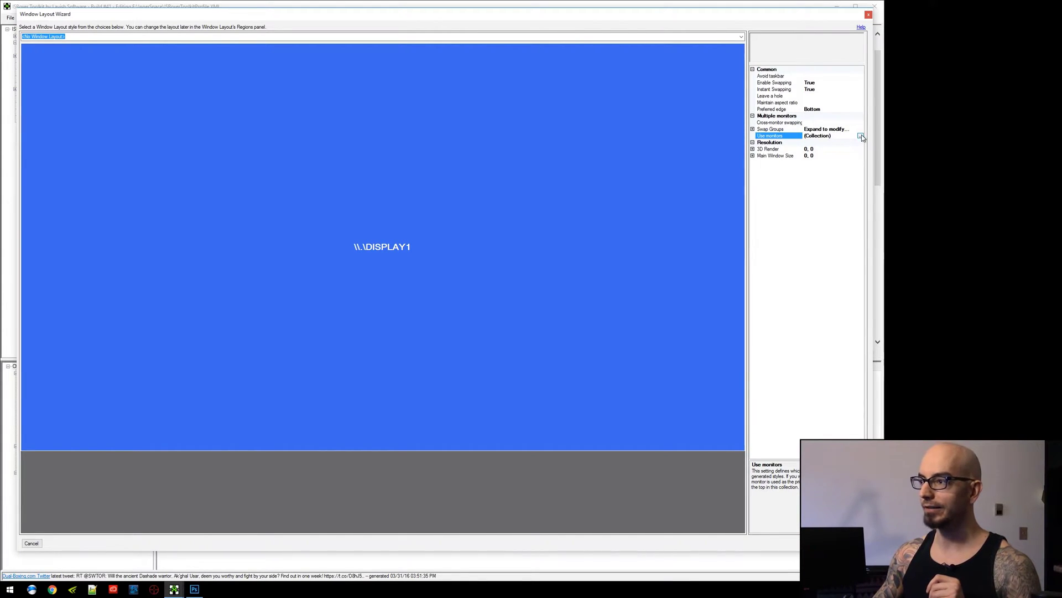
left_click(774, 157)
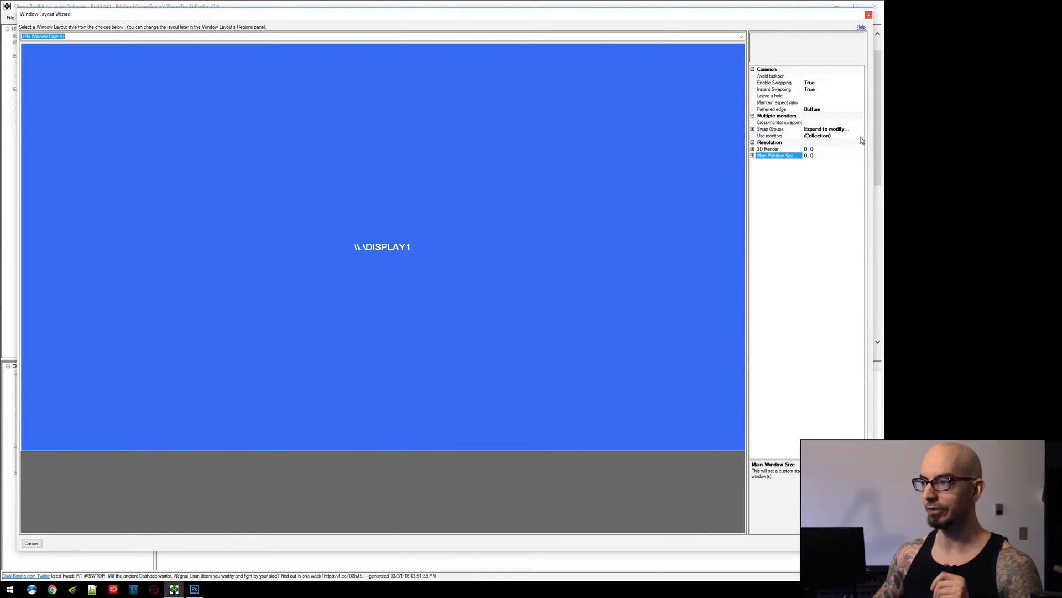
left_click(780, 137)
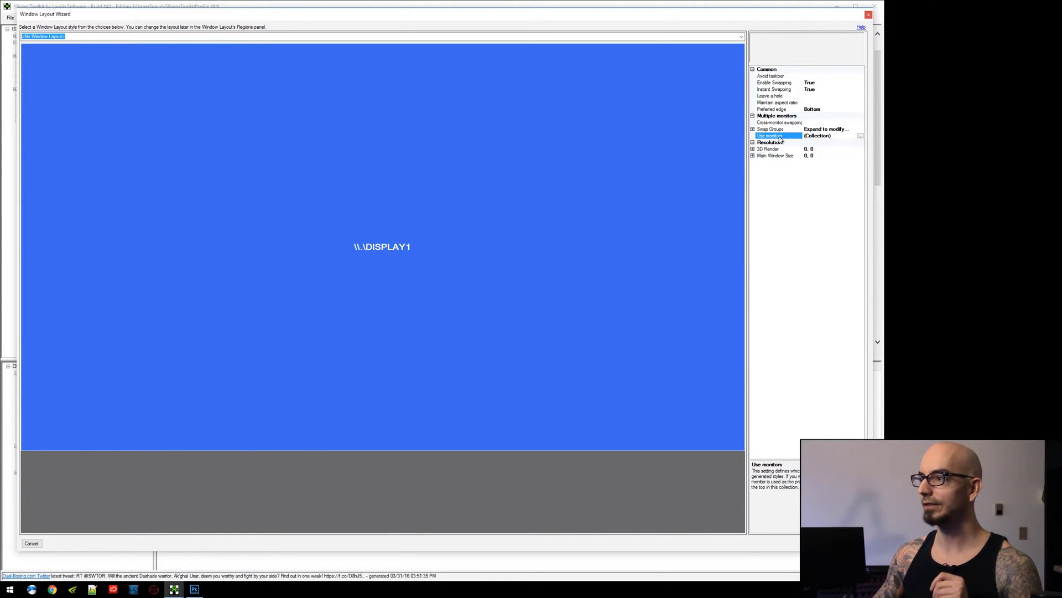
left_click(860, 136)
left_click_drag(515, 215, 435, 83)
left_click_drag(554, 231, 602, 278)
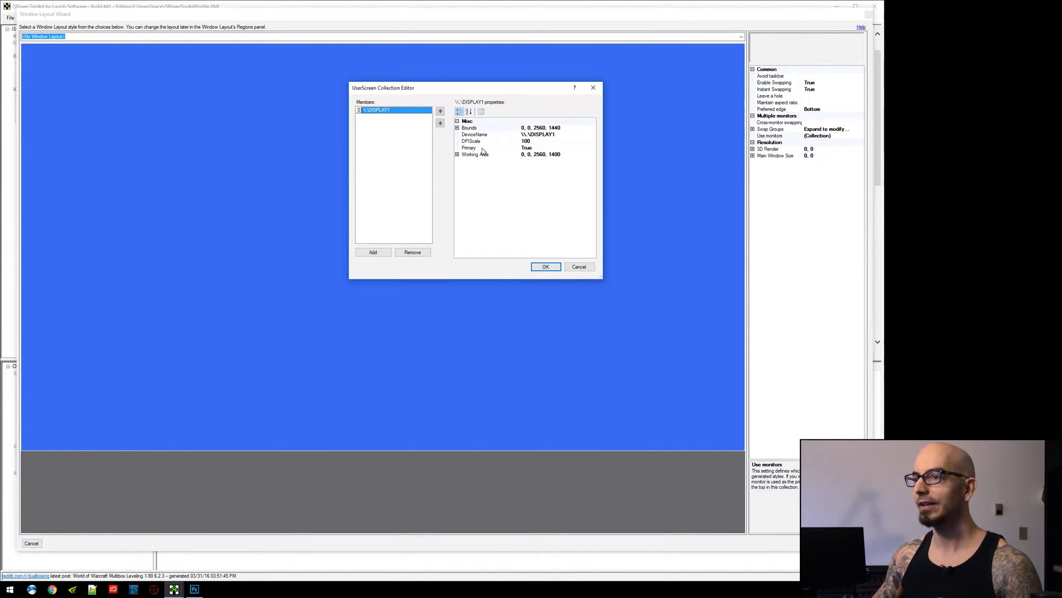
Step: Examine the bounds and working area of DISPLAY1, comparing their heights, and close the collection editor without saving
left_click(457, 128)
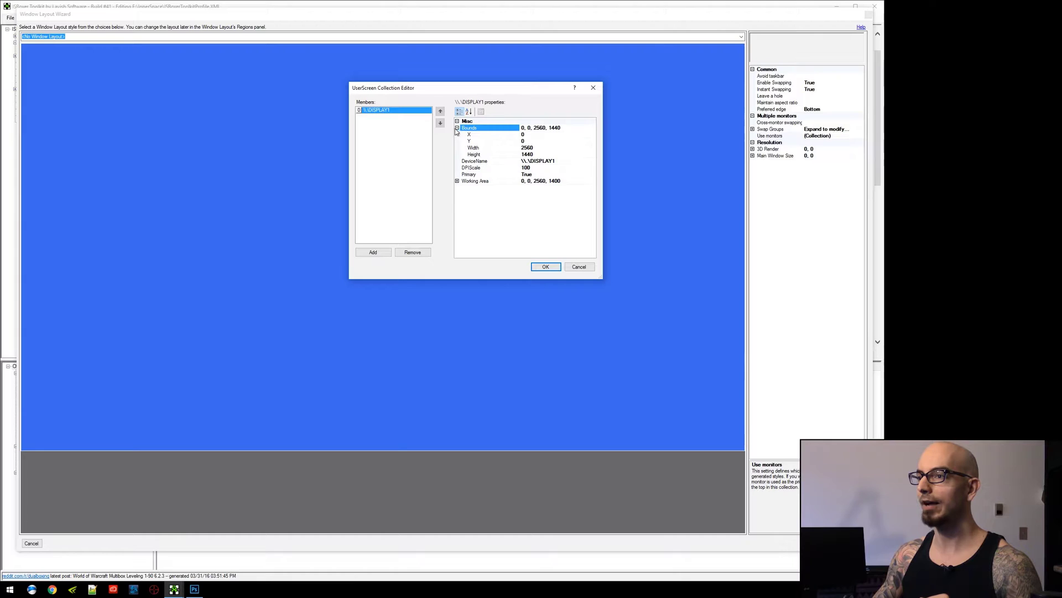
left_click(549, 148)
left_click(545, 153)
left_click(545, 153)
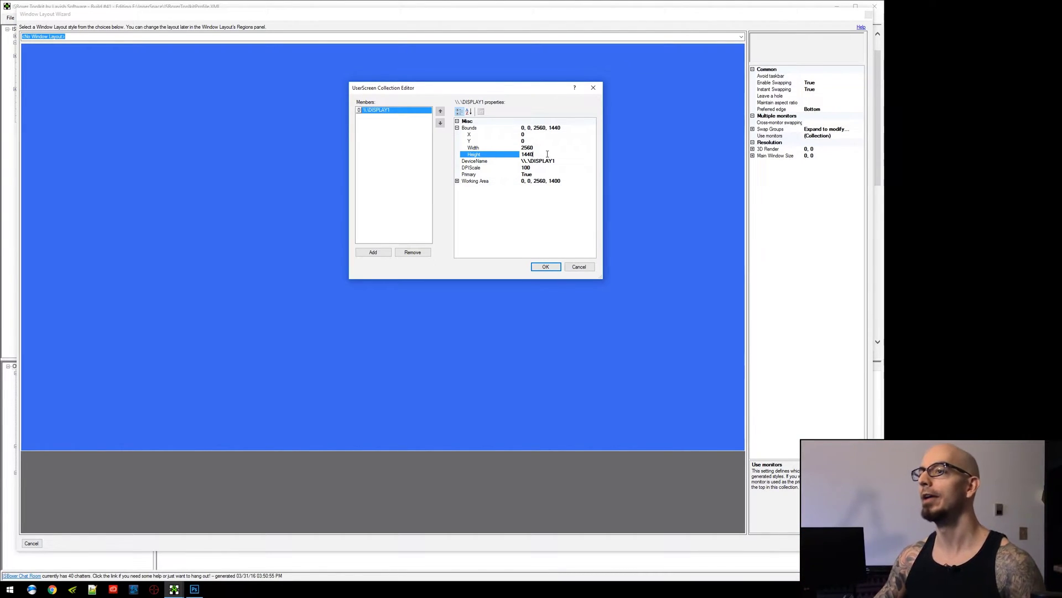
left_click(533, 135)
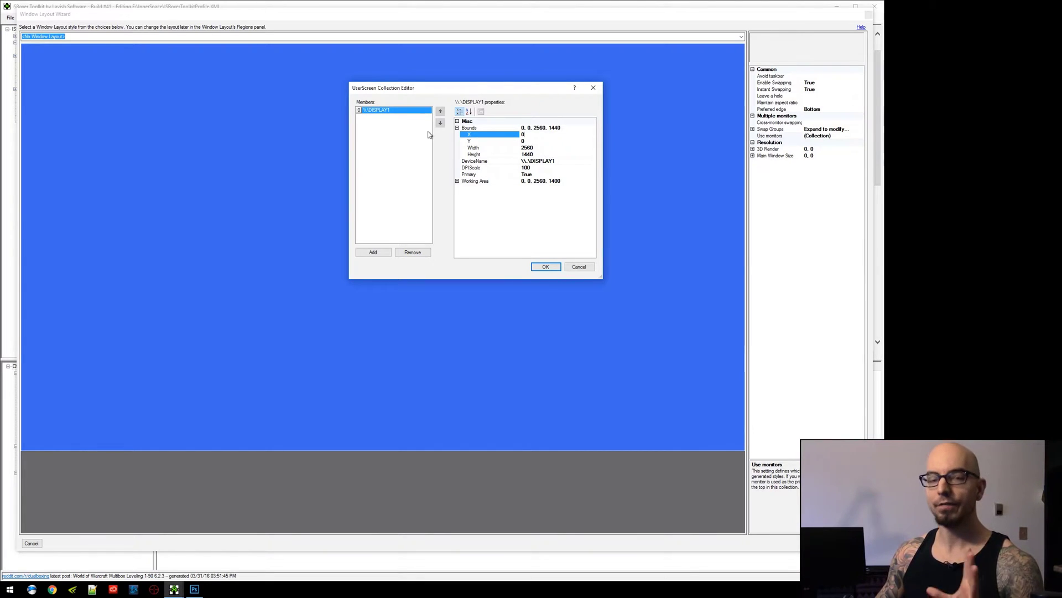
left_click(531, 137)
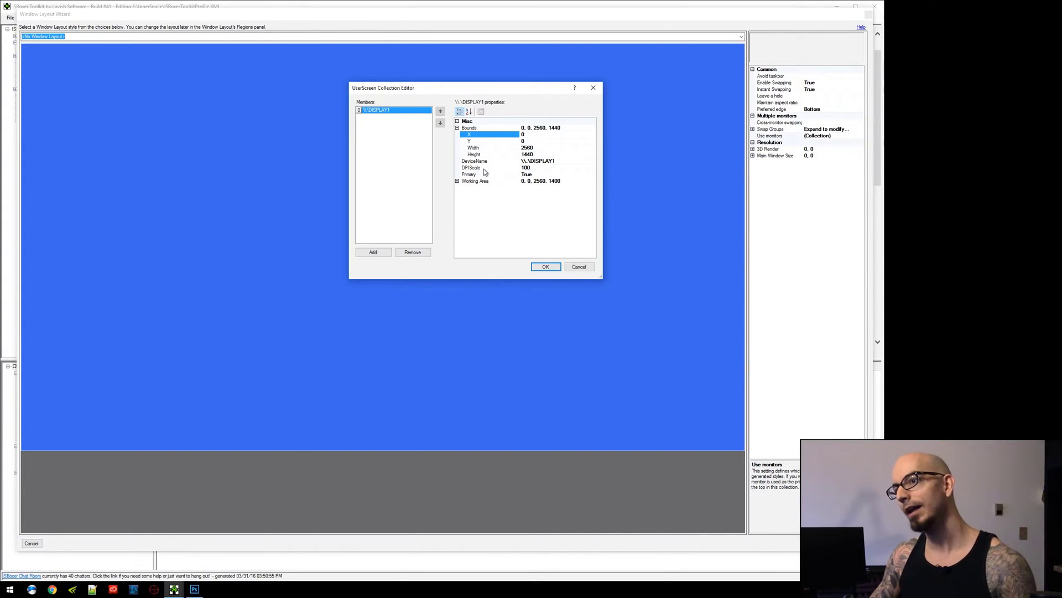
left_click(457, 181)
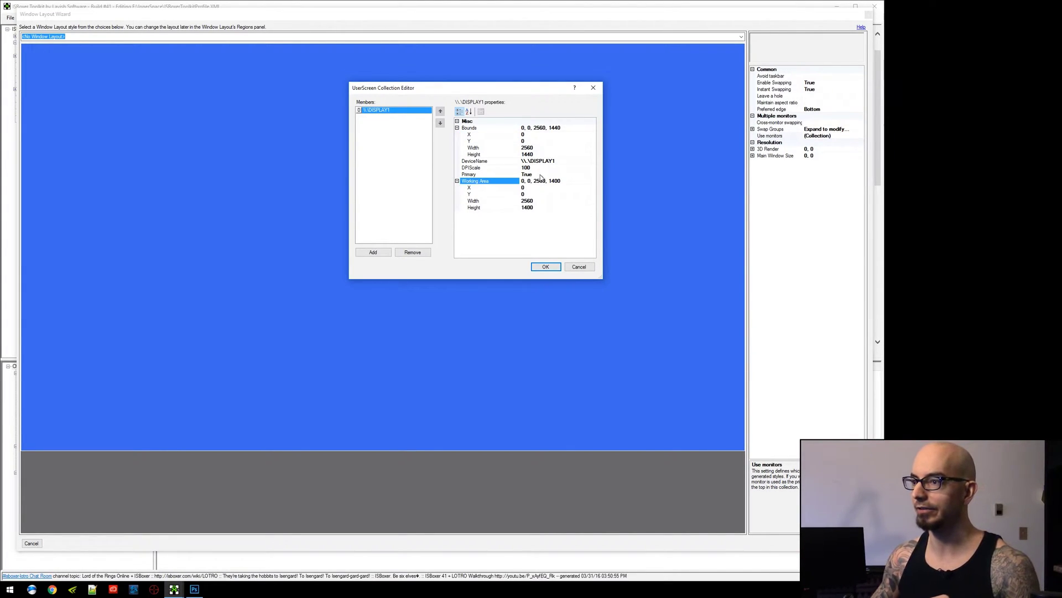
left_click(515, 155)
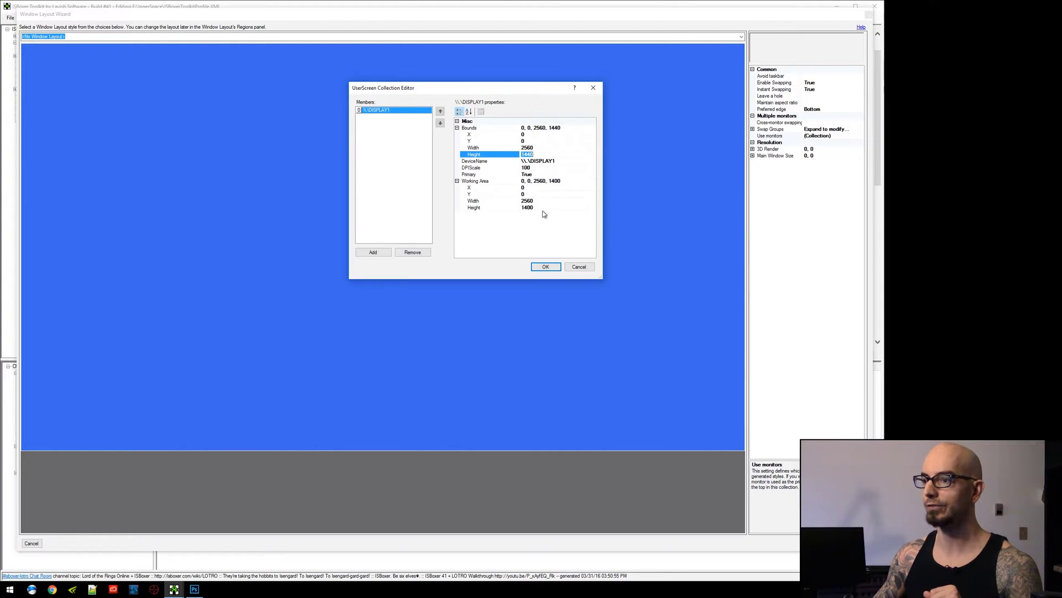
left_click(546, 207)
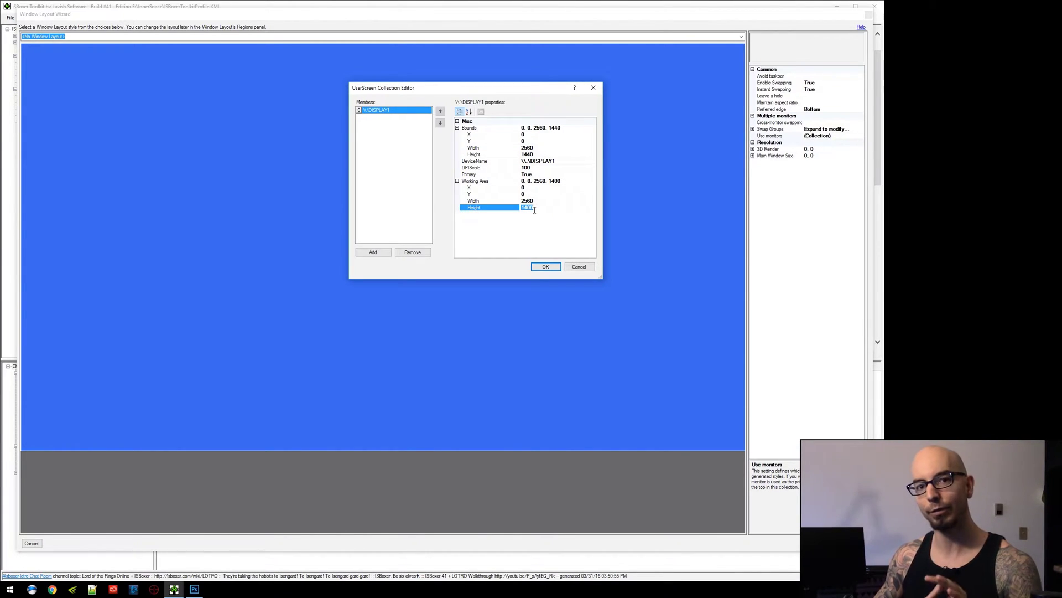
left_click(579, 268)
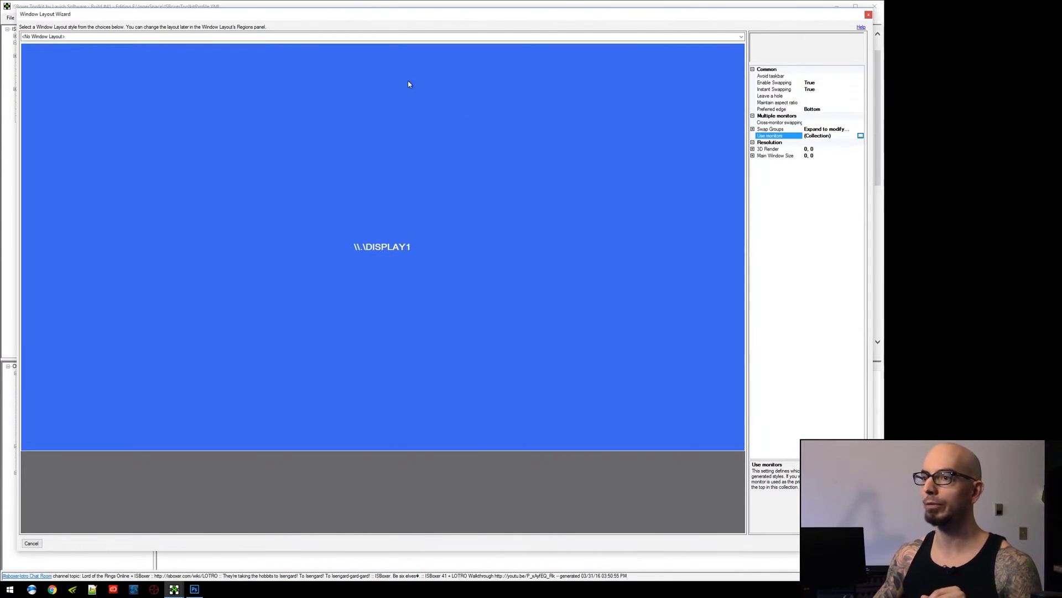
Step: Preview the single monitor corner layout on DISPLAY1 with swapping, including the variant that avoids the taskbar
left_click(407, 36)
scroll(407, 37, "down", 1)
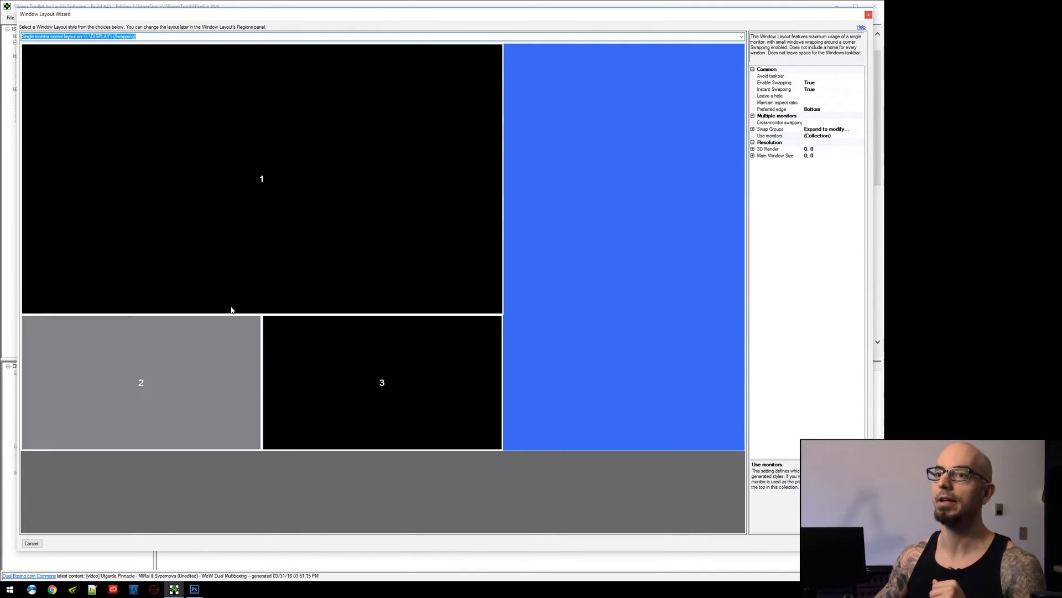
scroll(164, 40, "down", 1)
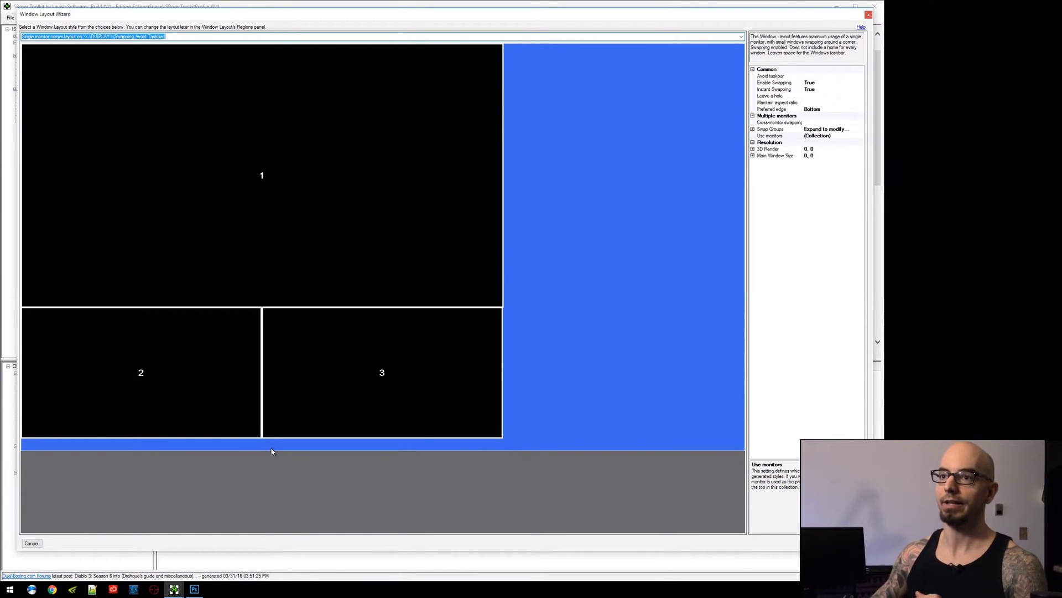
left_click(137, 36)
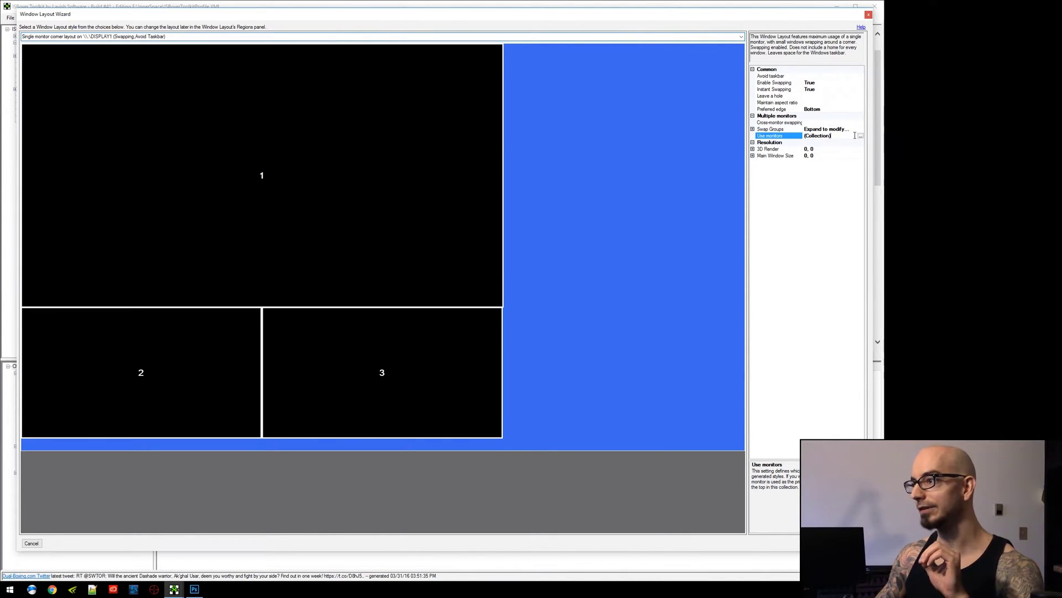
Step: Reopen the Use monitors collection for editing and enlarge its editor window
left_click(861, 136)
key("Return")
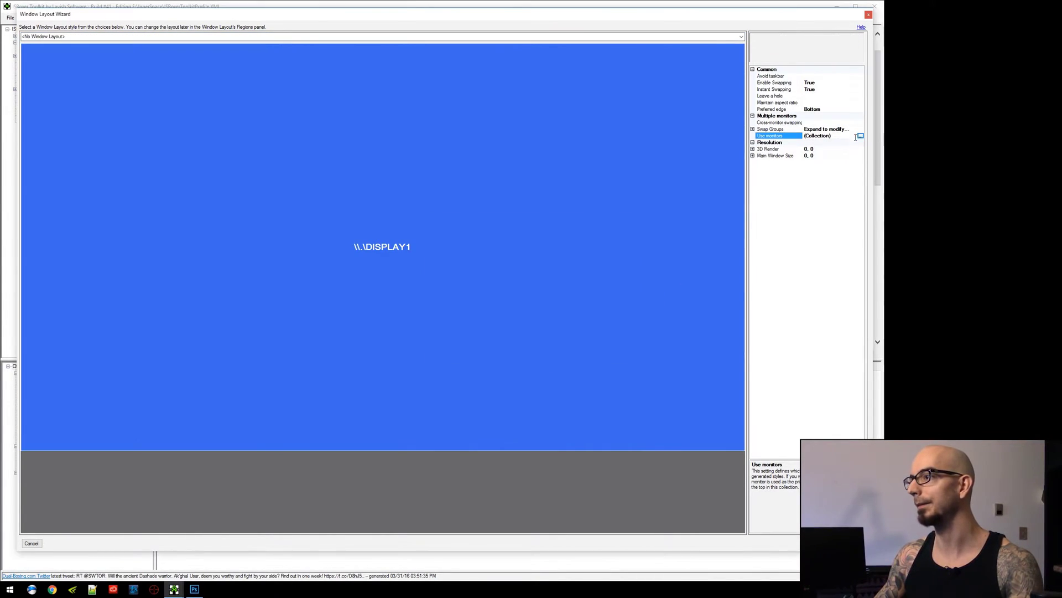
left_click(861, 136)
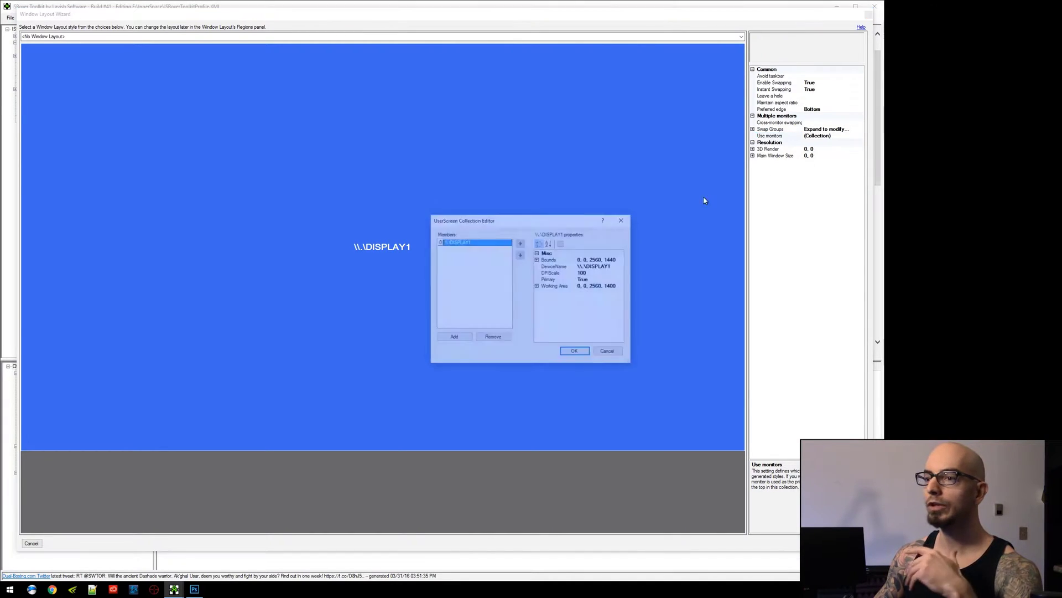
left_click_drag(507, 224, 350, 94)
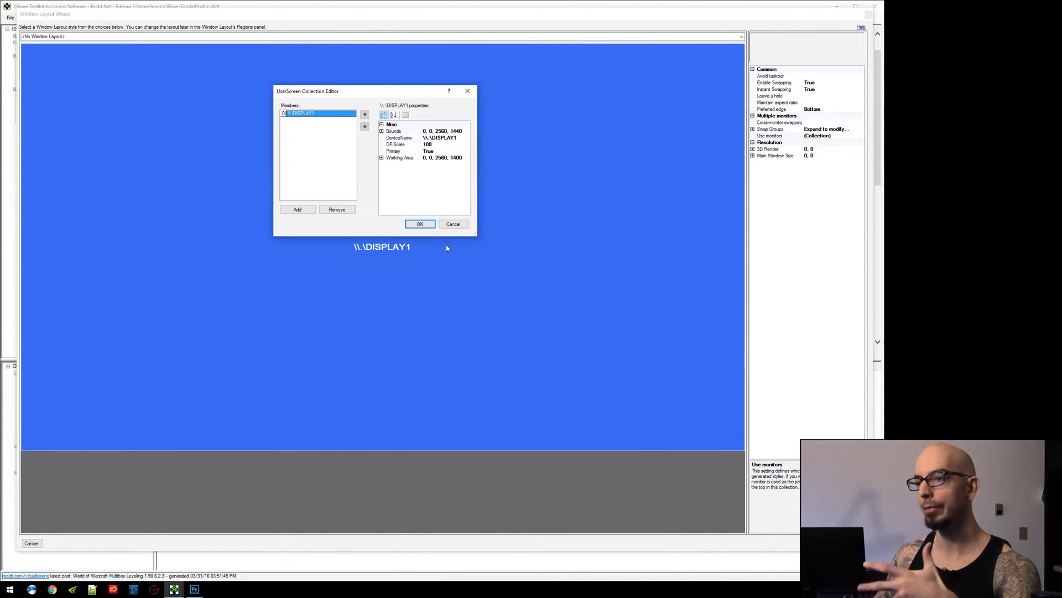
left_click_drag(475, 239, 517, 278)
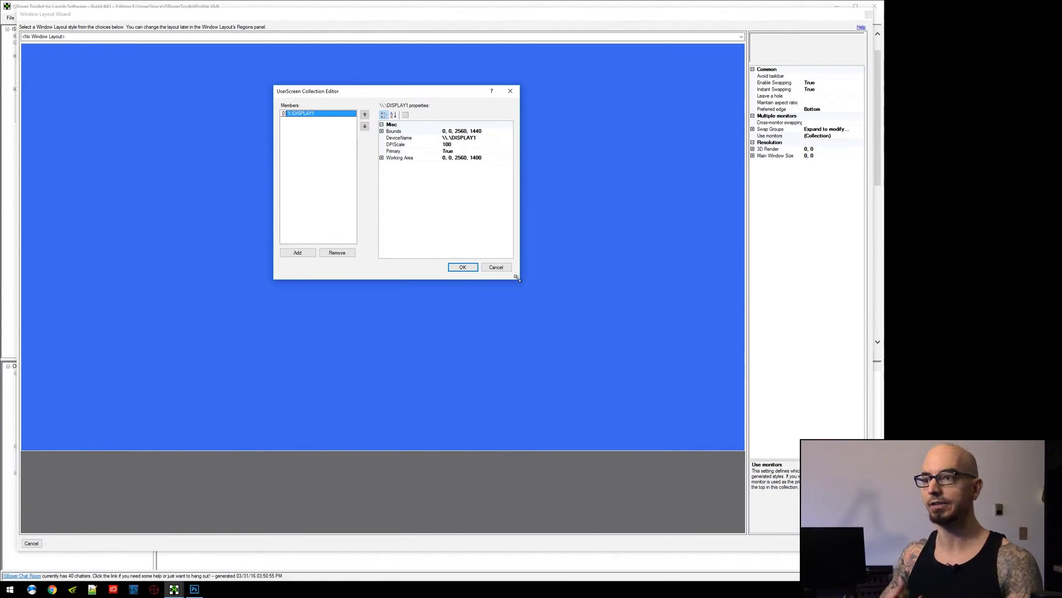
Step: Compare the bounds width and height of DISPLAY1 with those of its working area
left_click(382, 132)
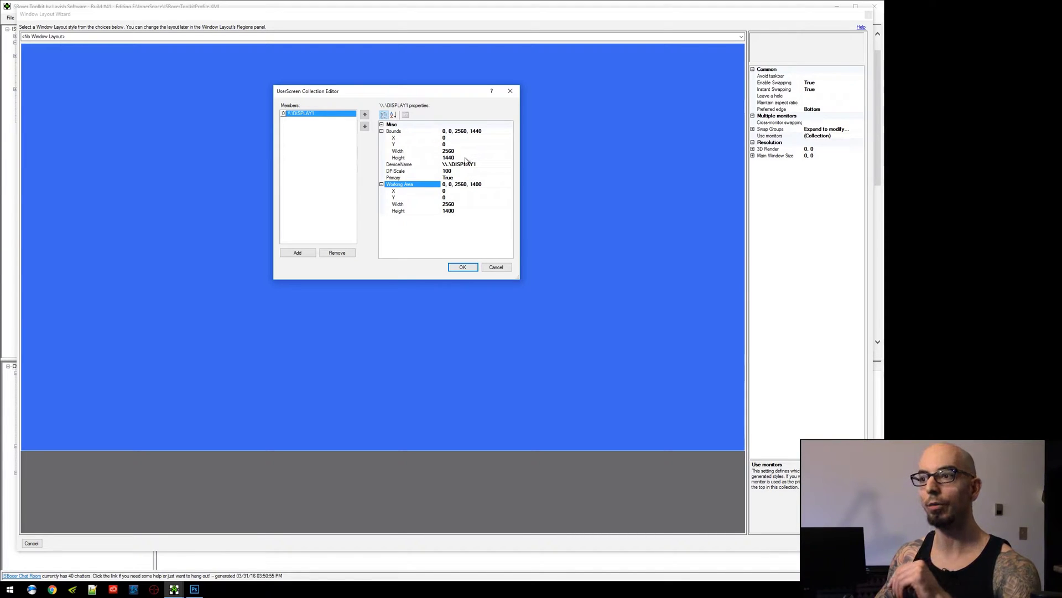
left_click(448, 157)
left_click(449, 210)
left_click(448, 157)
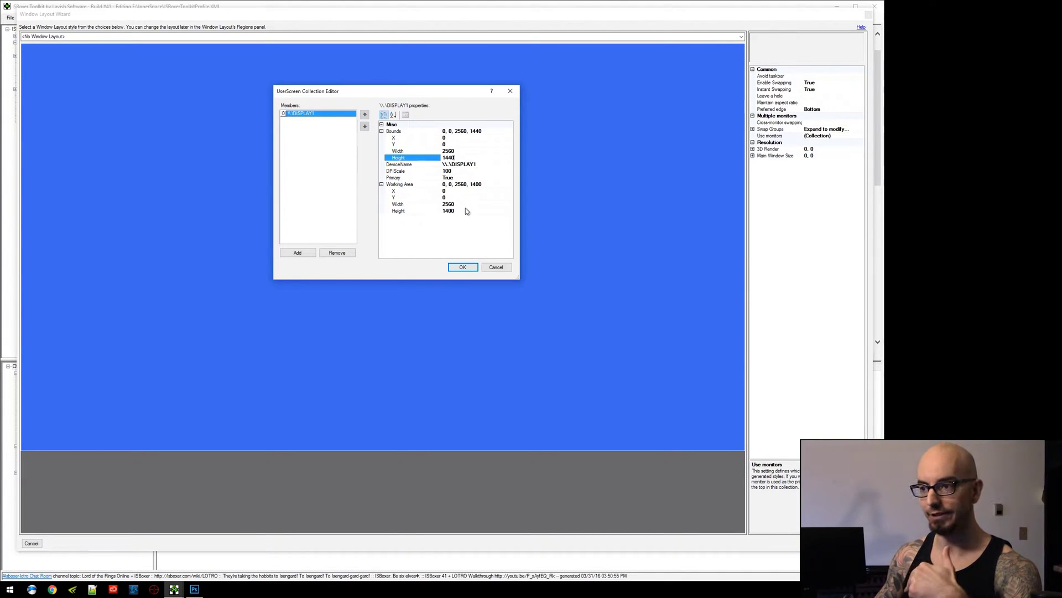
left_click(450, 211)
left_click(463, 151)
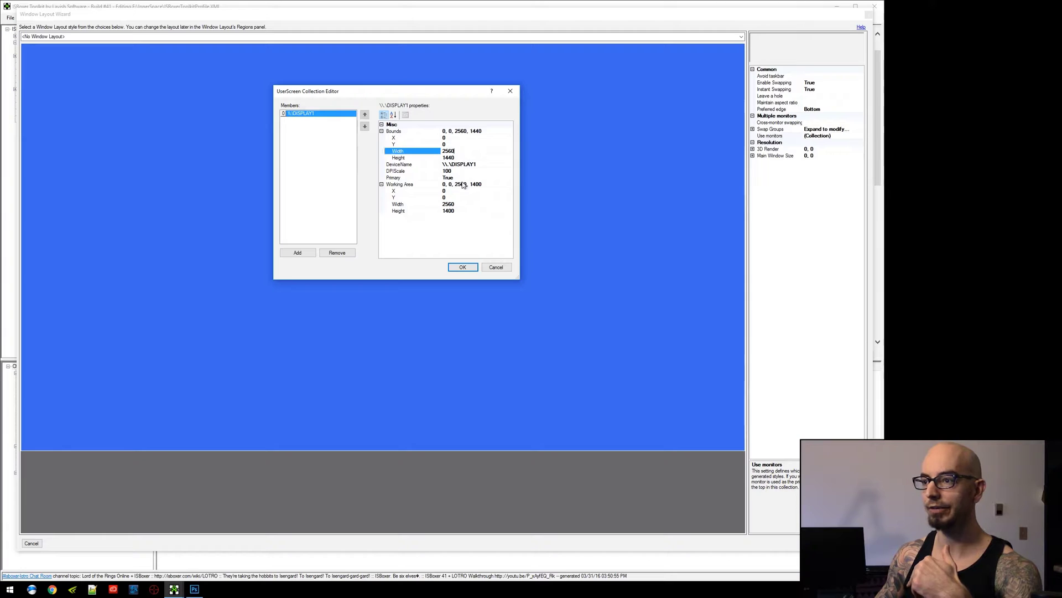
left_click(462, 211)
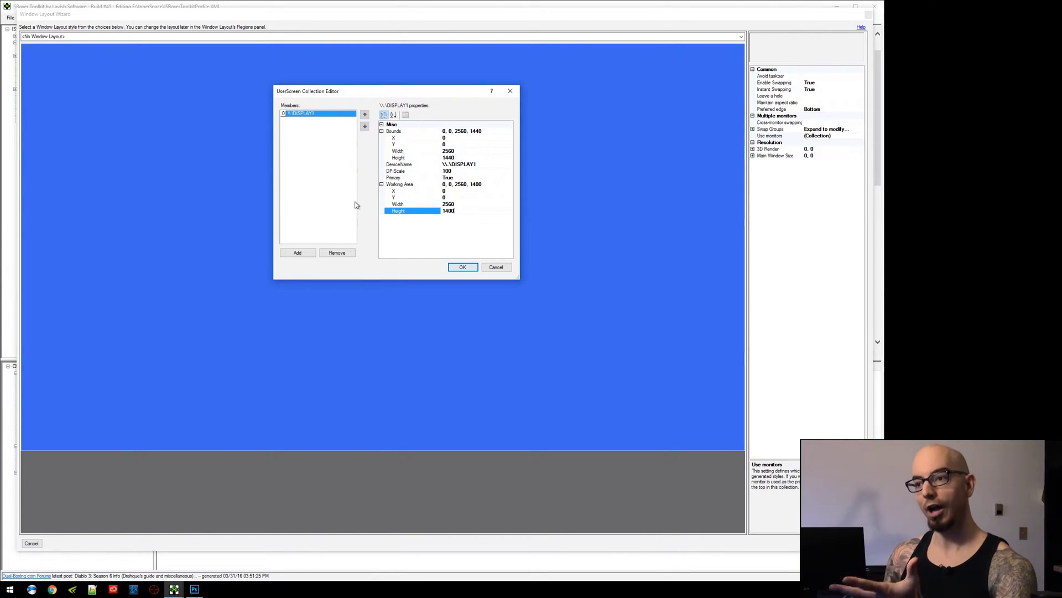
Step: Add a second monitor to the collection with the device name \\.\DISPLAY2
left_click(303, 252)
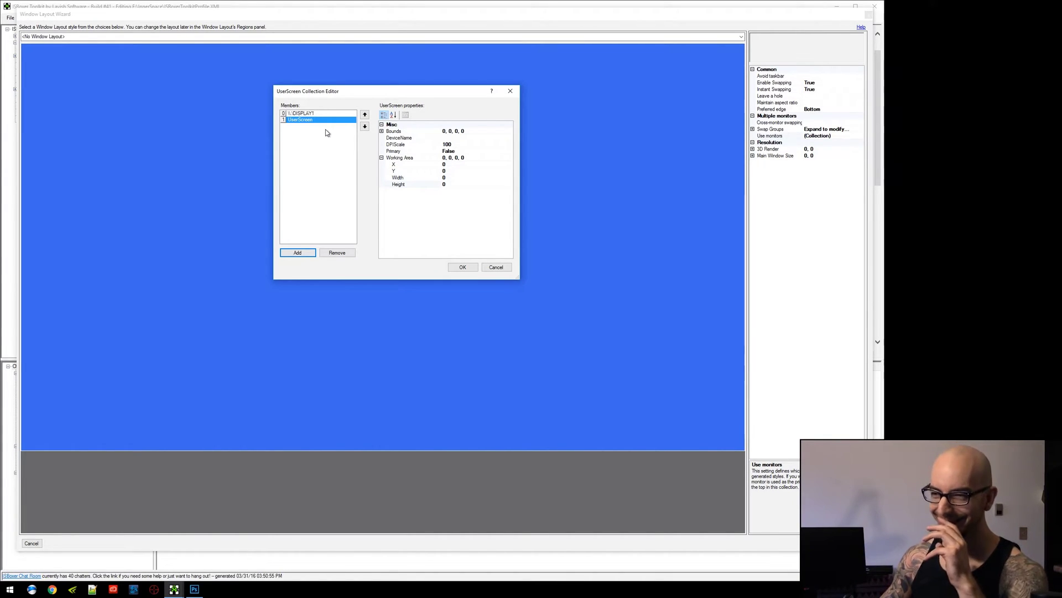
left_click(300, 113)
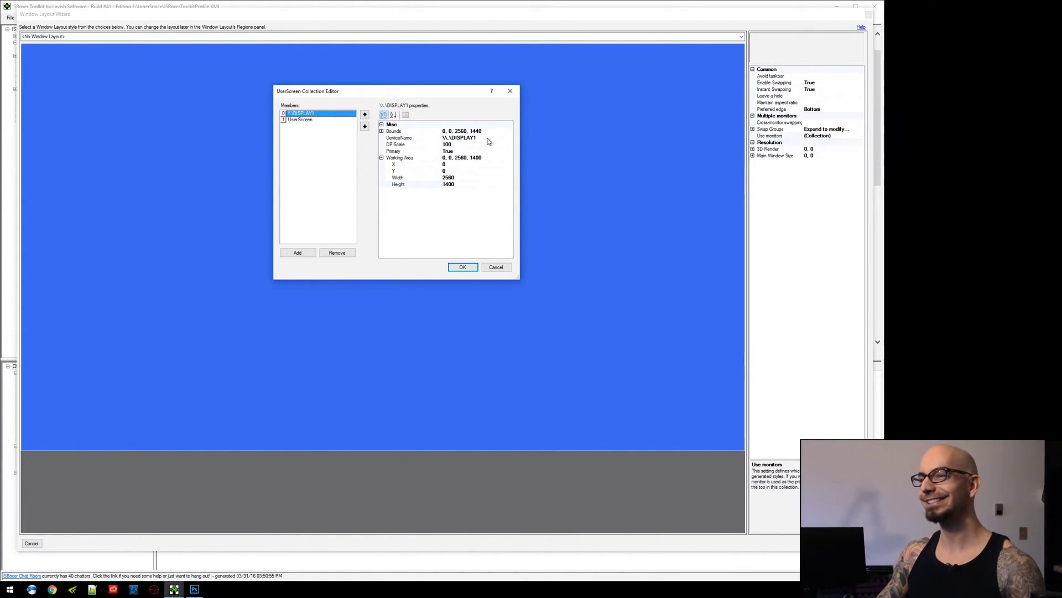
left_click(488, 138)
left_click(301, 119)
left_click(469, 140)
type("\\\\.\\DISPLAY2")
key("Return")
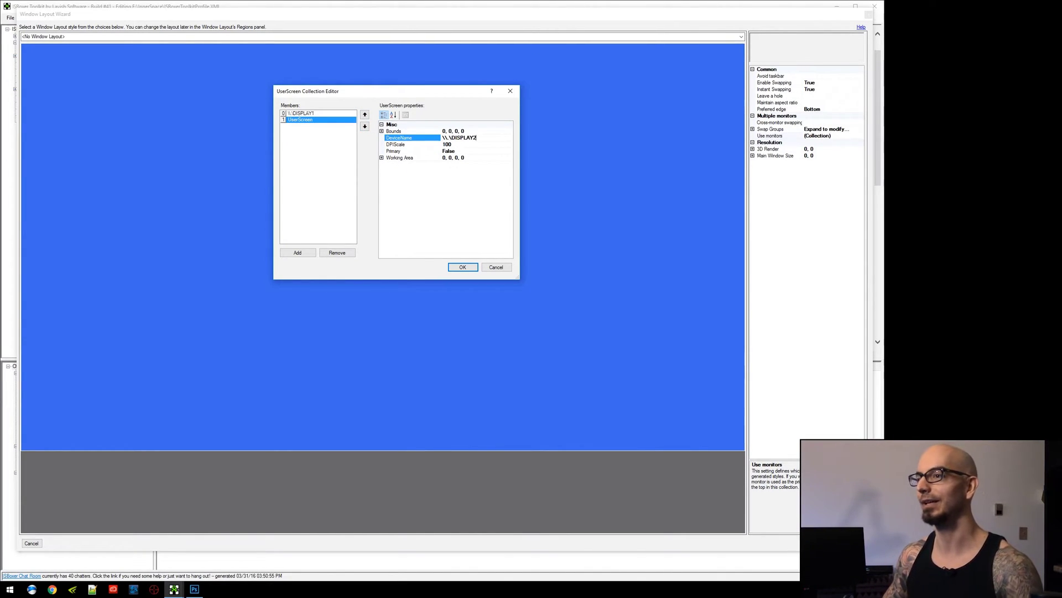
Step: Copy the bounds 0, 0, 2560, 1440 from DISPLAY1 to DISPLAY2
left_click(307, 113)
left_click(467, 131)
key("ctrl+c")
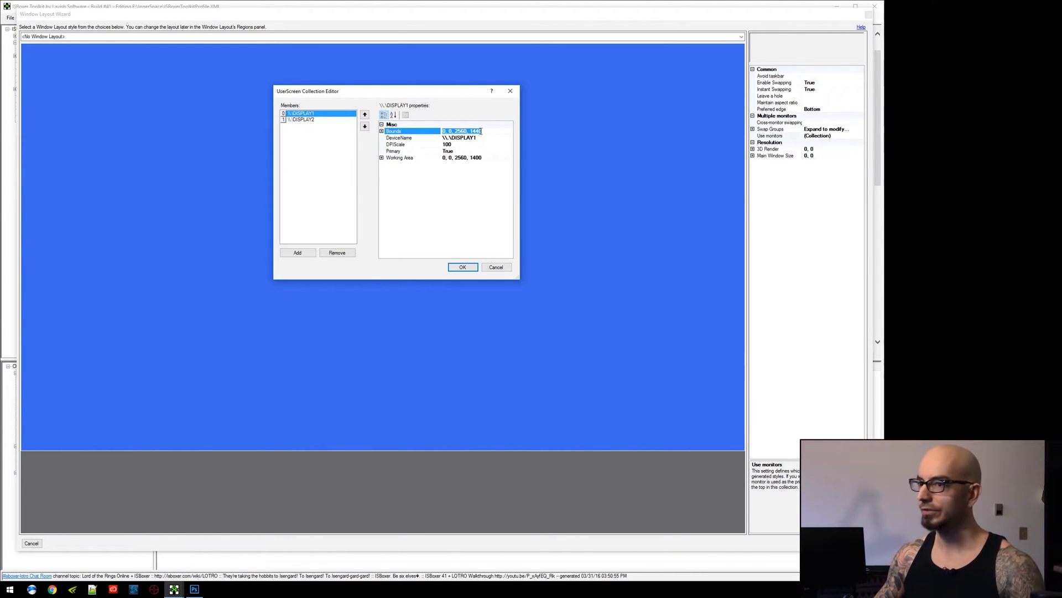
left_click(301, 120)
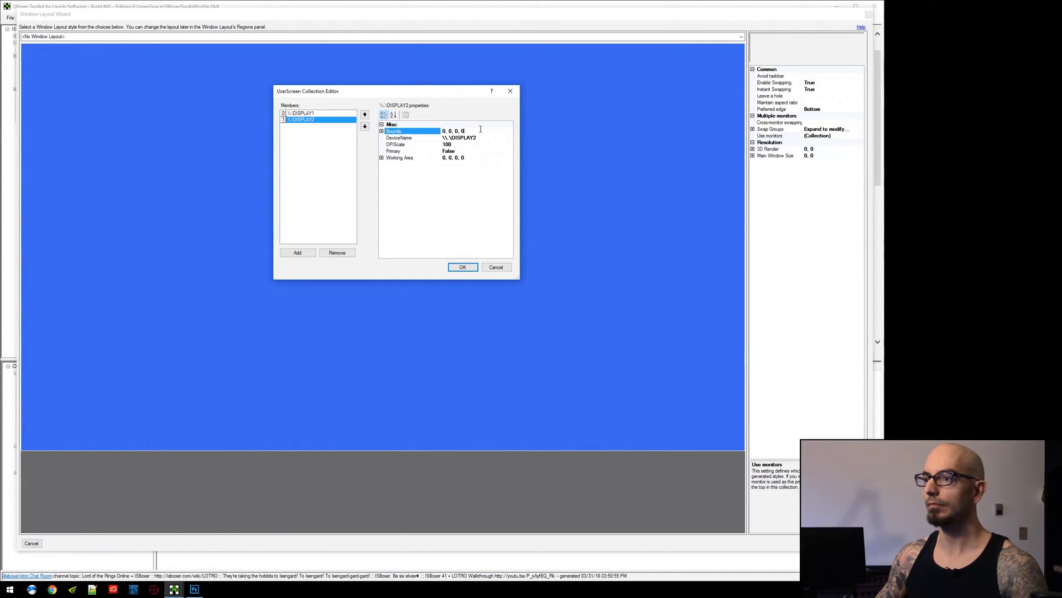
left_click(381, 131)
key("Down")
key("Down")
key("Down")
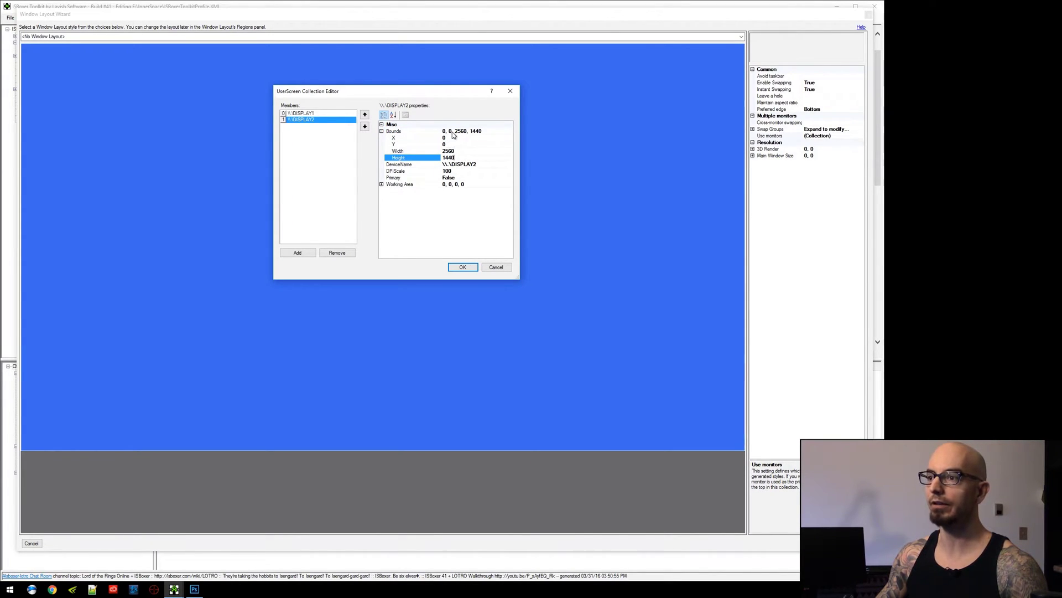
Step: Try a bounds height of 1000 for DISPLAY2 and restore it to 1440
left_click(479, 132)
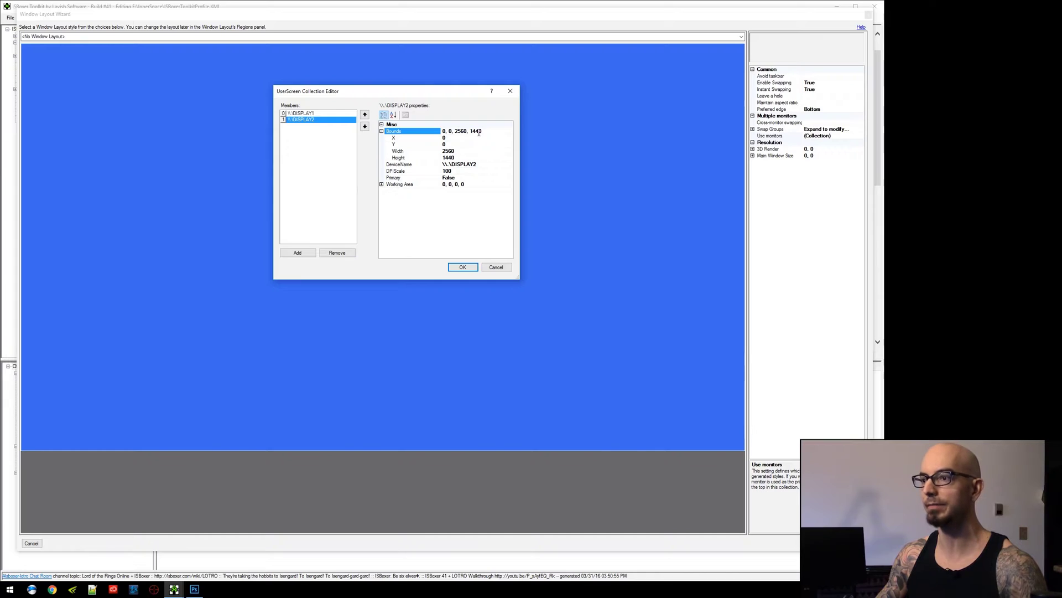
left_click(469, 159)
type("1000")
key("Return")
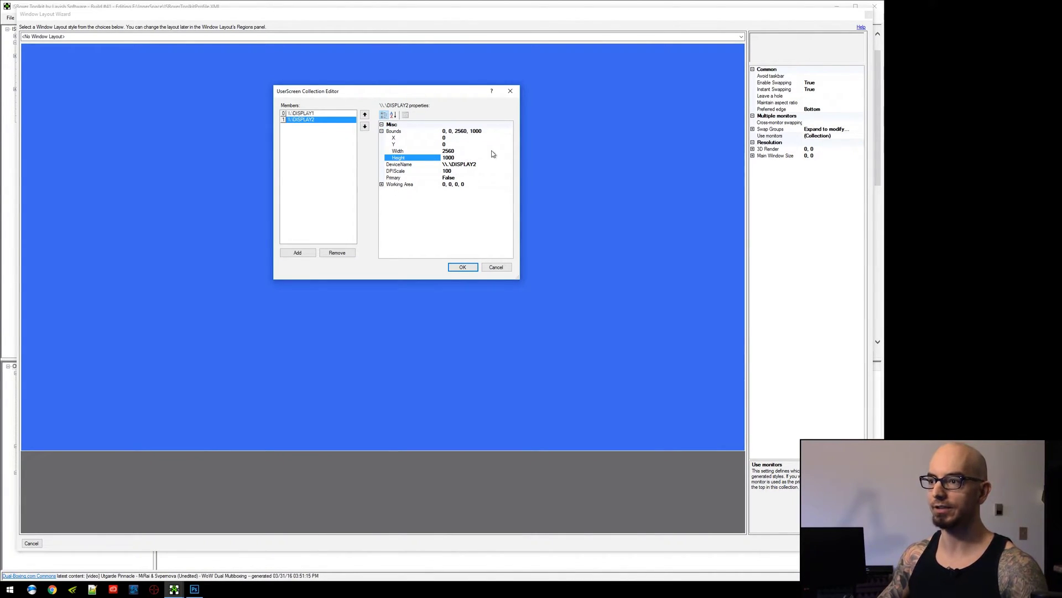
left_click(493, 131)
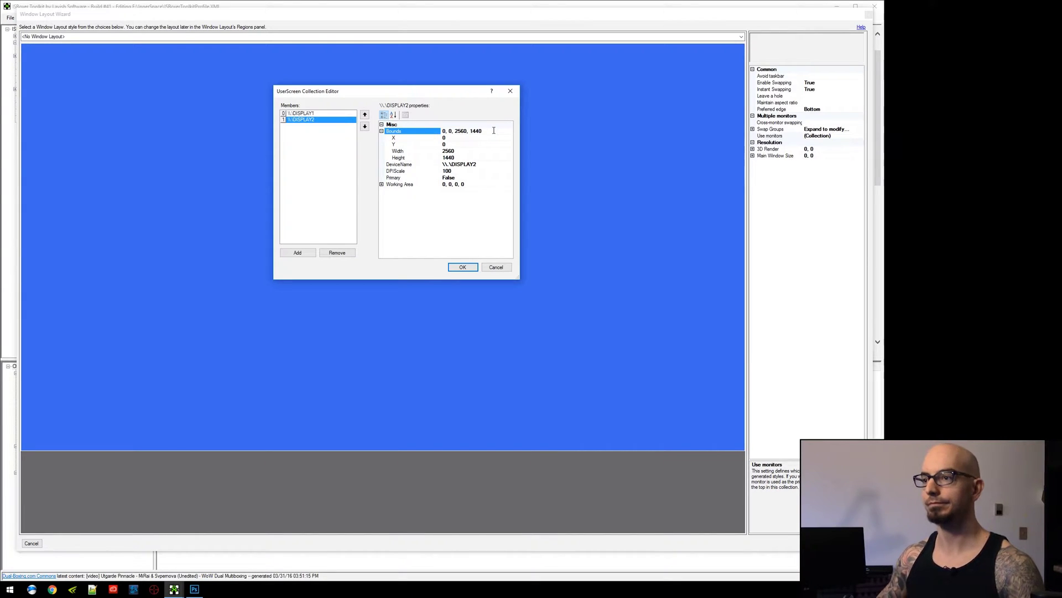
Step: Set the working area of DISPLAY2 to 0, 0, 2560, 1400
double_click(476, 185)
key("ctrl+v")
type("00")
key("Return")
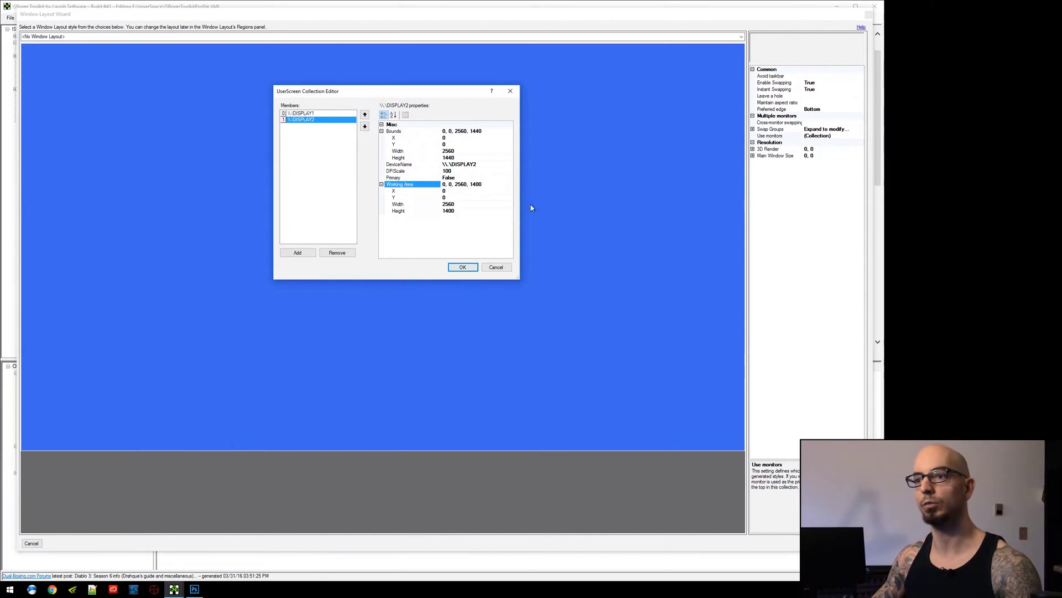
Step: Compare the properties of DISPLAY1 and DISPLAY2, and accept the two-monitor collection
left_click(333, 119)
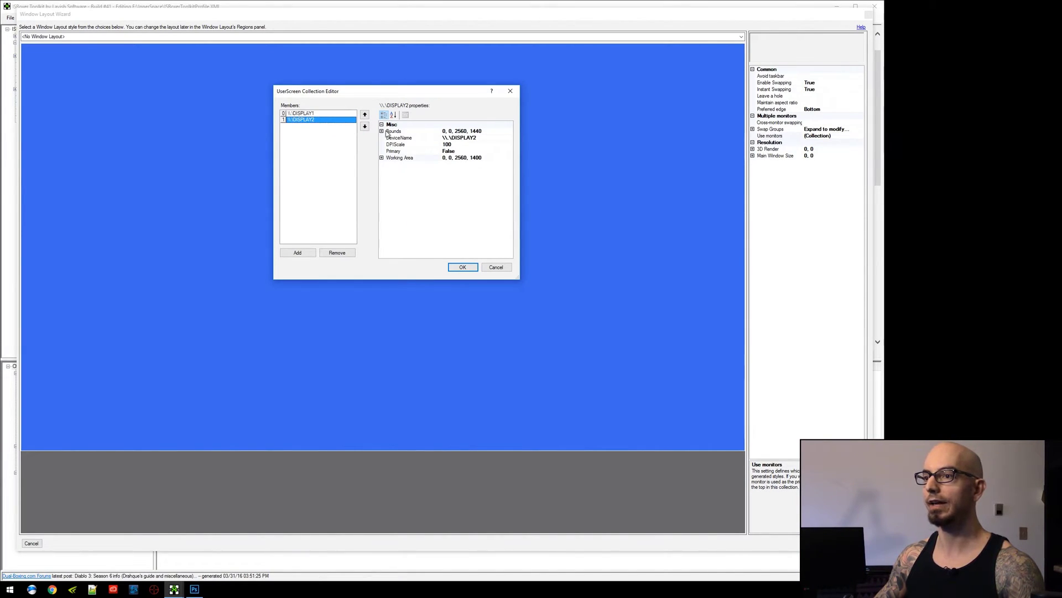
left_click(381, 184)
left_click(314, 114)
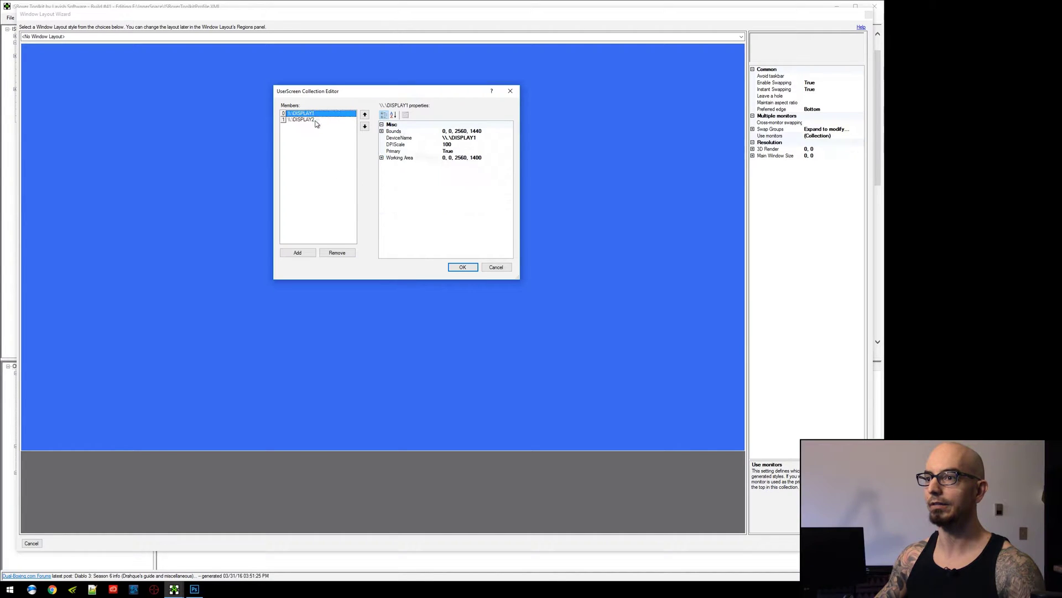
left_click(317, 120)
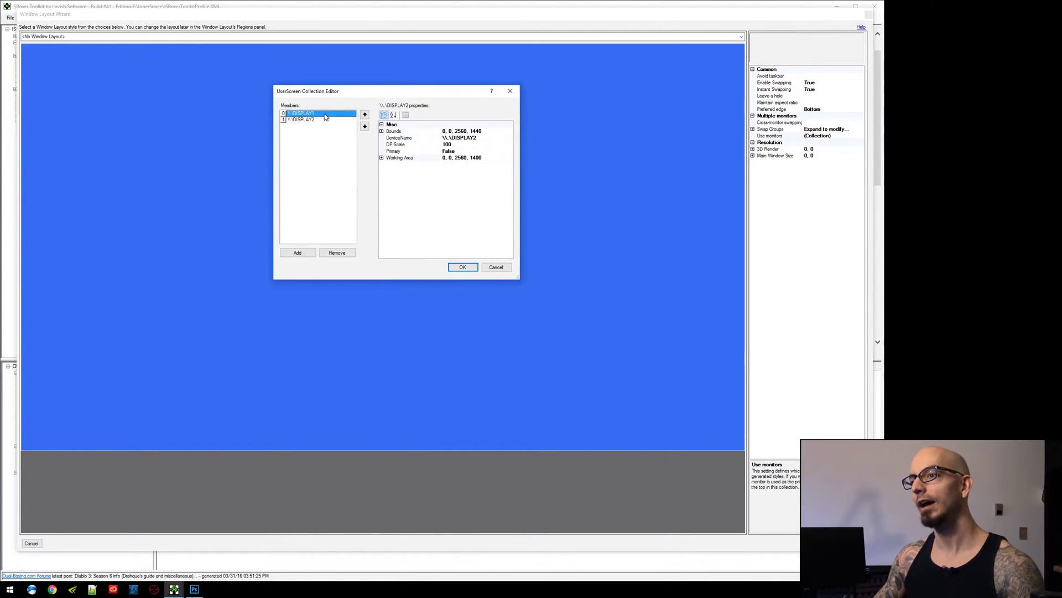
left_click(330, 114)
left_click(331, 120)
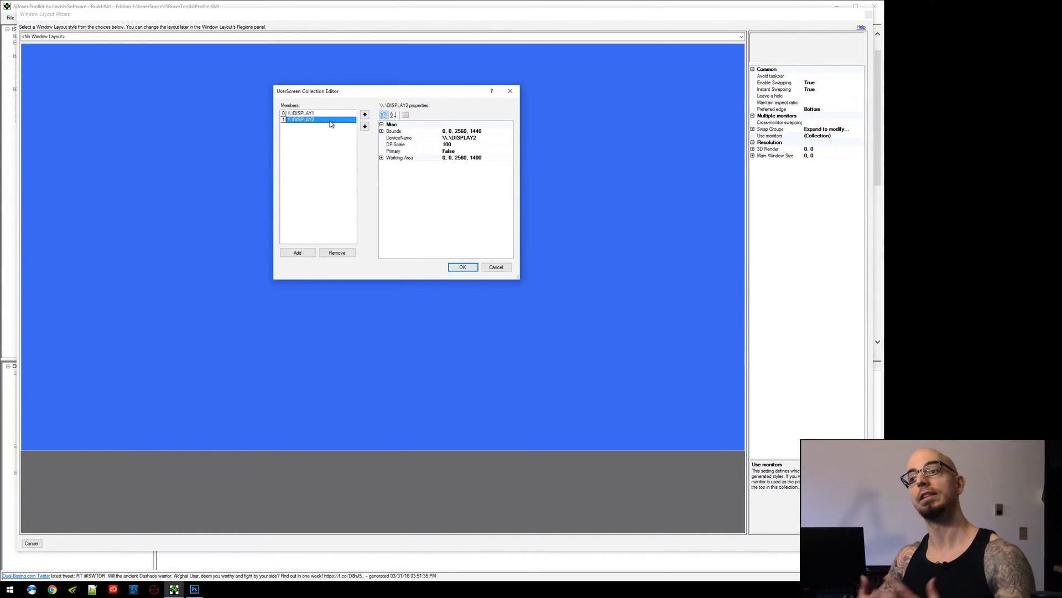
left_click(463, 267)
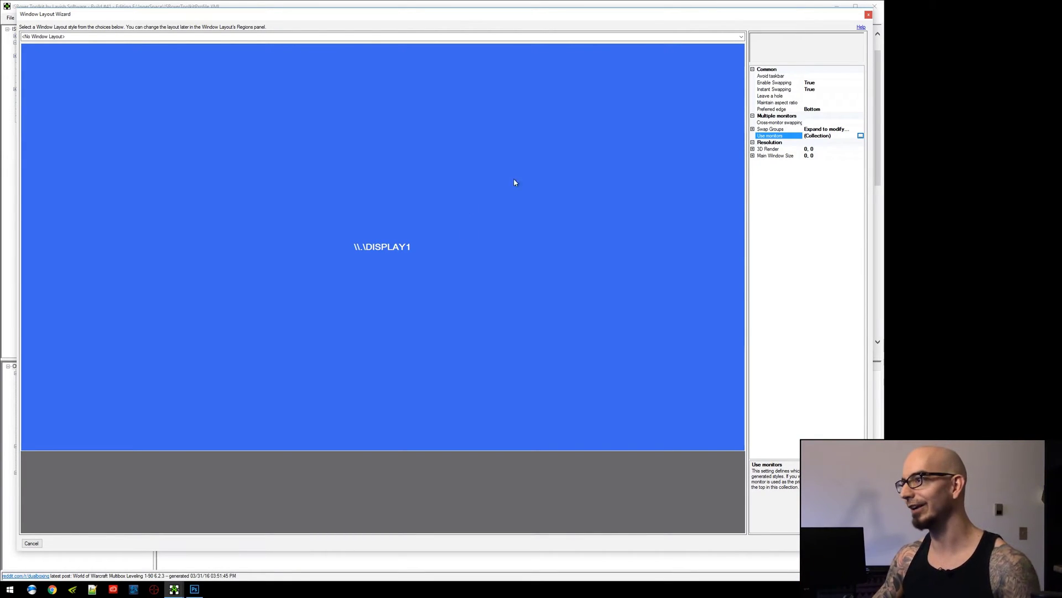
Step: Reopen the monitor collection to review DISPLAY2's properties and dismiss it without changes
left_click(861, 136)
left_click(477, 248)
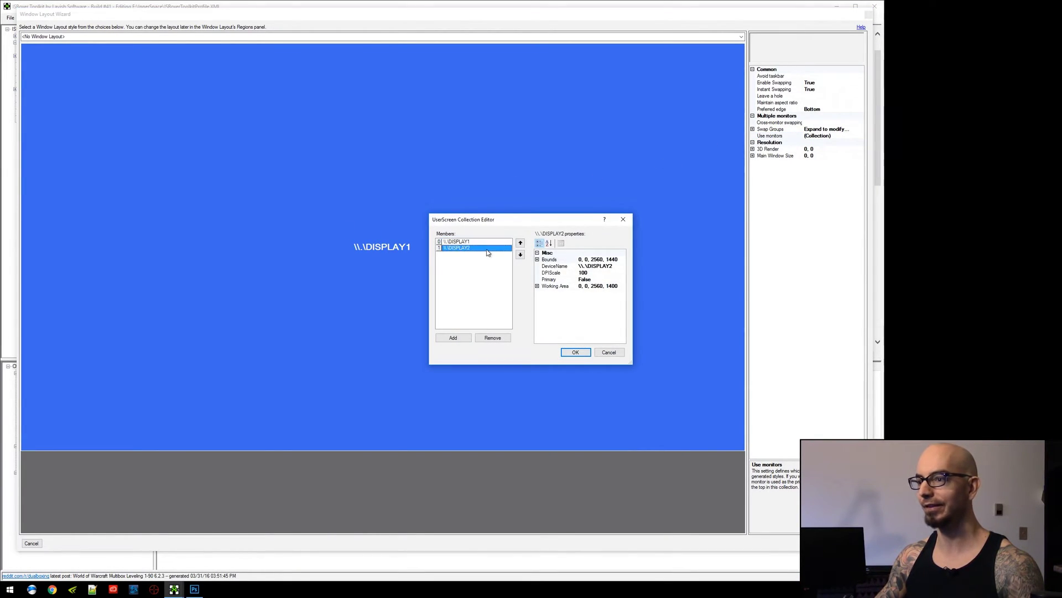
left_click(608, 353)
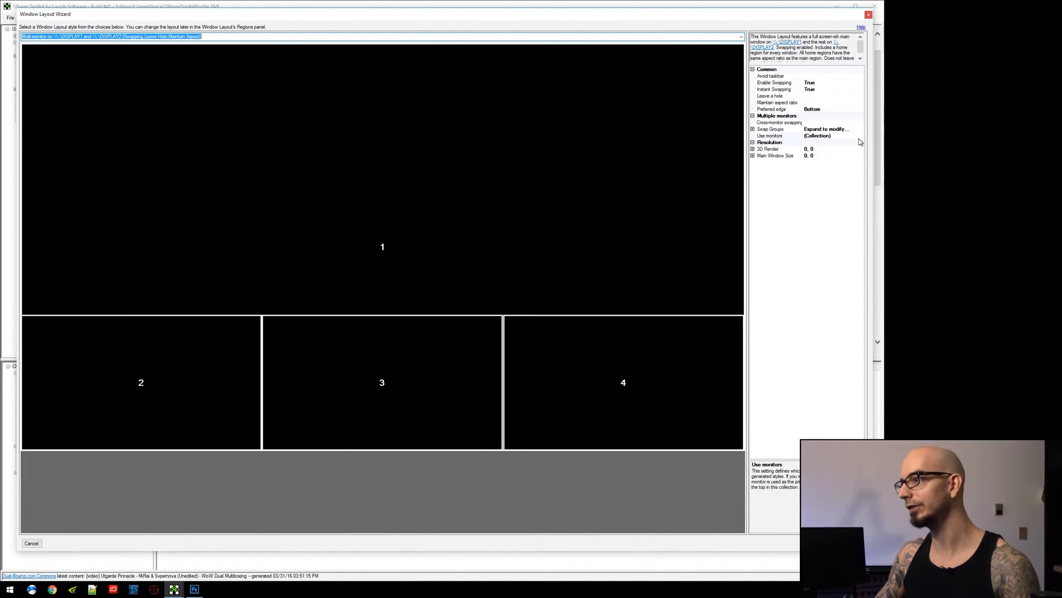
Step: Set the bounds X position of DISPLAY2 to 2560 in the Use monitors collection
left_click(860, 136)
left_click(861, 136)
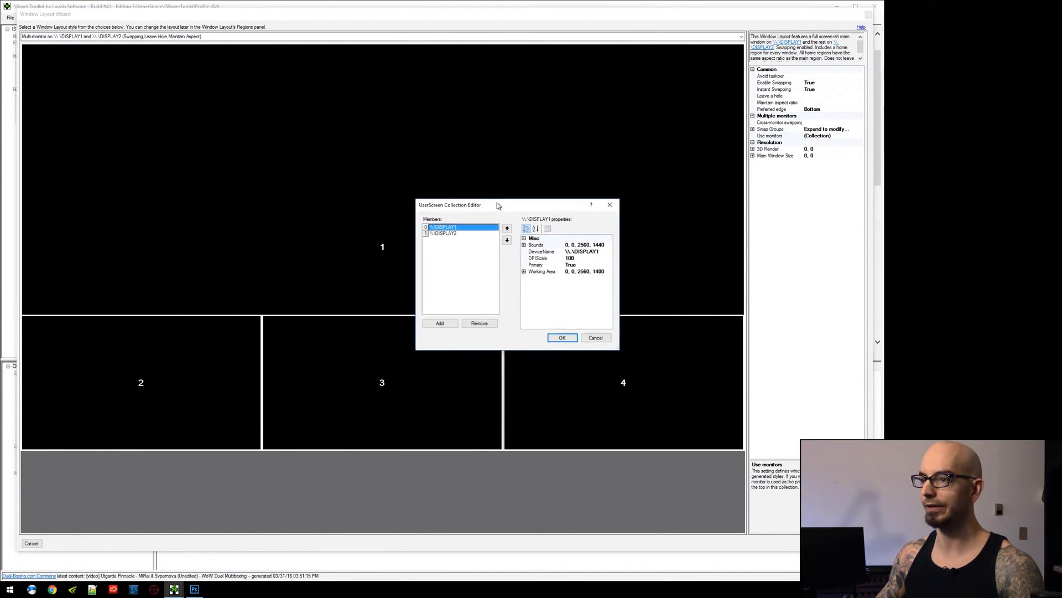
left_click_drag(500, 219, 415, 107)
left_click(390, 136)
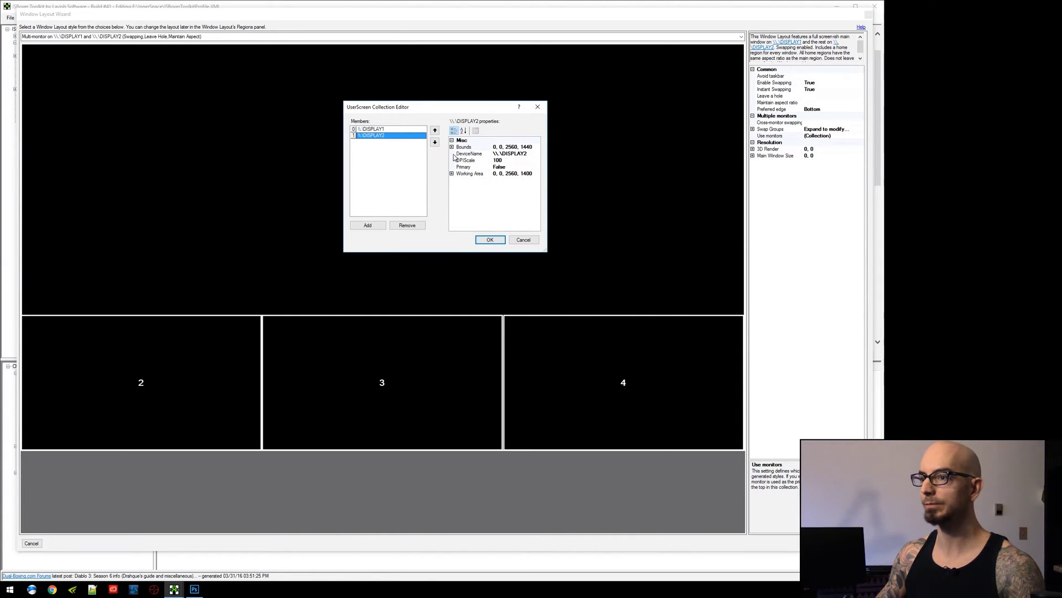
left_click(452, 147)
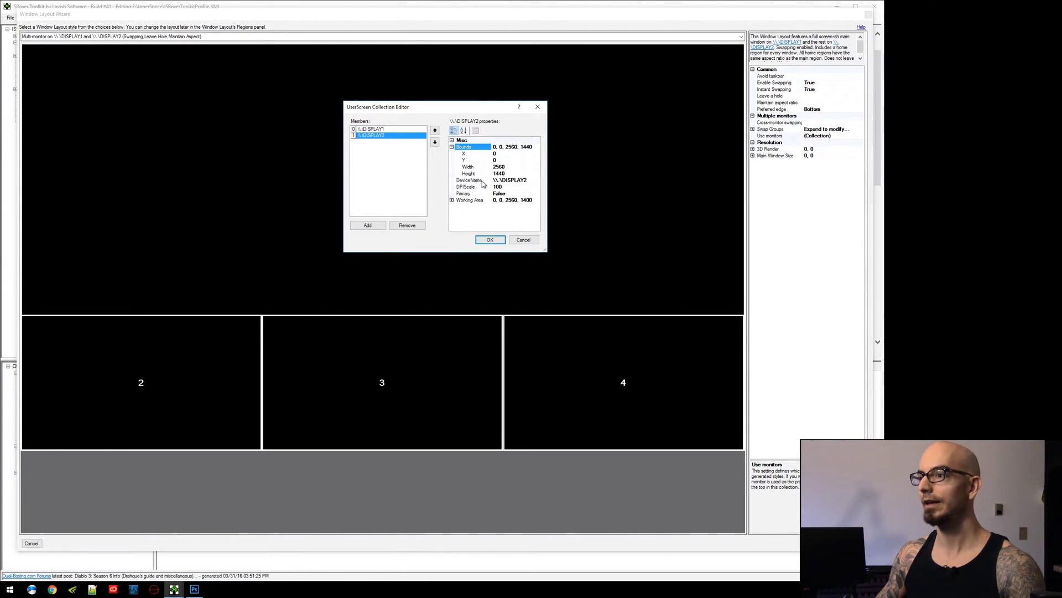
left_click(510, 153)
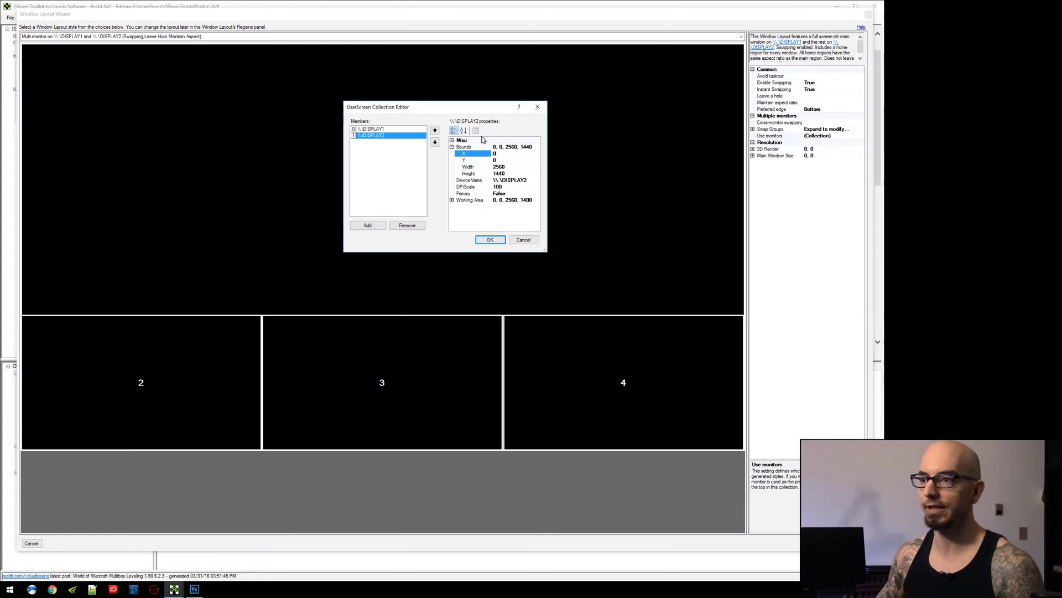
left_click(405, 129)
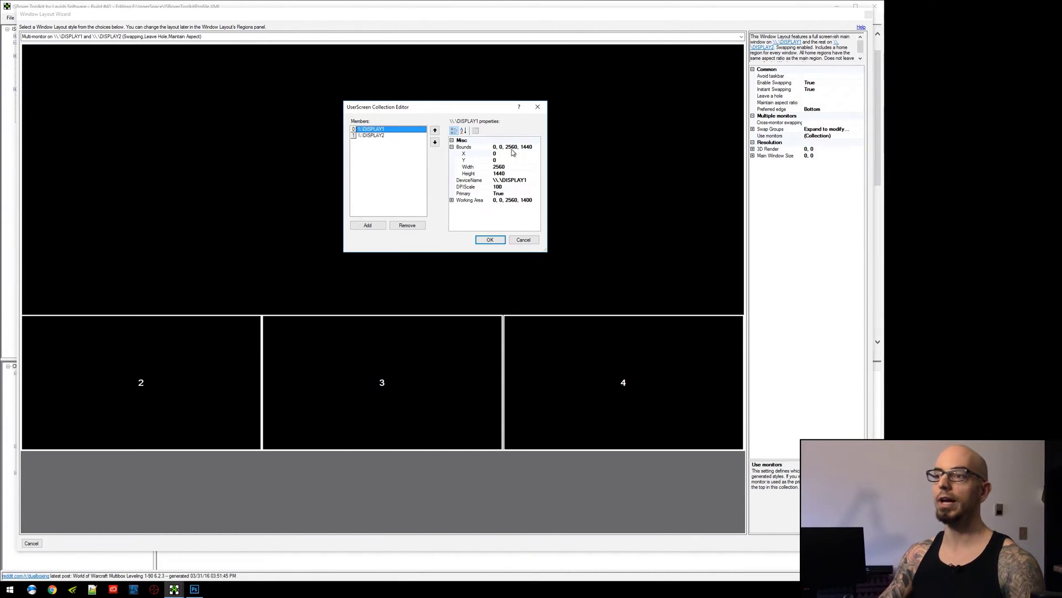
left_click(394, 136)
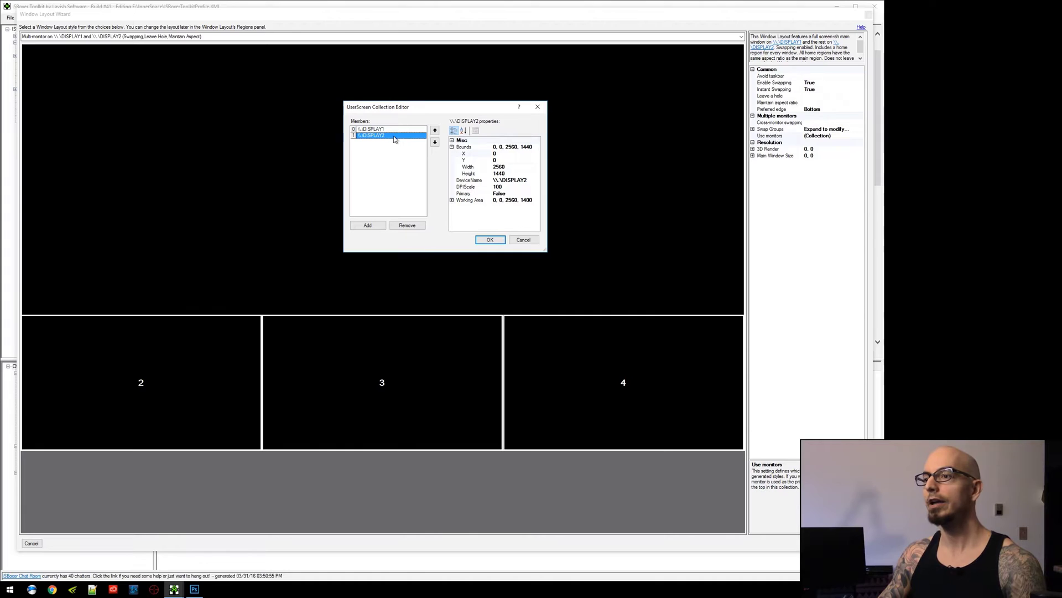
left_click(504, 154)
key("BackSpace")
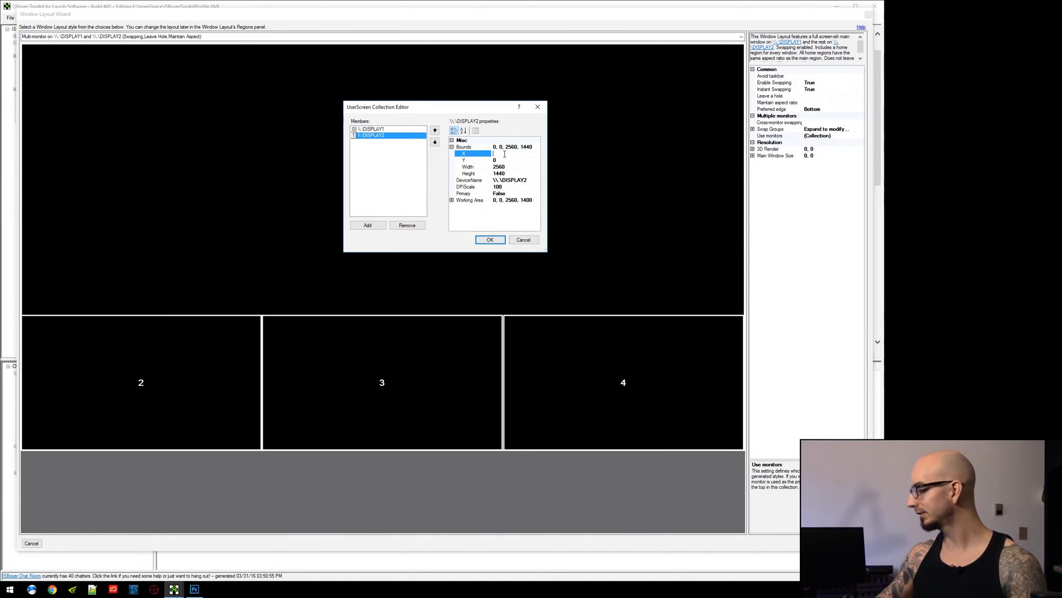
key("Return")
Step: Set the working area X position of DISPLAY2 to 2560 and accept the monitor collection
left_click(452, 200)
left_click(506, 206)
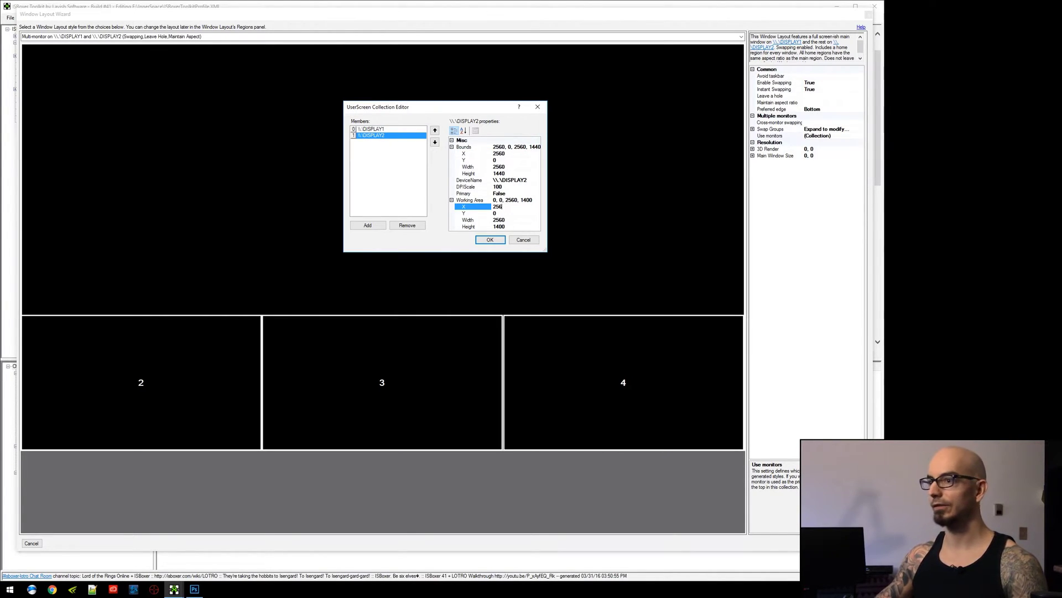
key("Return")
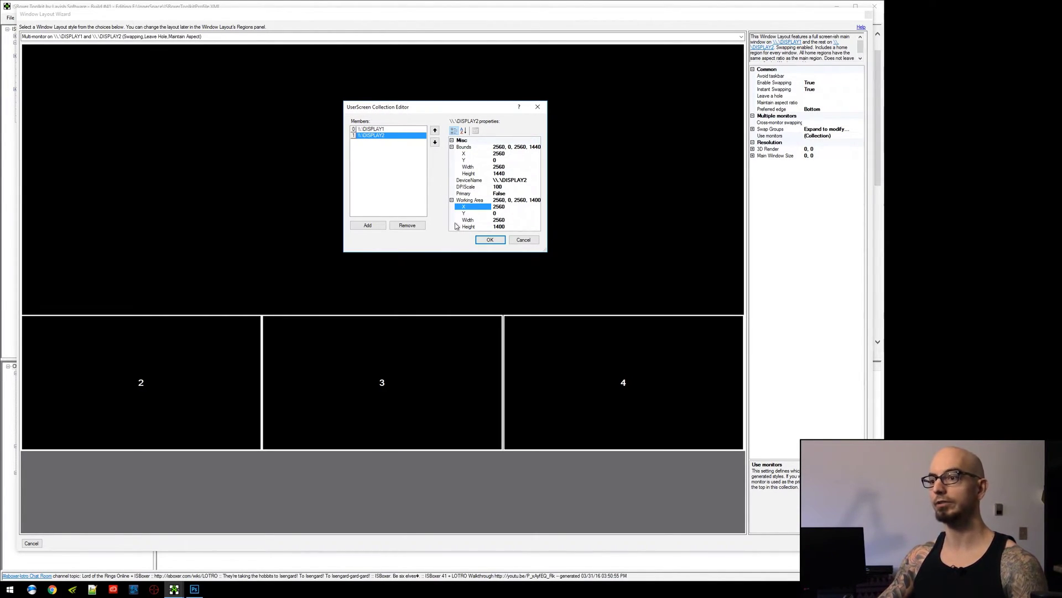
left_click(490, 239)
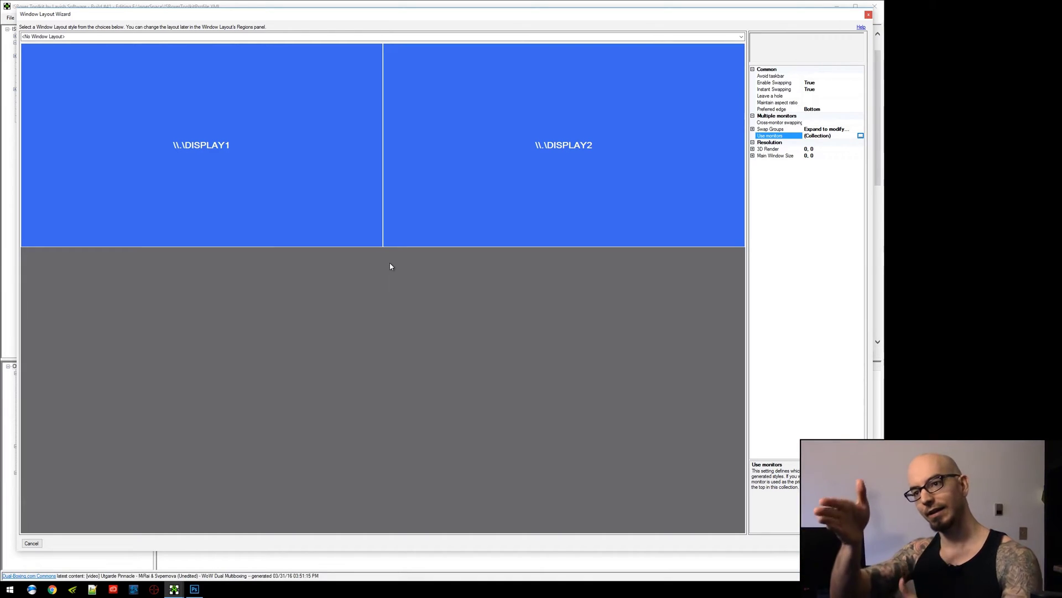
Step: Preview the multi-monitor layout styles across DISPLAY1 and DISPLAY2 and return to No Window Layout
left_click(310, 36)
scroll(311, 37, "down", 3)
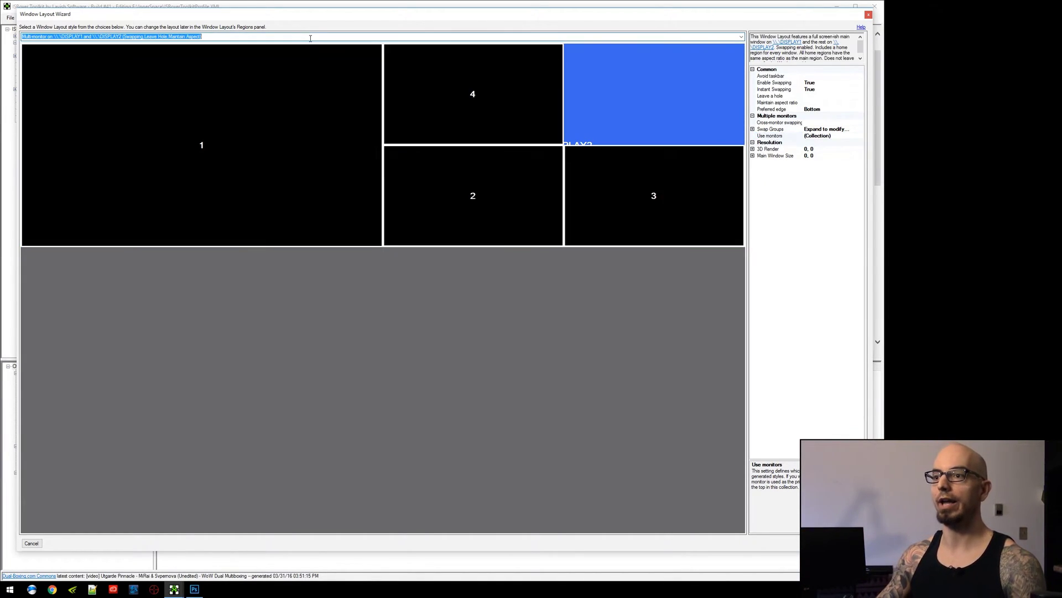
scroll(312, 37, "up", 1)
scroll(312, 37, "down", 1)
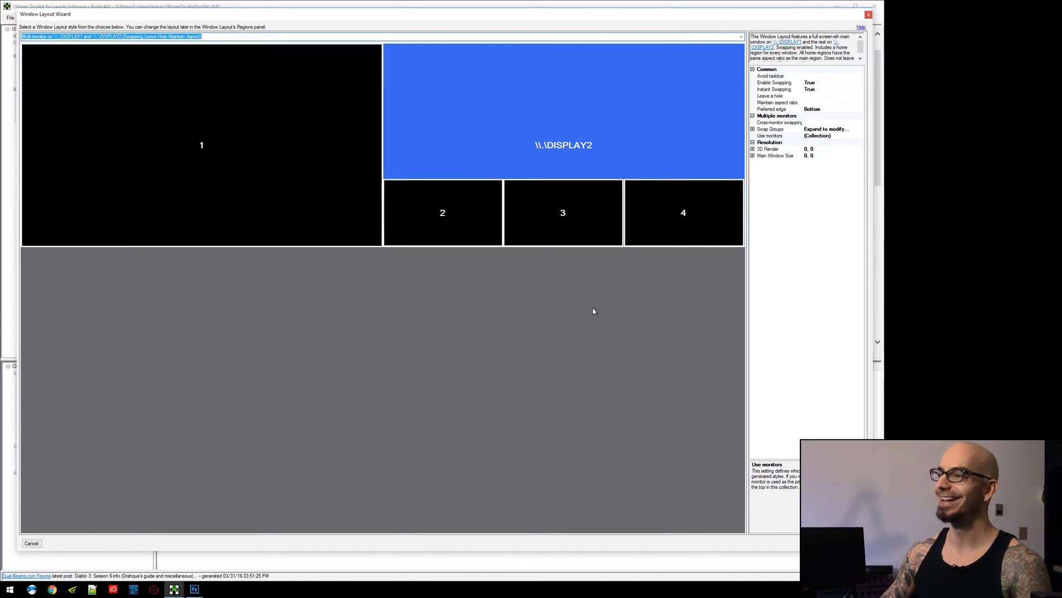
scroll(452, 40, "up", 2)
Step: Add a third monitor to the Use monitors collection with the device name \\.\DISPLAY3
left_click(785, 135)
left_click(862, 135)
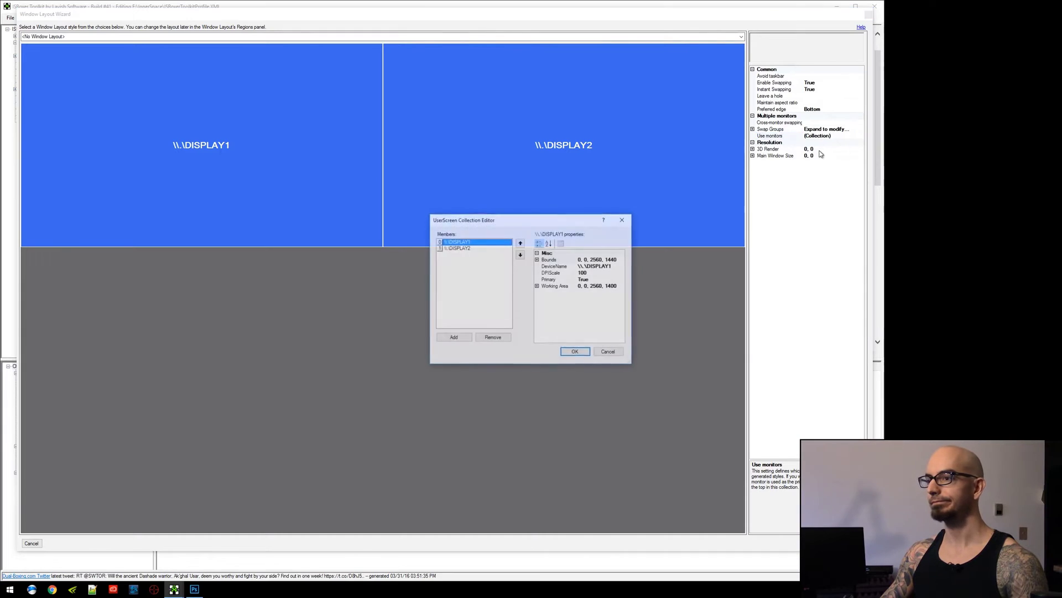
left_click_drag(491, 226, 374, 101)
left_click(336, 213)
left_click(357, 120)
left_click(500, 142)
key("ctrl+c")
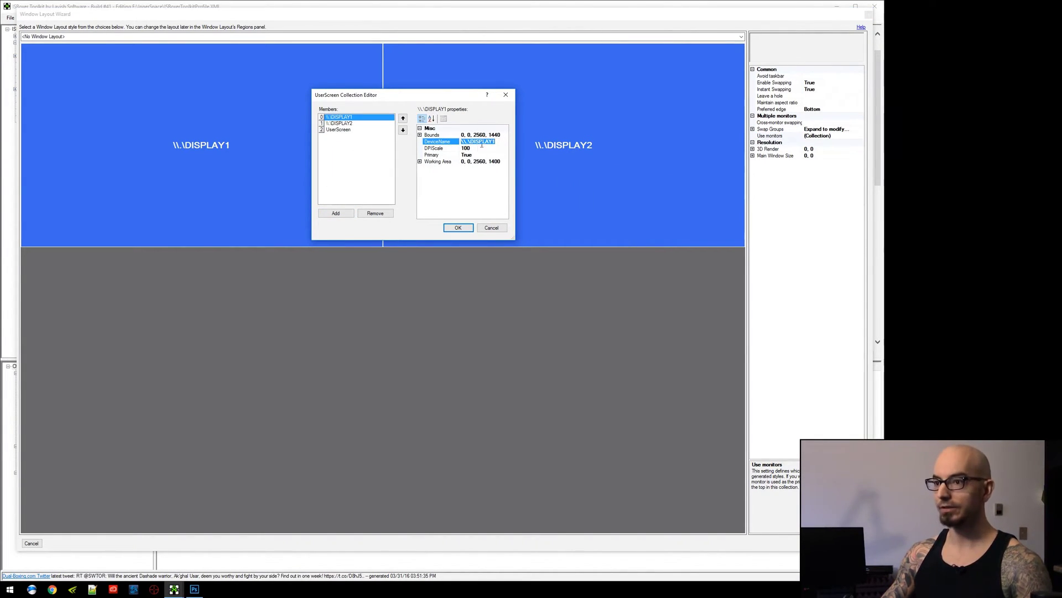
left_click(343, 129)
left_click(493, 141)
key("ctrl+v")
key("BackSpace")
type("3")
key("Return")
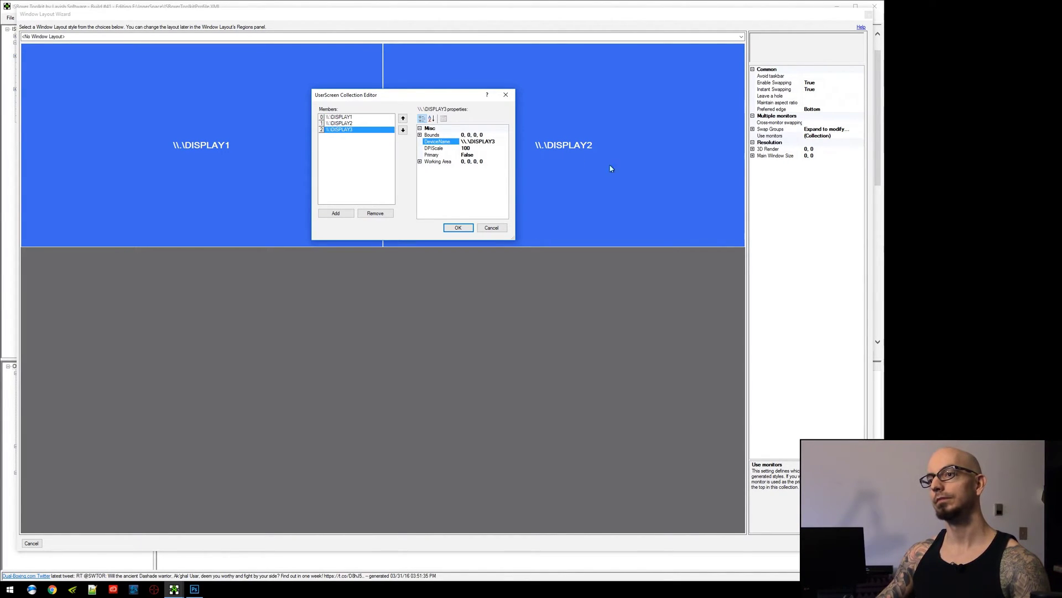
Step: Copy the bounds 0, 0, 2560, 1440 from DISPLAY1 to DISPLAY3
left_click(368, 118)
left_click(437, 135)
key("ctrl+c")
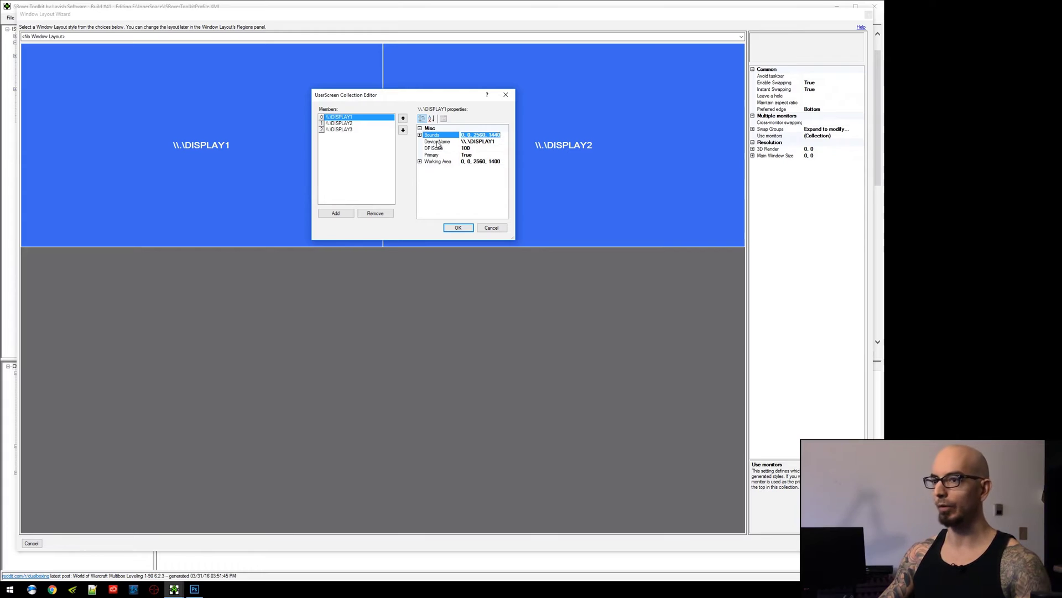
left_click(340, 131)
left_click(495, 135)
key("ctrl+a")
key("ctrl+v")
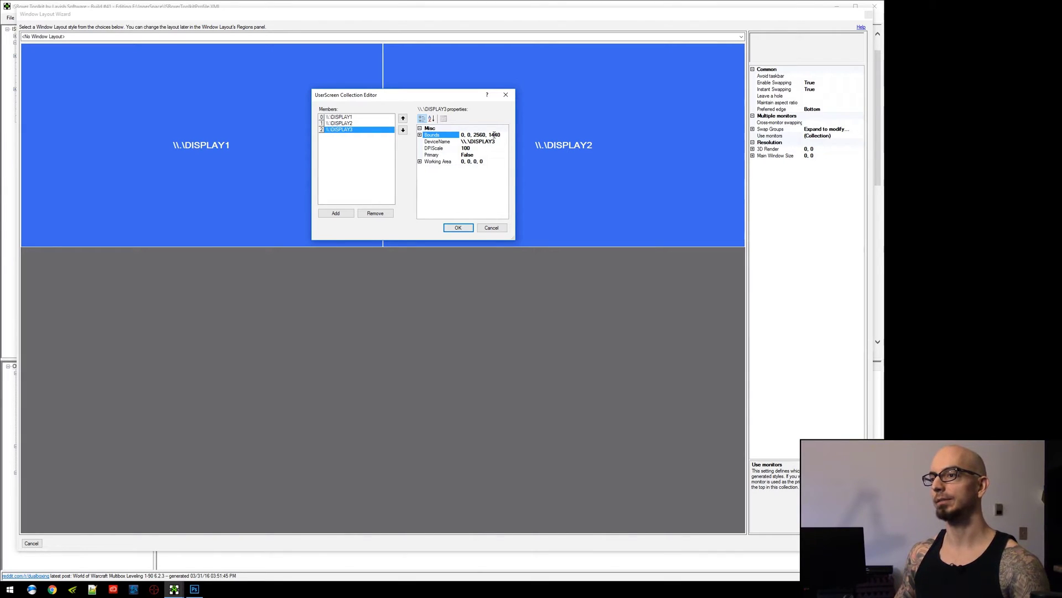
Step: Set the working area of DISPLAY3 to 0, 0, 2560, 1400
left_click(419, 161)
left_click(492, 161)
key("ctrl+a")
key("ctrl+v")
type("0")
key("Return")
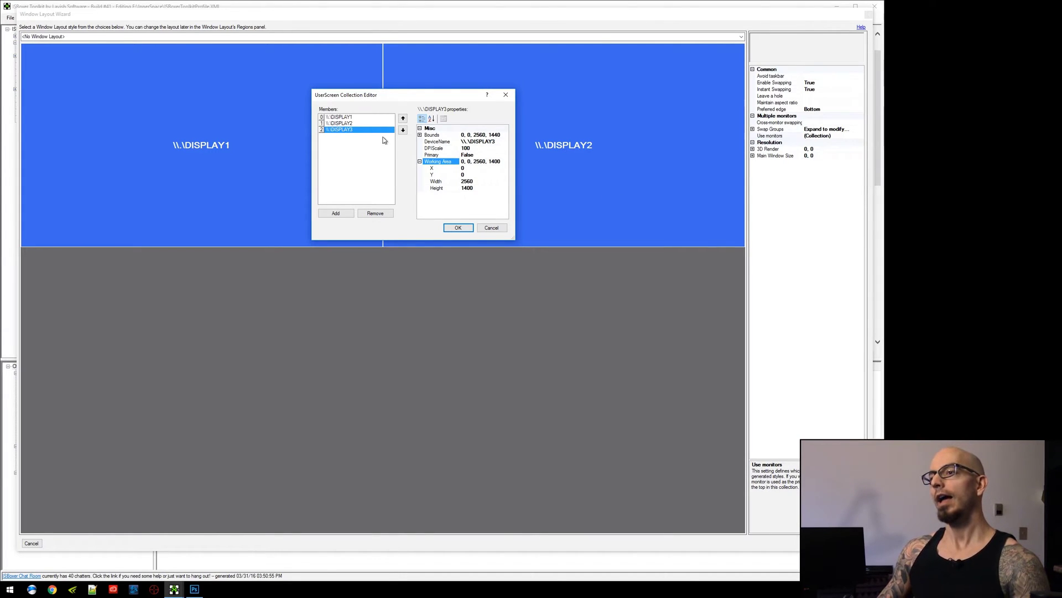
Step: Compare DISPLAY3's bounds with DISPLAY1's and set the bounds X position of DISPLAY3 to -2560
left_click(419, 135)
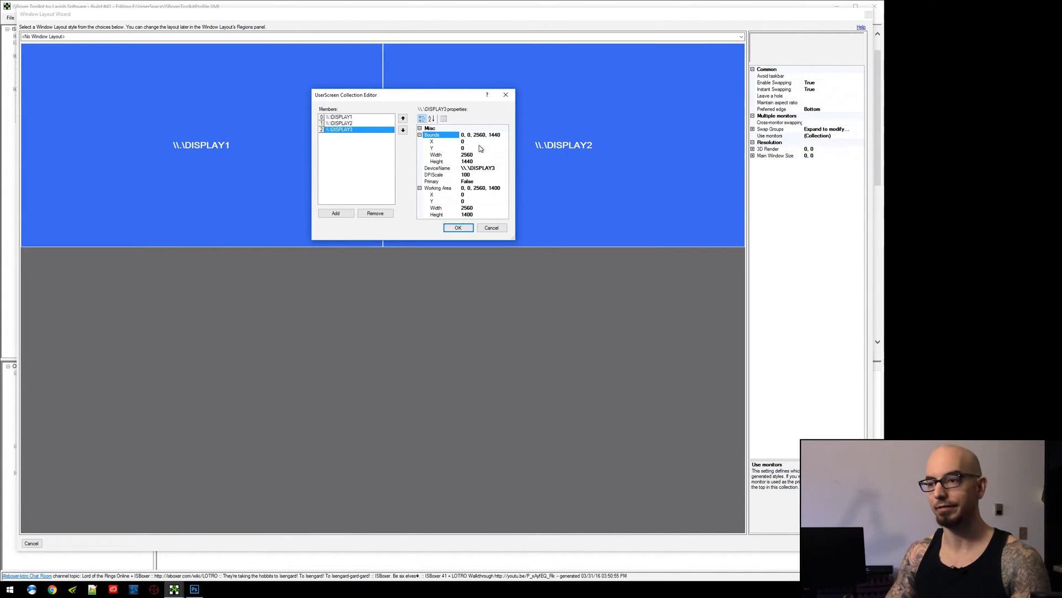
left_click(358, 118)
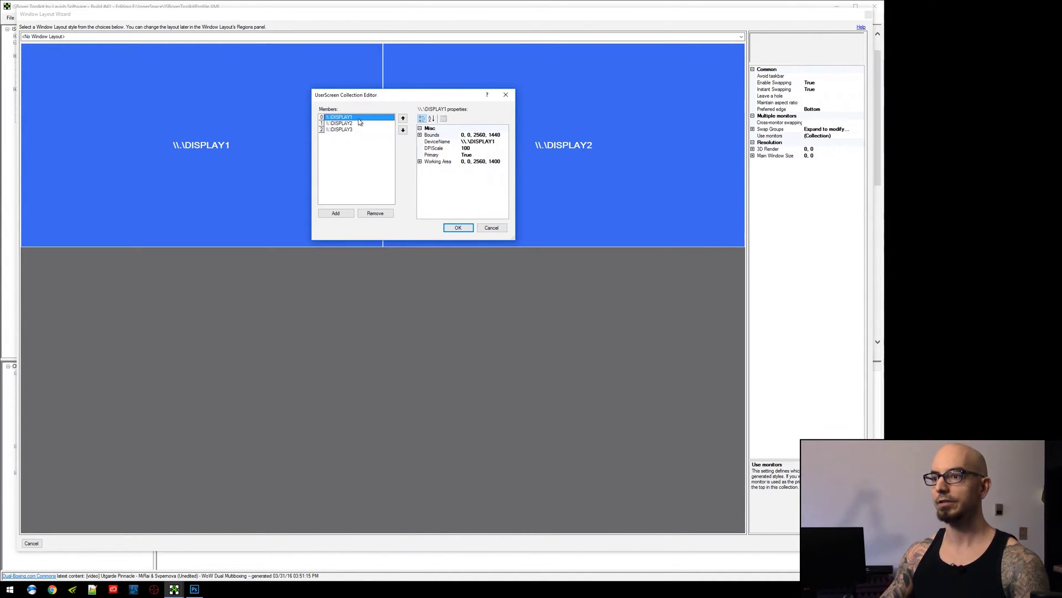
left_click(476, 141)
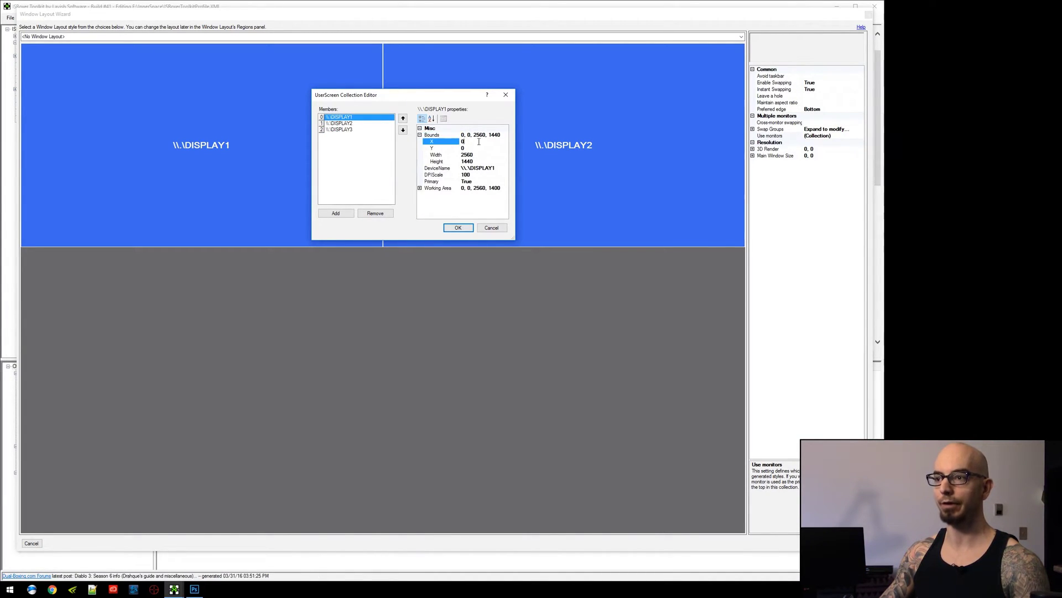
left_click(358, 130)
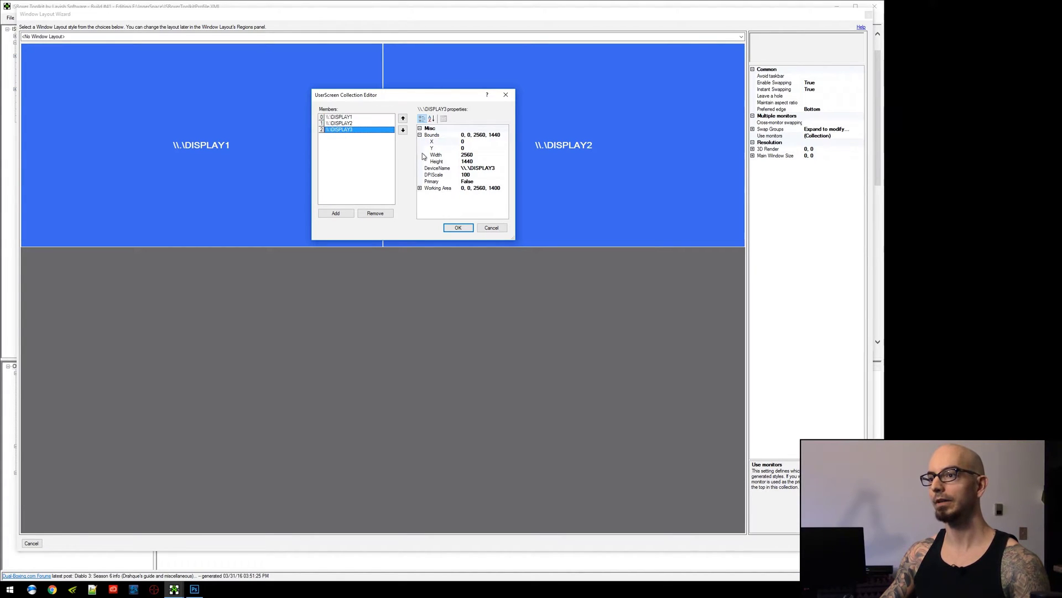
left_click(471, 142)
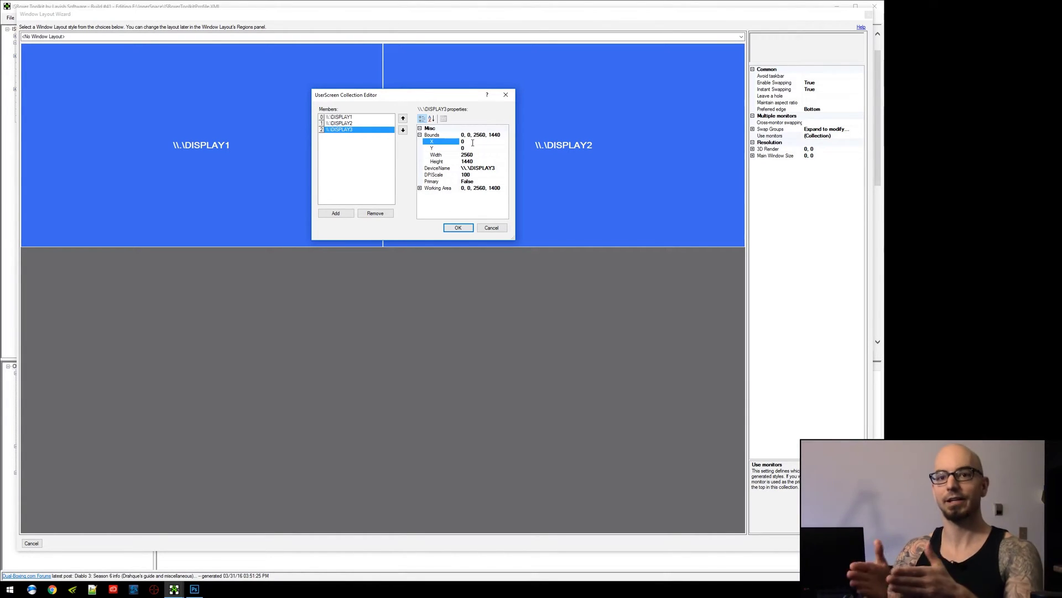
key("BackSpace")
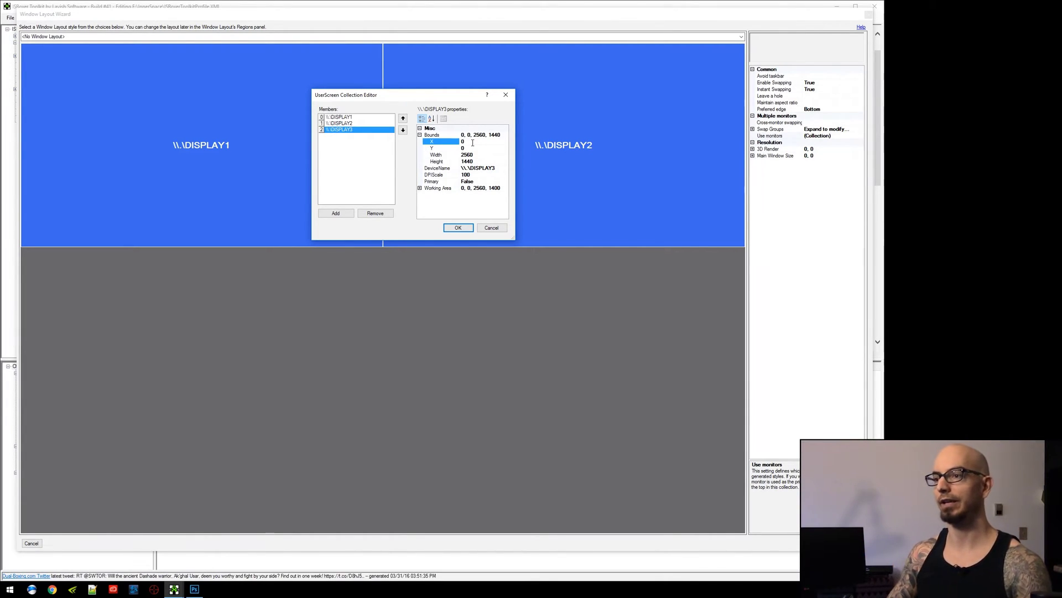
type("-2560")
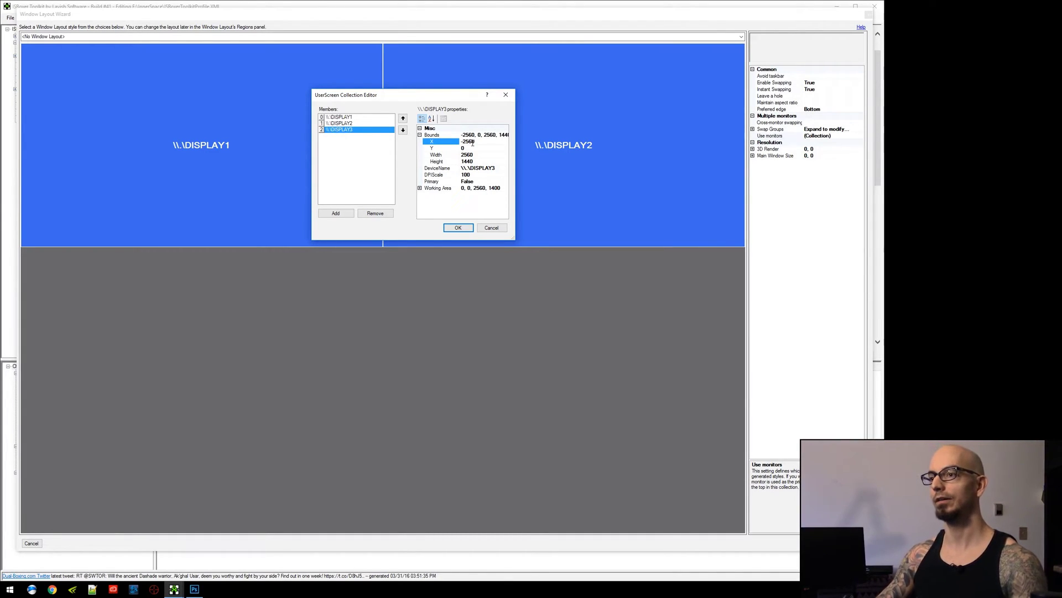
Step: Set the working area X position of DISPLAY3 to -2560
double_click(494, 141)
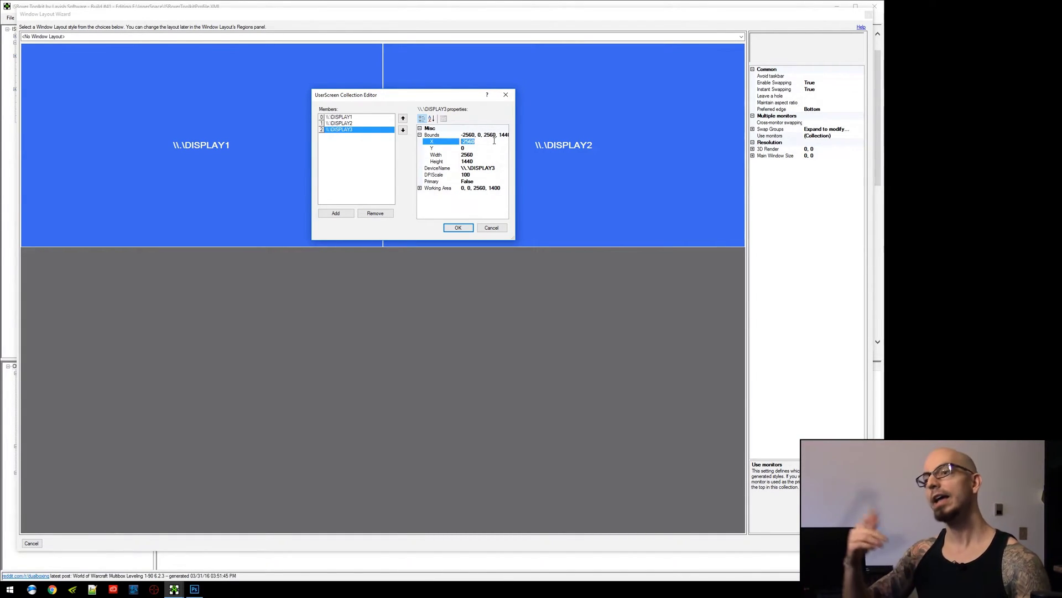
left_click(419, 188)
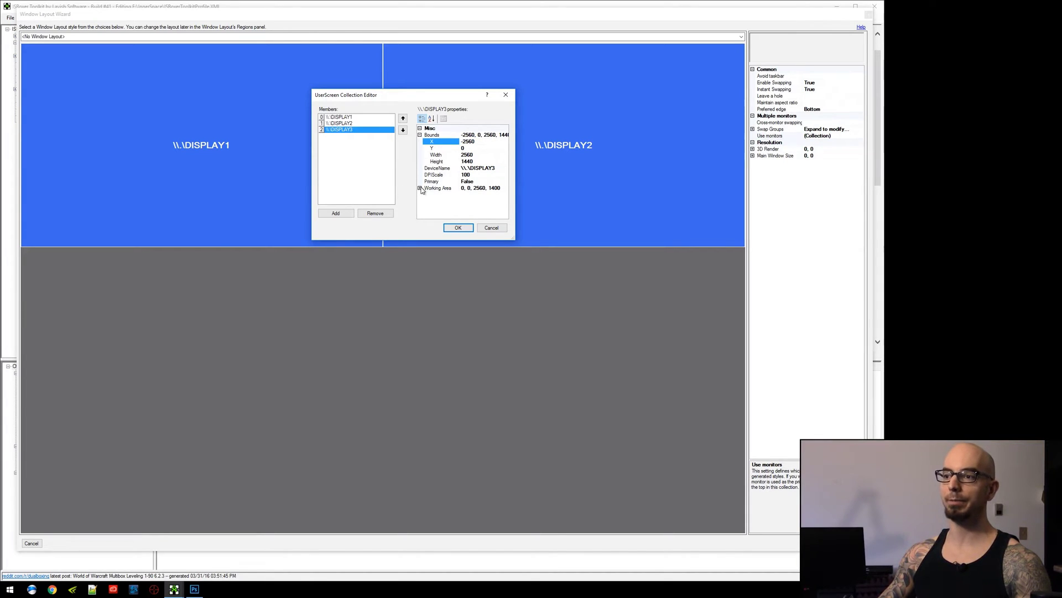
double_click(486, 193)
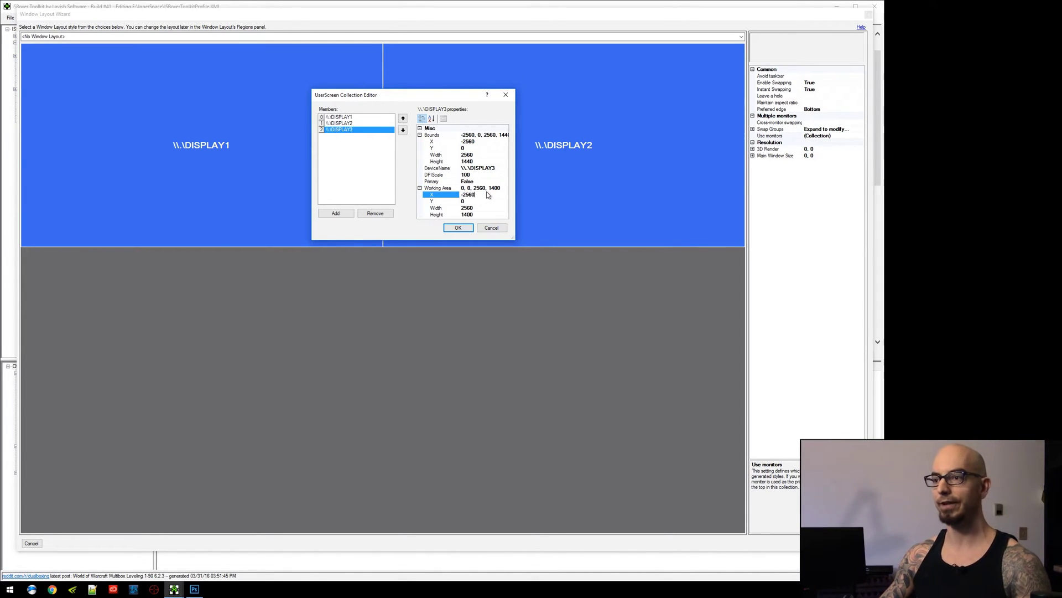
type("-2560")
left_click(487, 155)
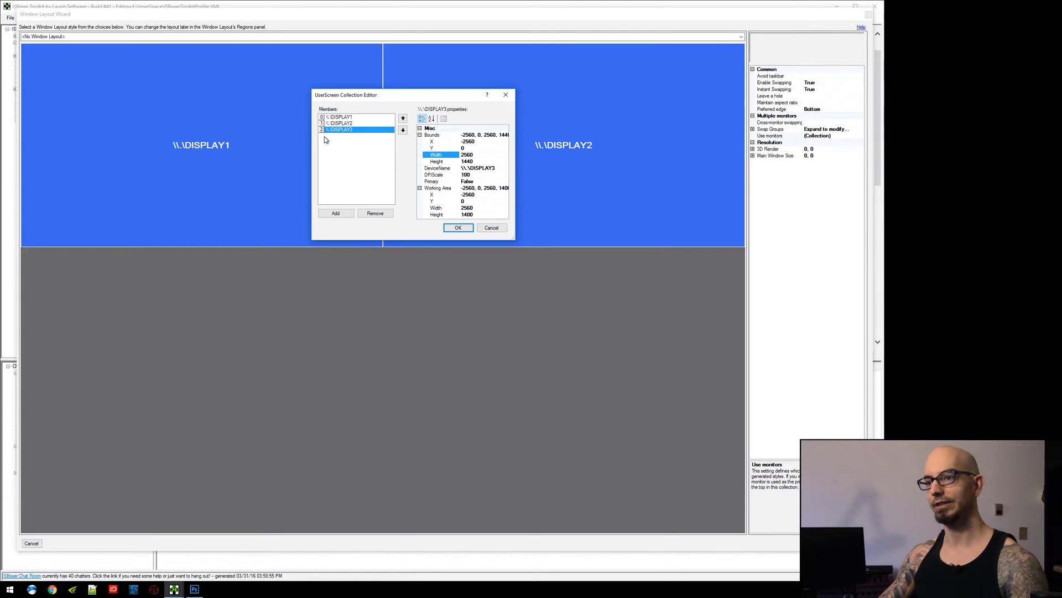
Step: Review the properties of the three monitors in the collection and apply the changes
left_click(349, 117)
left_click(360, 123)
left_click(368, 129)
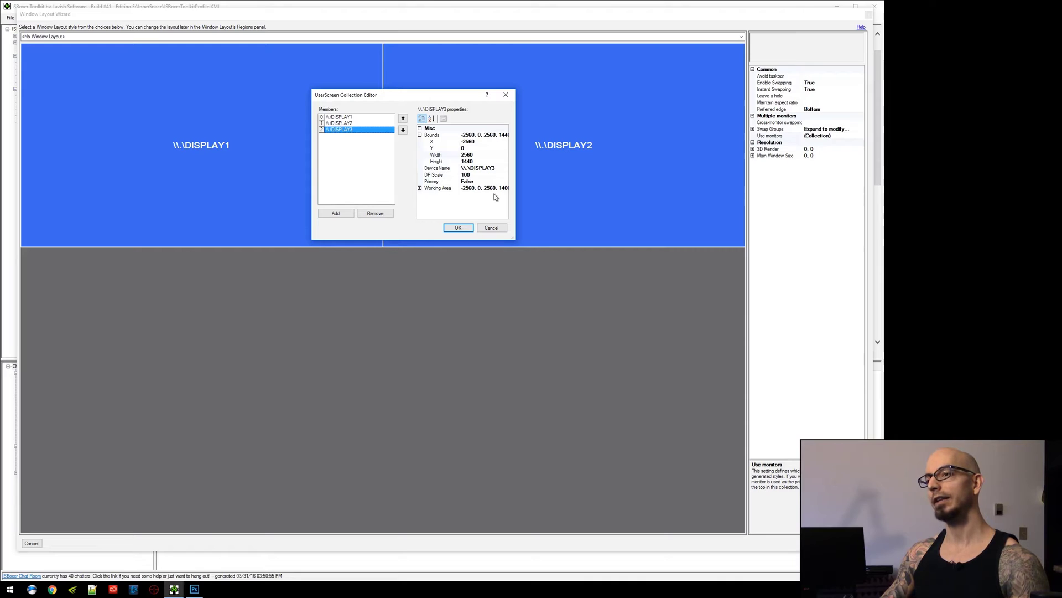
left_click_drag(511, 236, 551, 256)
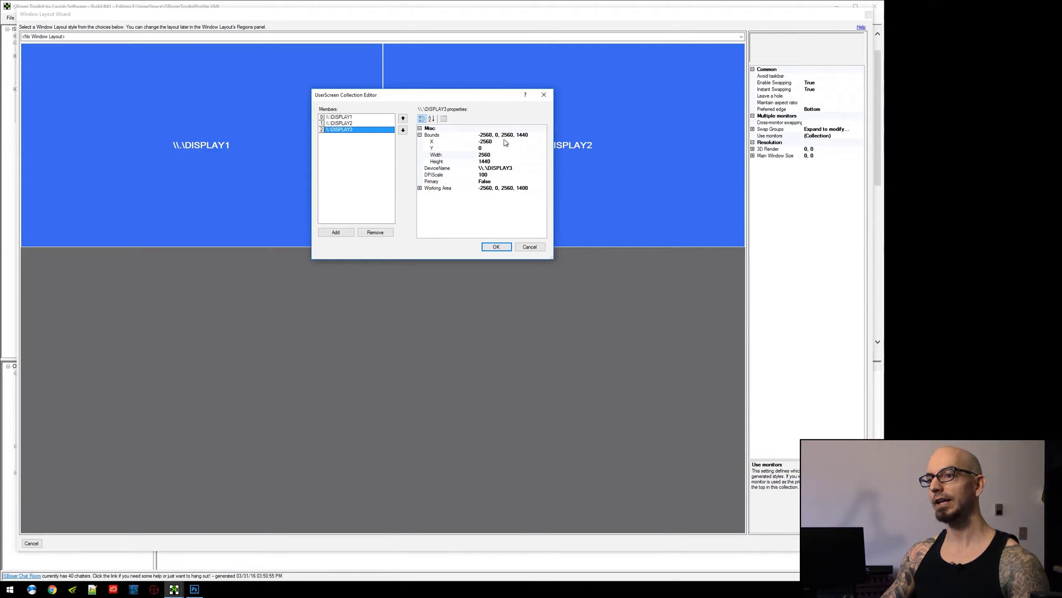
left_click(359, 123)
left_click(359, 130)
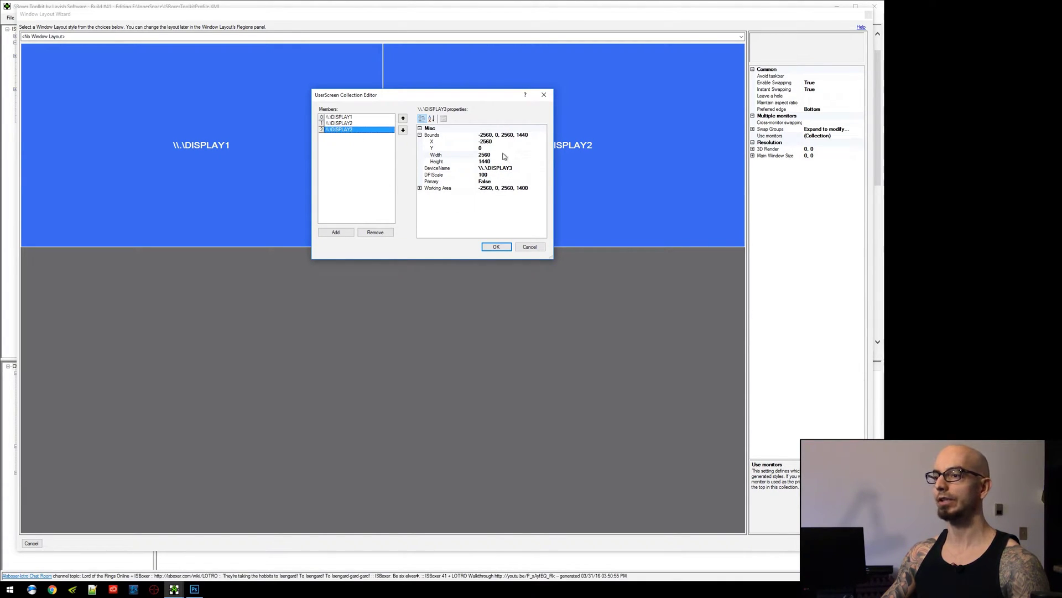
left_click(497, 247)
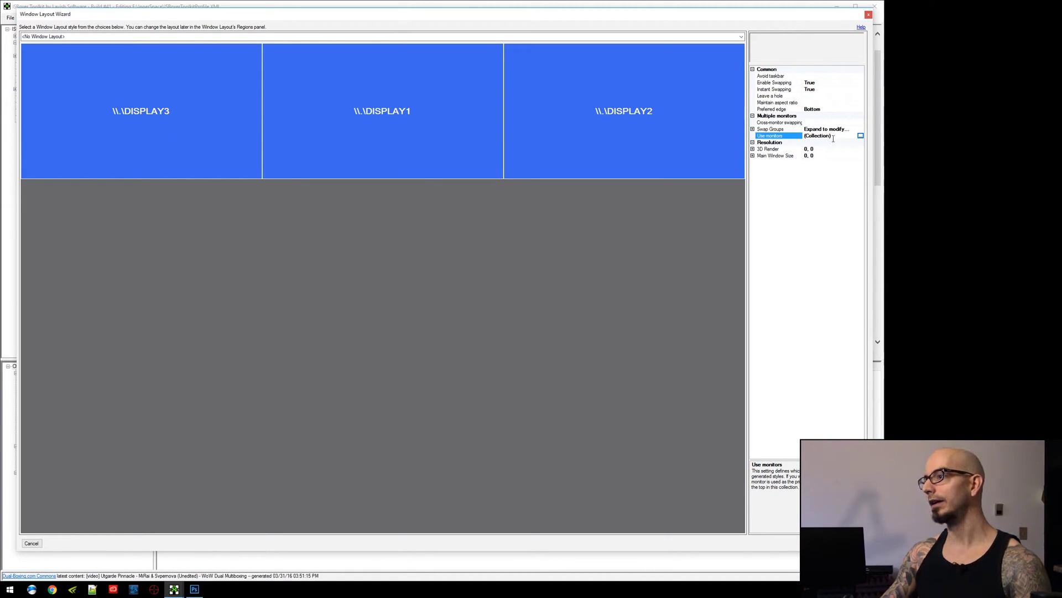
Step: Set the bounds of DISPLAY3 to width 1920 and height 1080, and apply the monitor collection
left_click(861, 135)
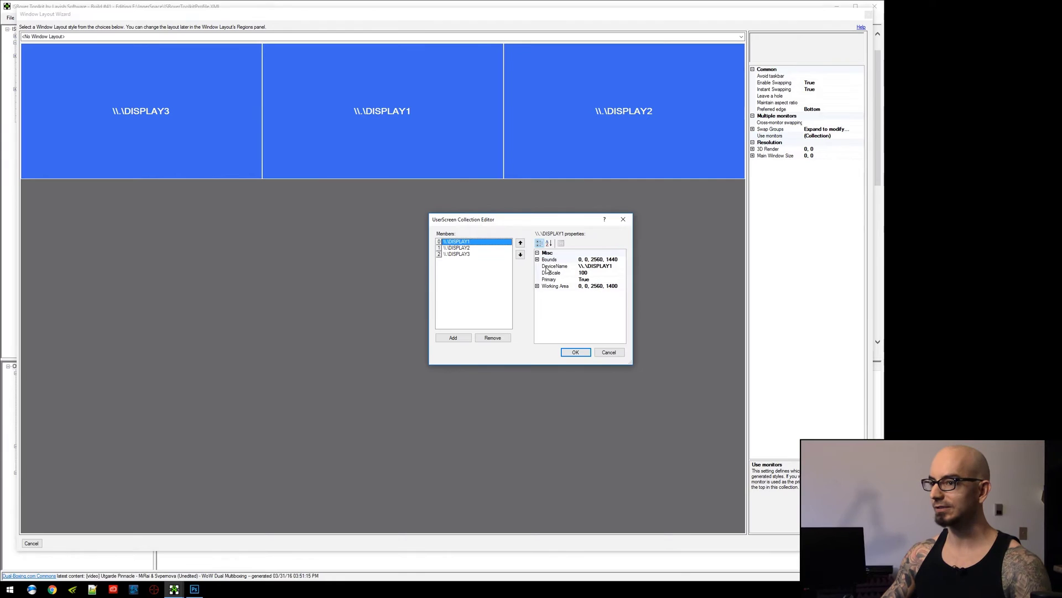
left_click(464, 253)
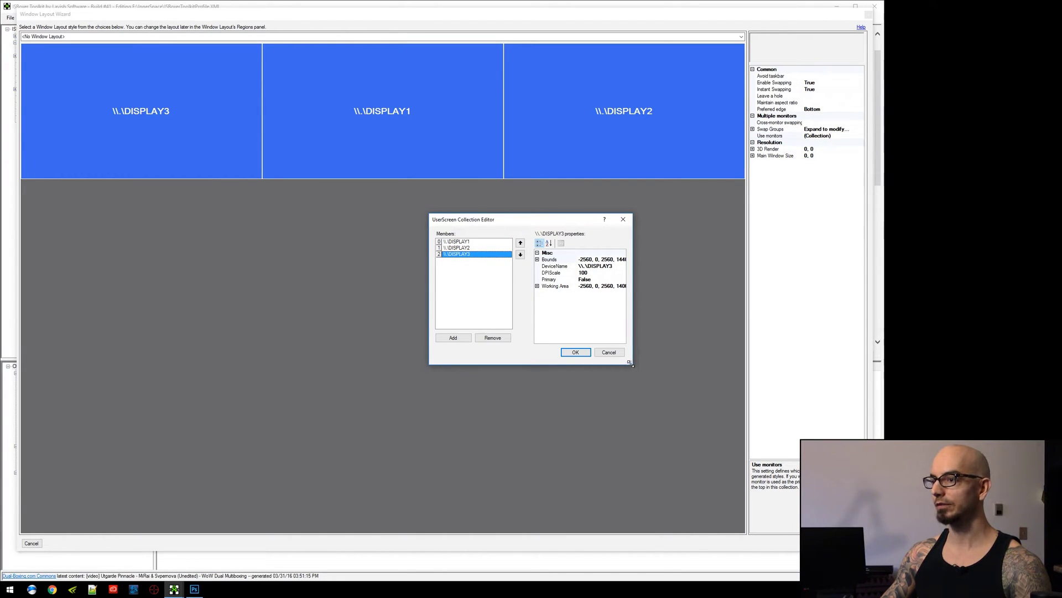
left_click_drag(630, 363, 697, 401)
left_click(634, 260)
double_click(545, 262)
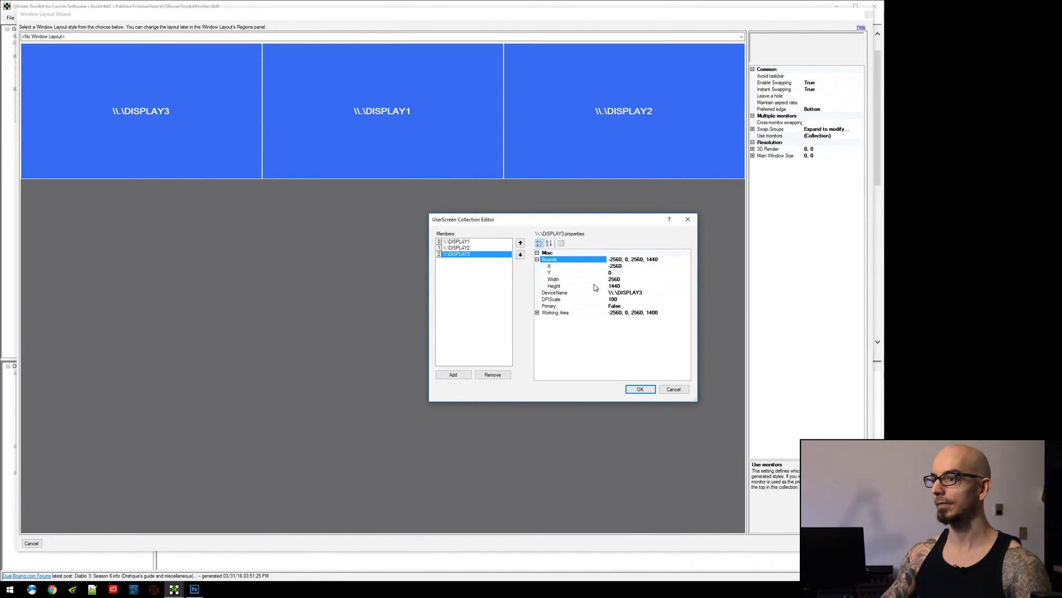
left_click(636, 279)
double_click(636, 278)
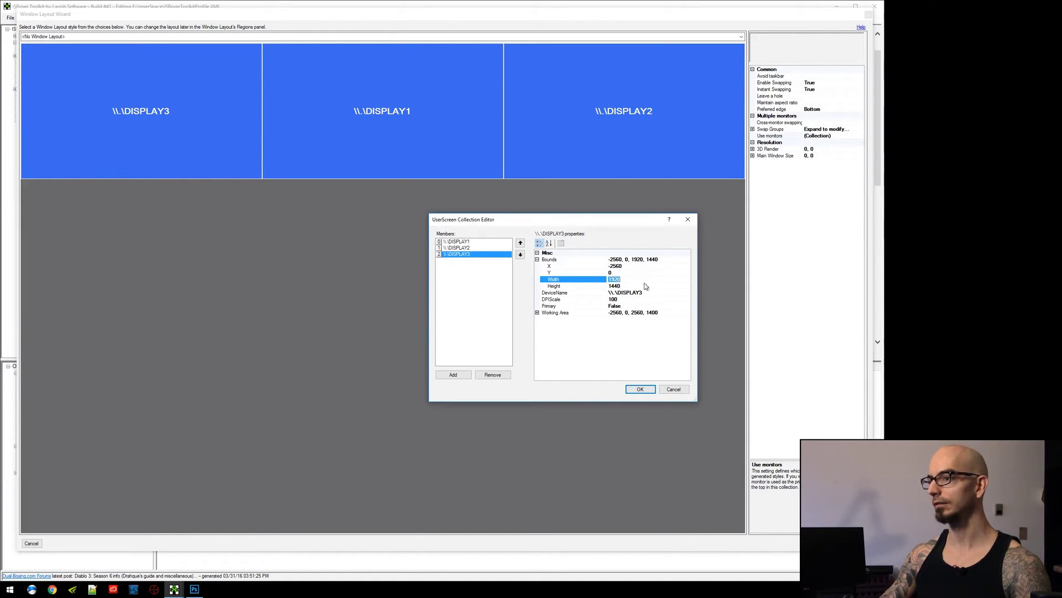
left_click(631, 285)
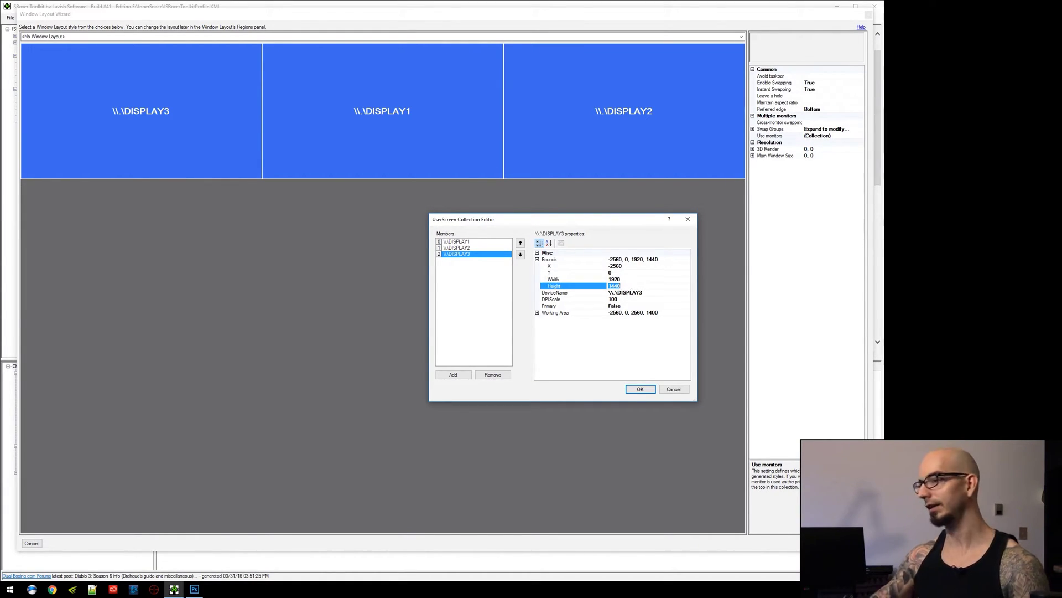
left_click(640, 390)
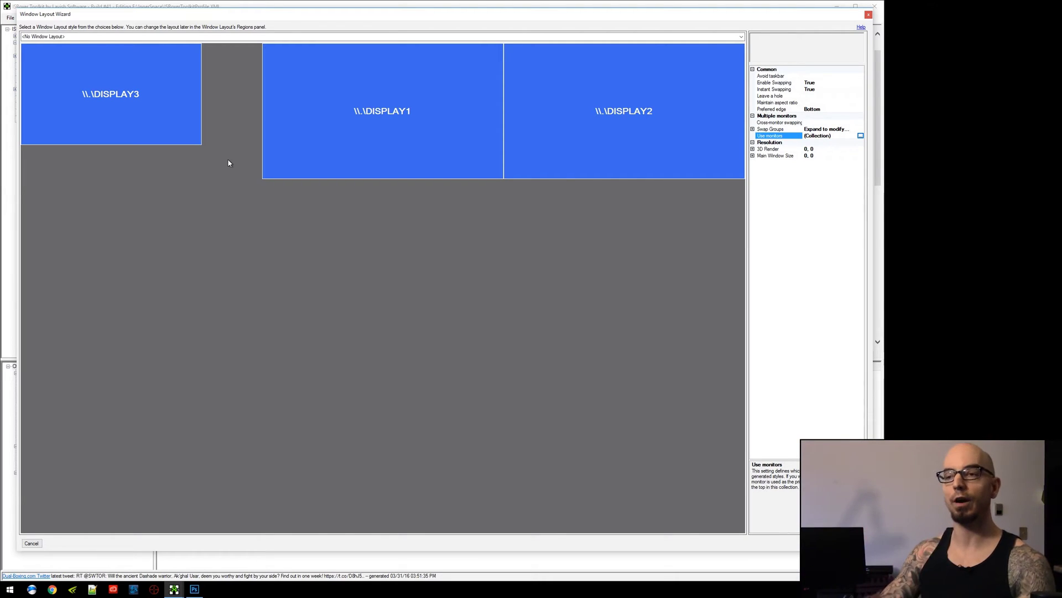
Step: Set the bounds of DISPLAY3 to width 2560 and height 1440, and apply the monitor collection
left_click(861, 136)
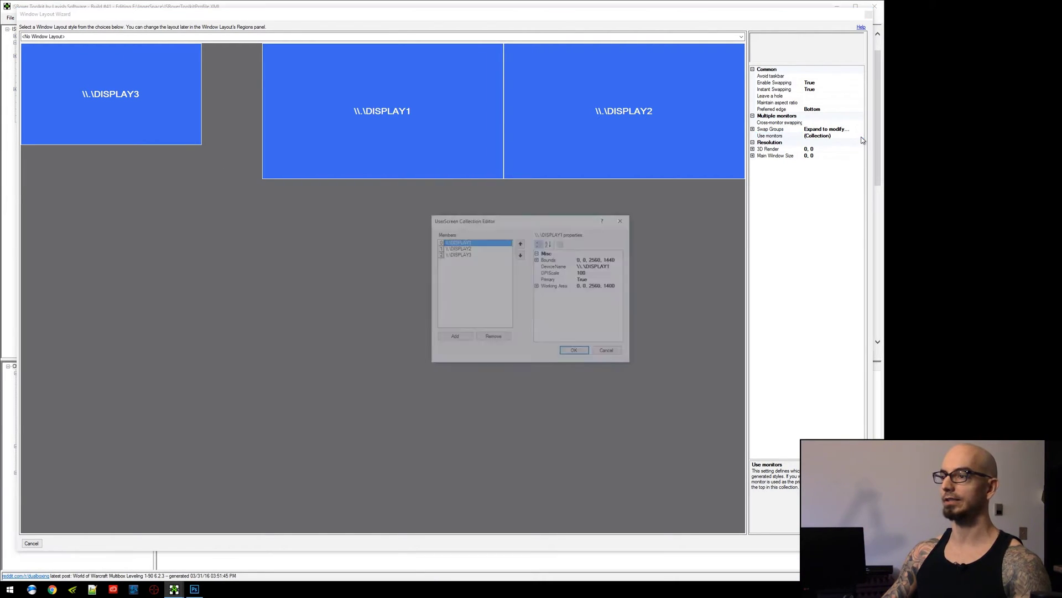
left_click(450, 256)
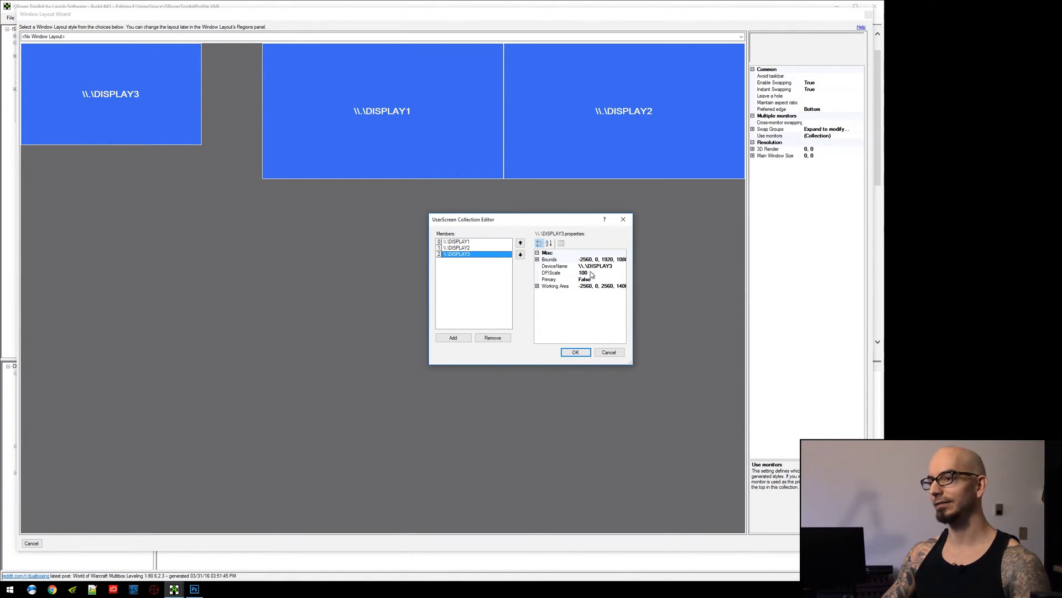
left_click(536, 258)
left_click(609, 279)
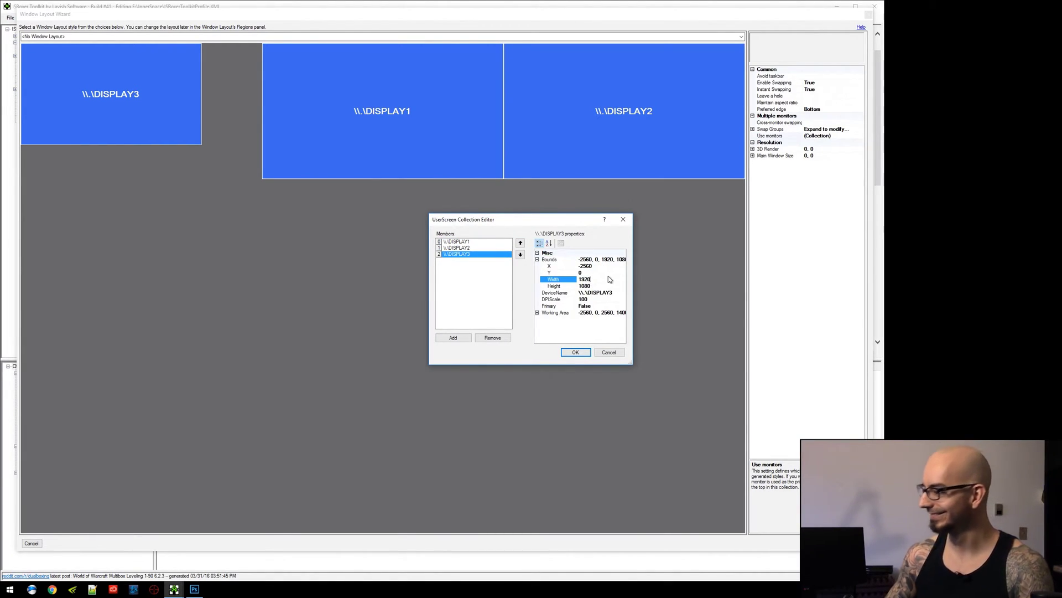
type("256")
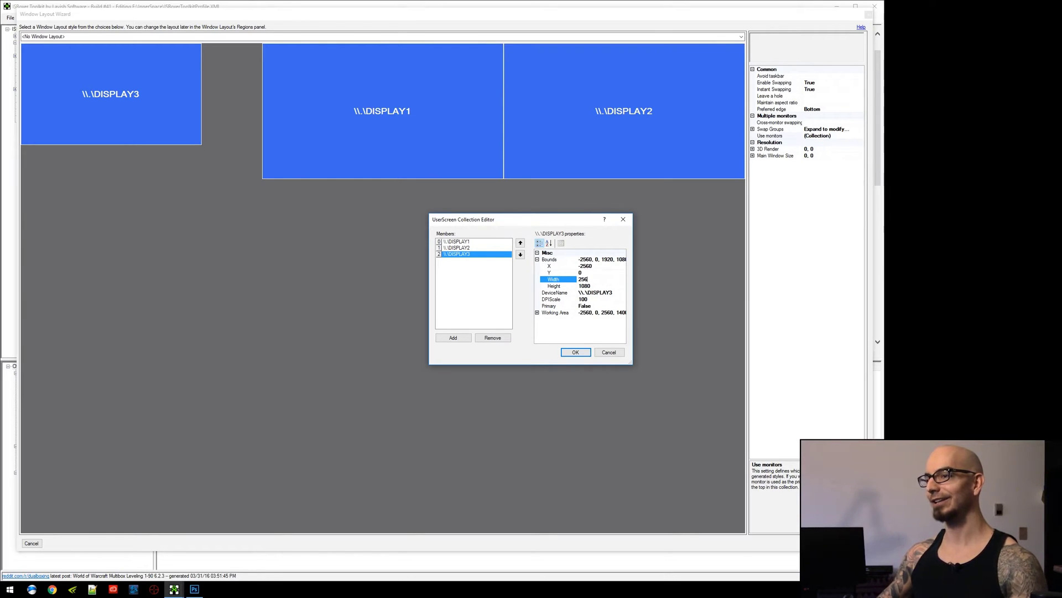
left_click(612, 285)
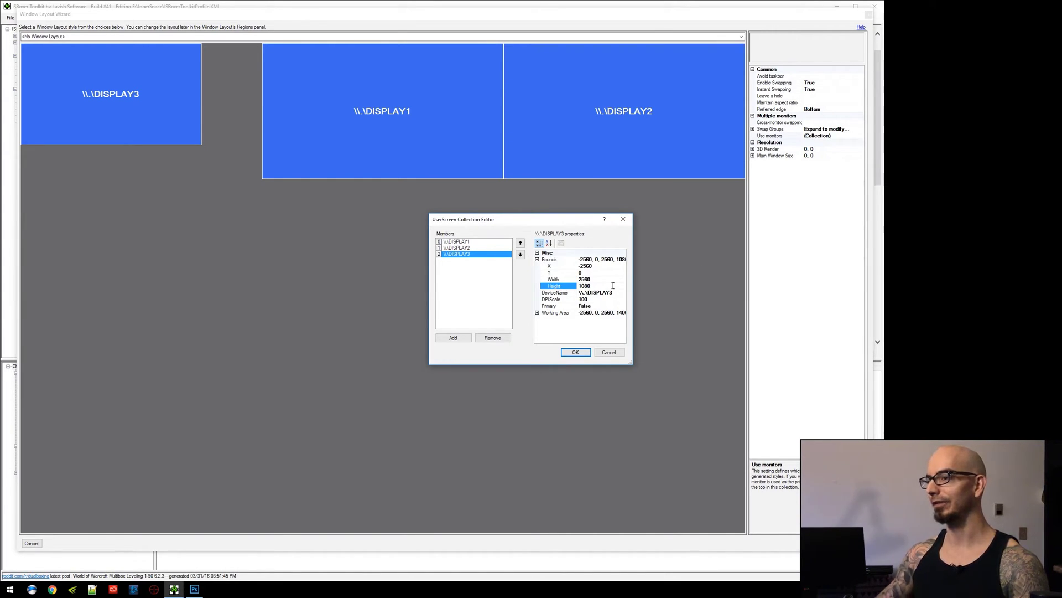
left_click(612, 286)
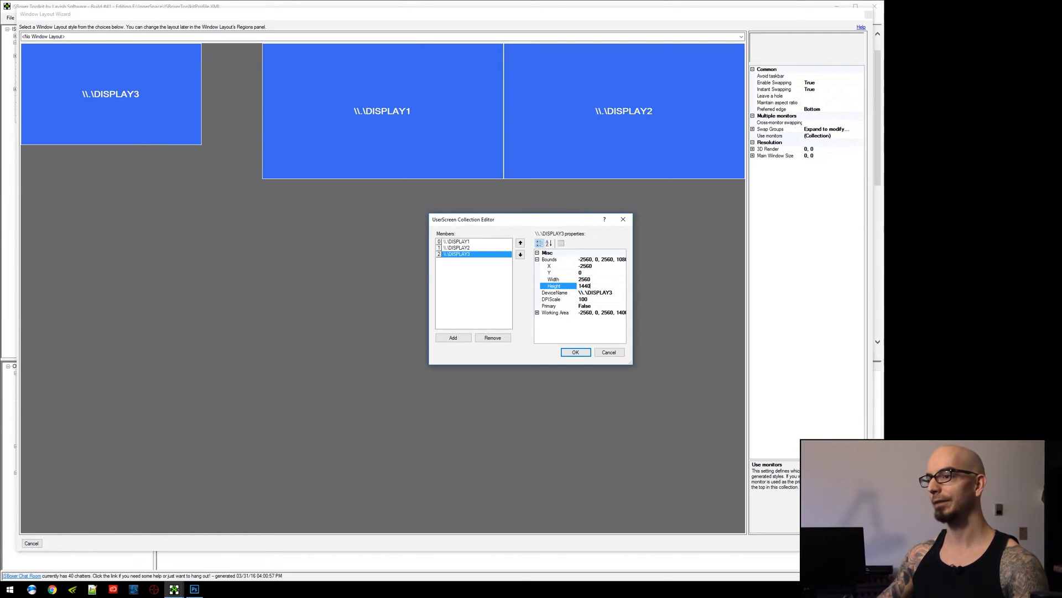
left_click(576, 352)
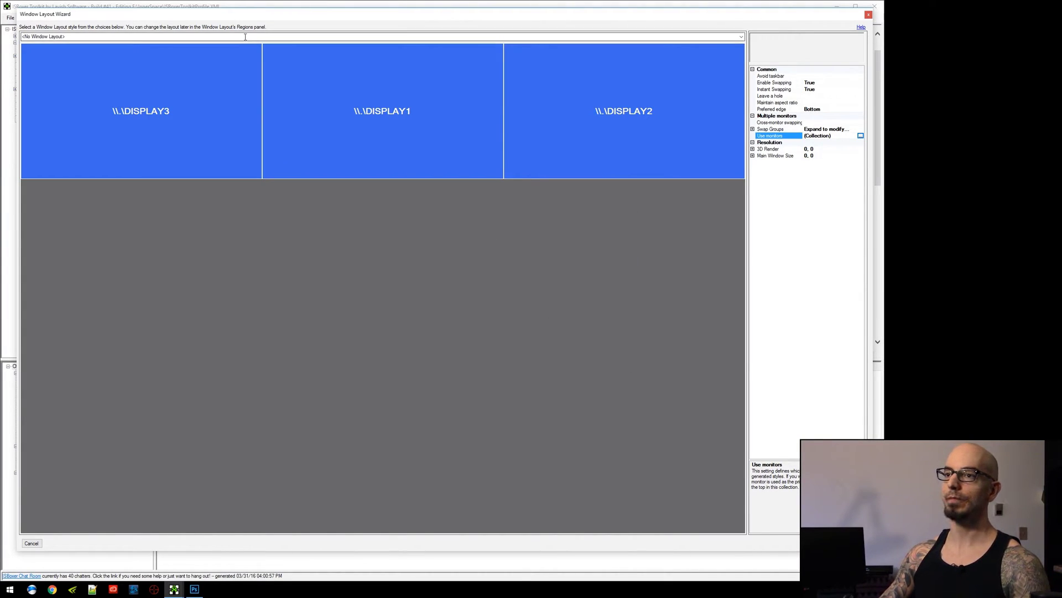
Step: Preview the single monitor corner and single monitor layout styles for DISPLAY1 and DISPLAY2
scroll(249, 35, "down", 3)
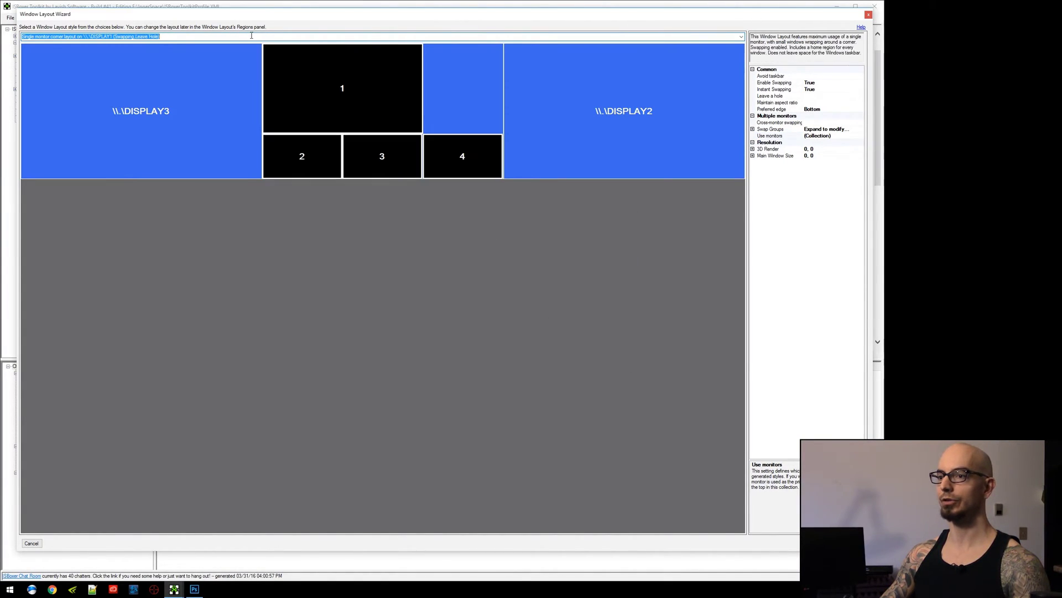
scroll(251, 34, "down", 2)
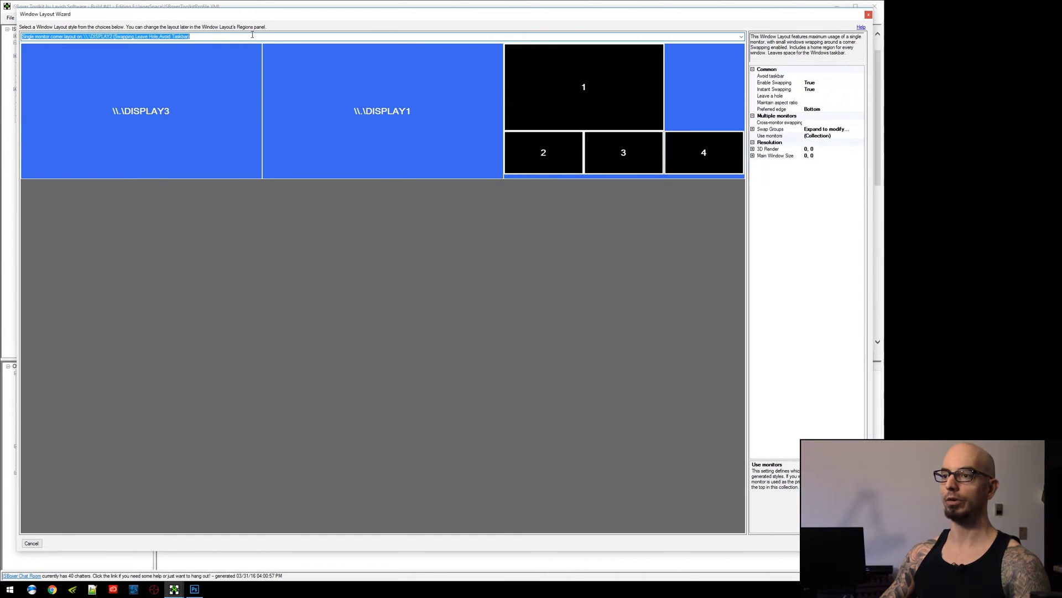
scroll(252, 35, "down", 4)
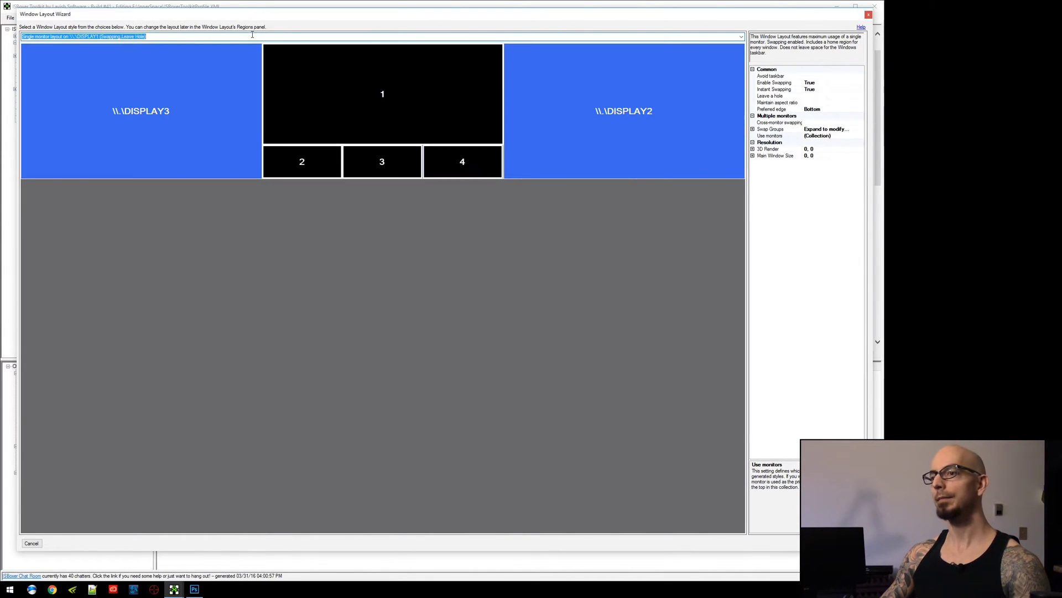
scroll(252, 35, "down", 1)
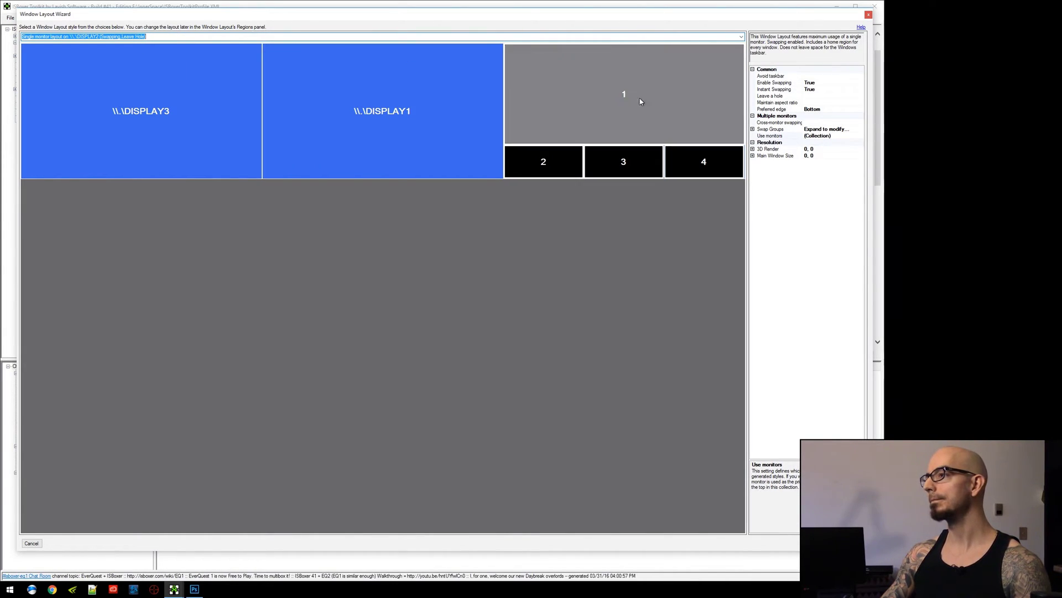
Step: Reopen the Use monitors collection and set the working area height of DISPLAY2 to 100
left_click(858, 133)
left_click(859, 134)
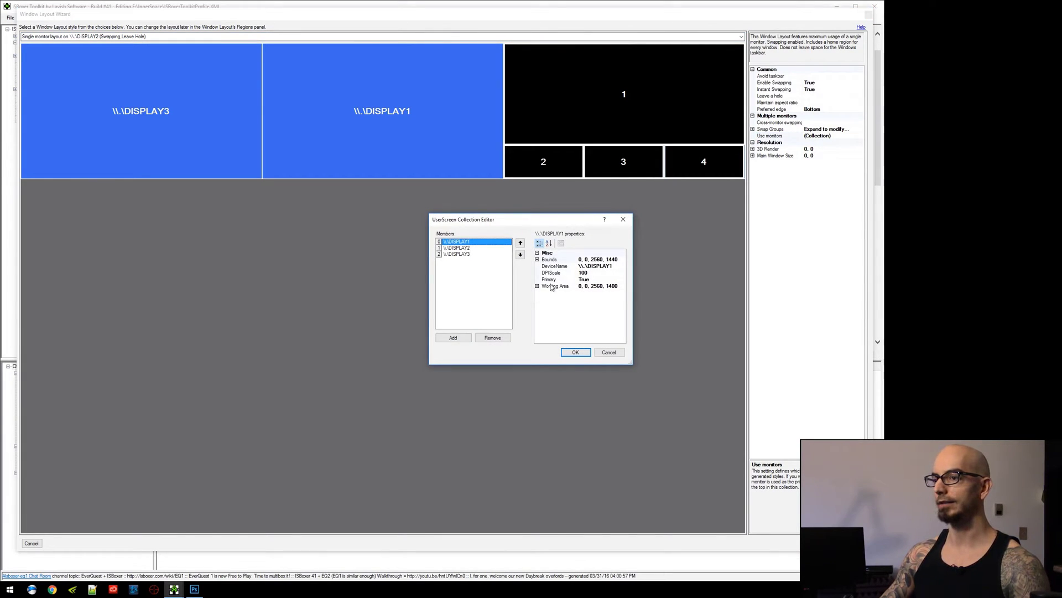
left_click(451, 249)
left_click_drag(631, 363, 715, 407)
left_click(537, 286)
left_click(643, 313)
type("100")
key("Return")
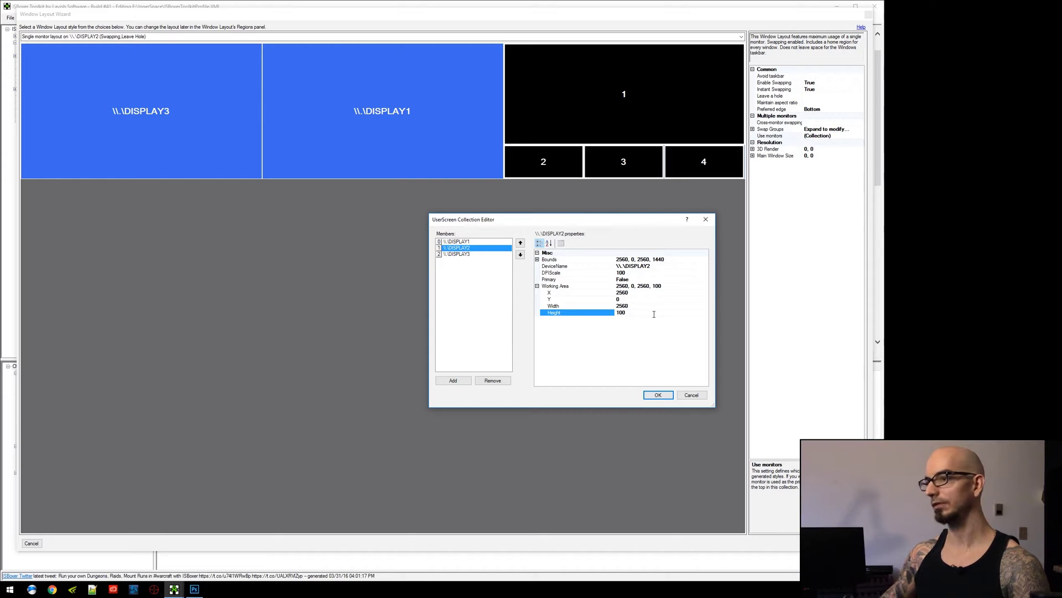
Step: Reduce the working area height of DISPLAY3 and apply the monitor collection
left_click(454, 254)
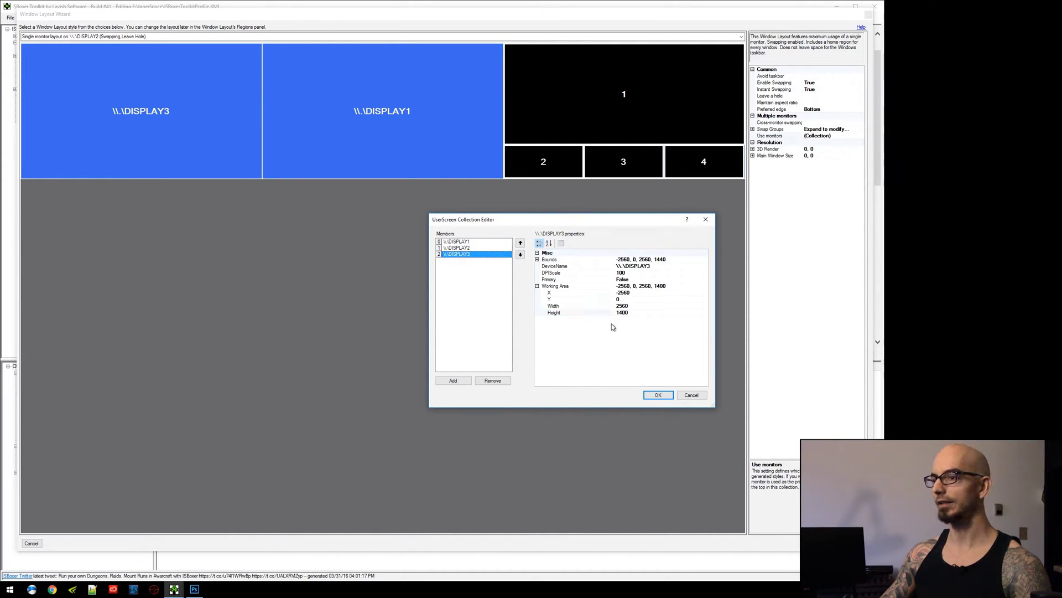
left_click(643, 312)
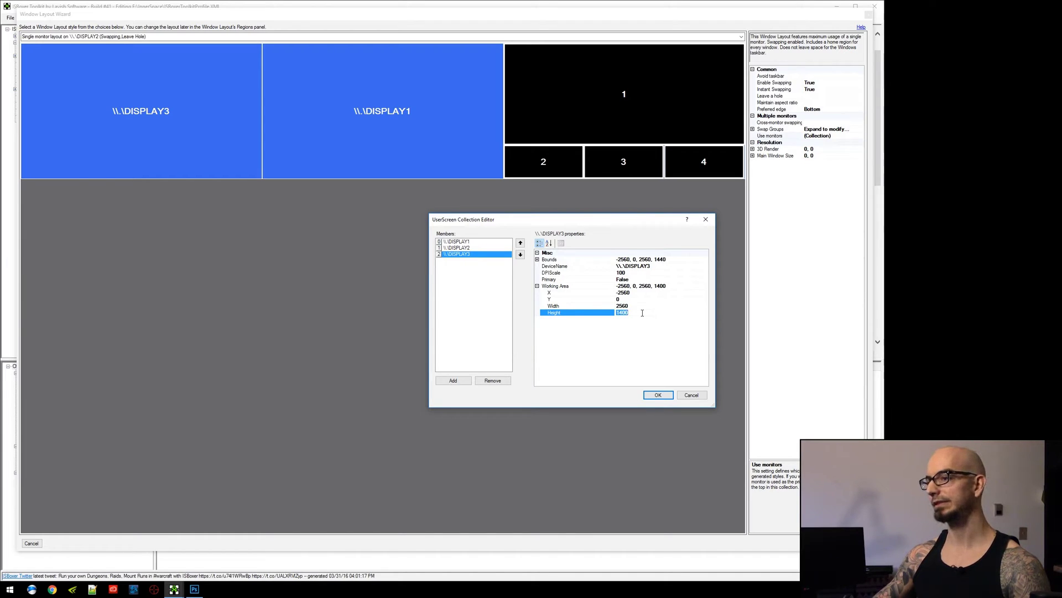
left_click(658, 395)
Step: Preview the full screen and multi-monitor styles, ending on One screen per Character (Swapping, Leave Hole, Maintain Aspect, Avoid Taskbar)
scroll(375, 36, "down", 1)
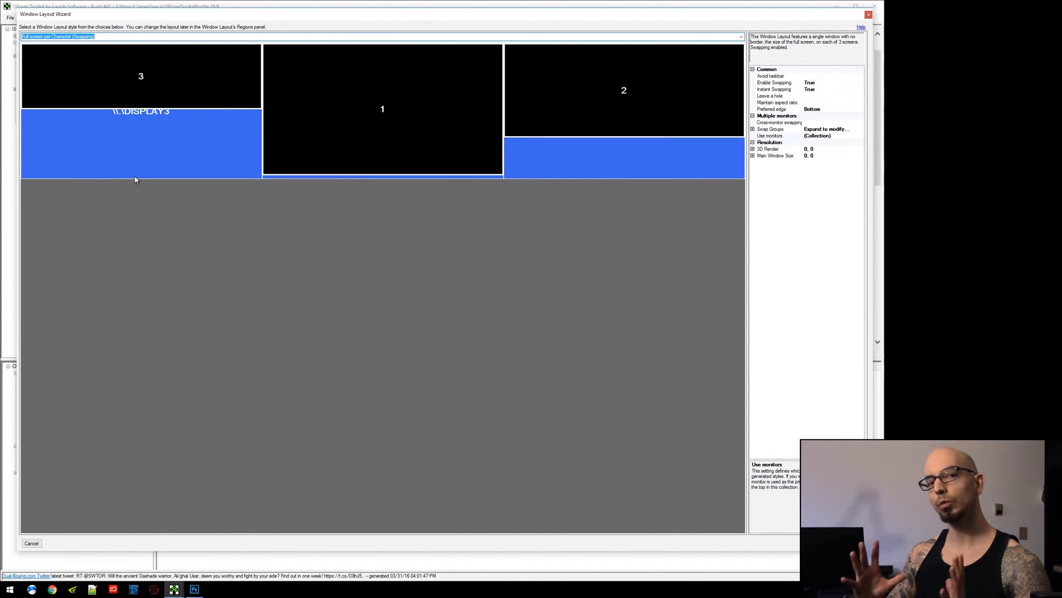
scroll(443, 35, "down", 2)
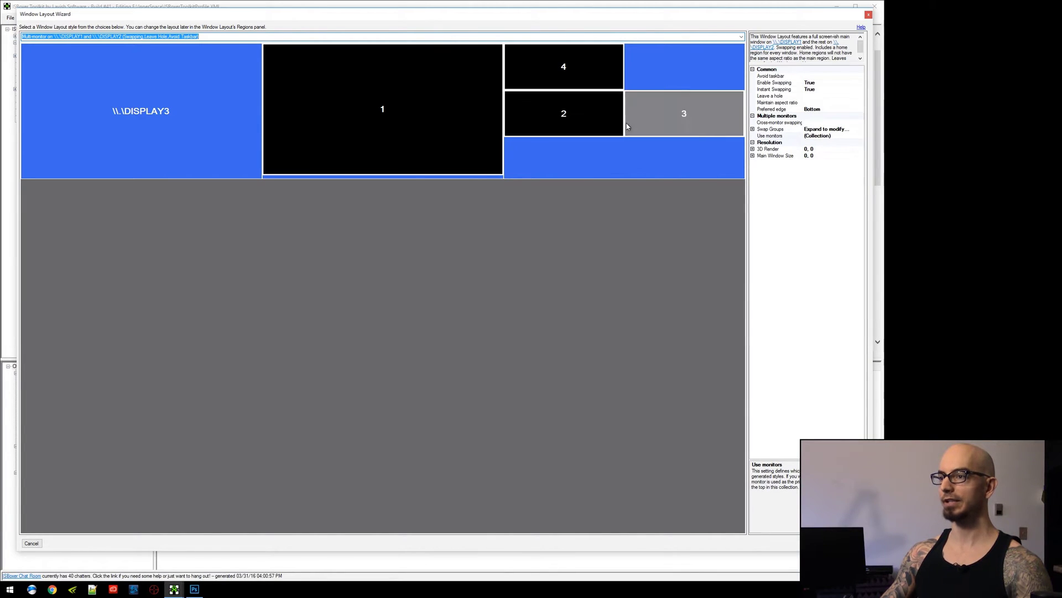
scroll(398, 36, "down", 4)
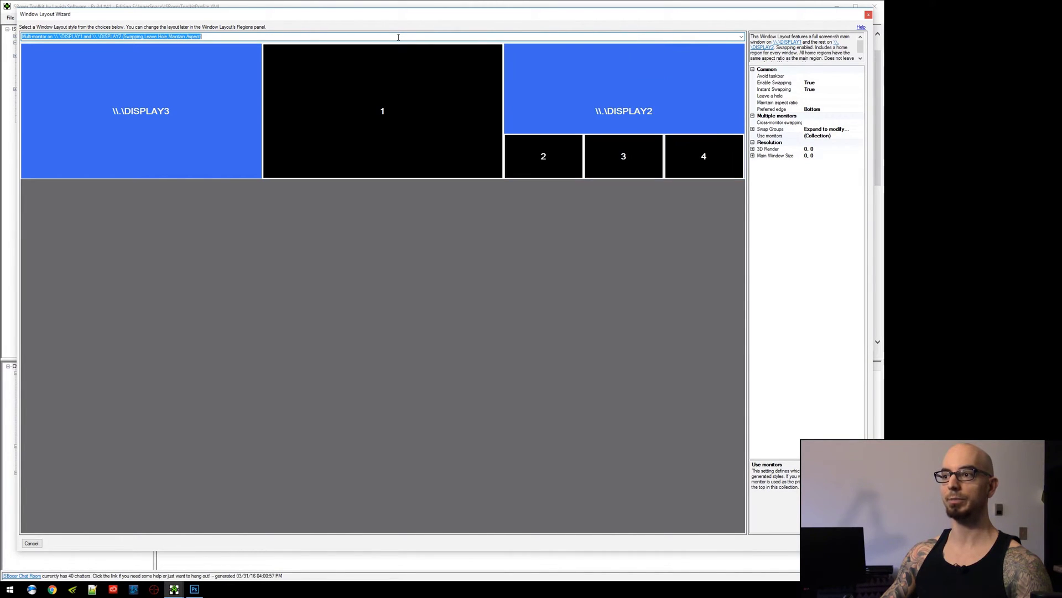
scroll(401, 37, "down", 3)
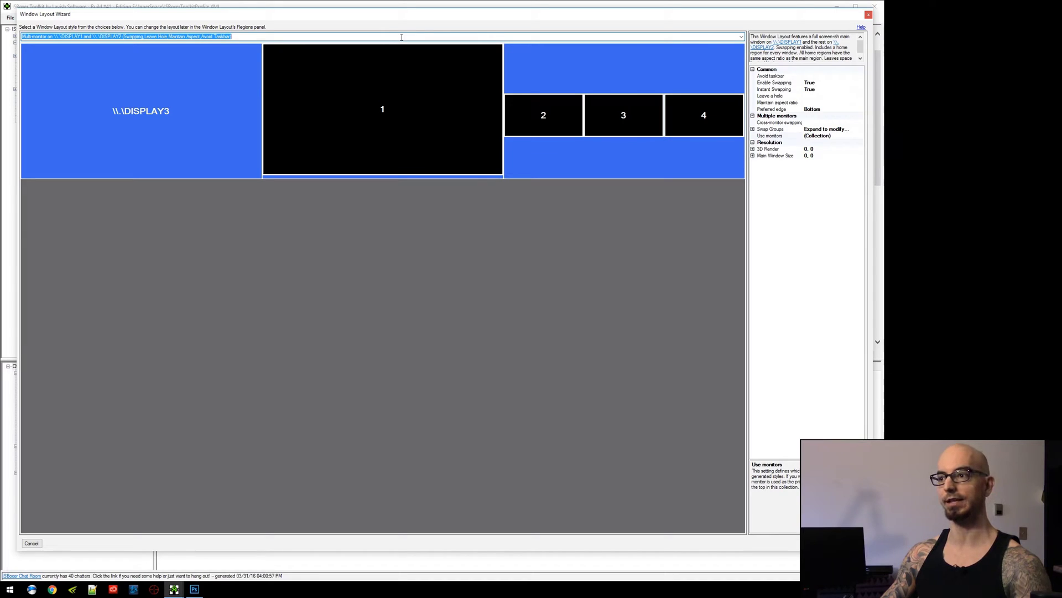
scroll(402, 37, "up", 2)
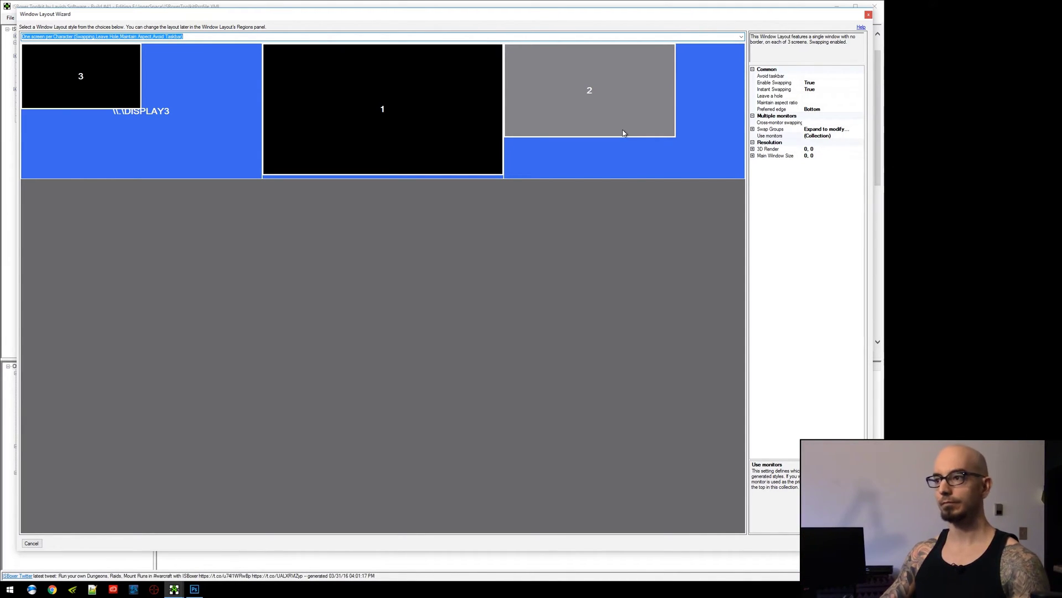
left_click(846, 142)
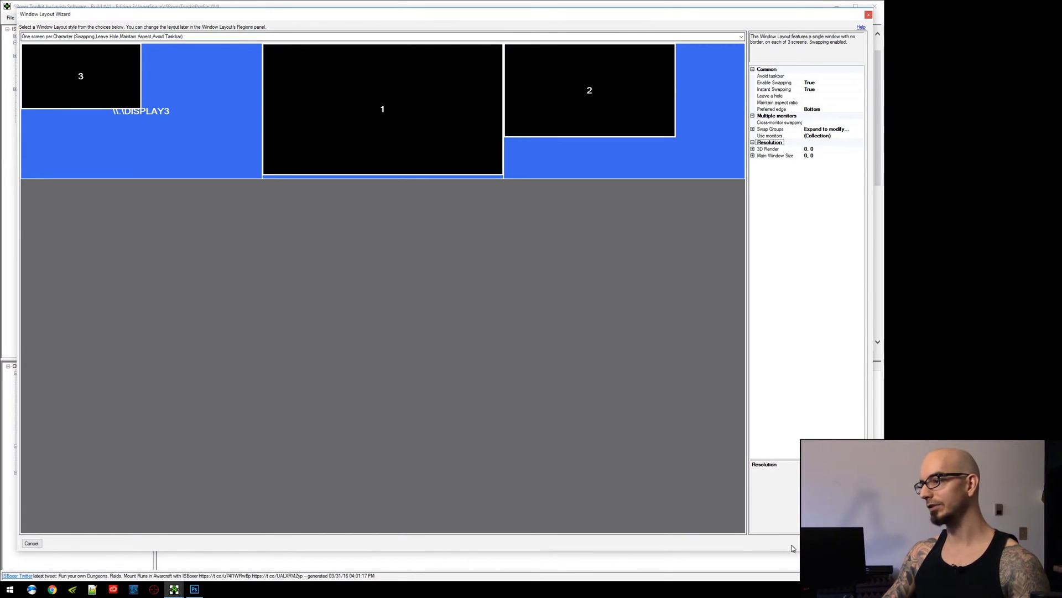
Step: Finish the wizard with the chosen multi-monitor style and display the regions of the generated Character Set window layout
left_click(854, 543)
left_click(854, 542)
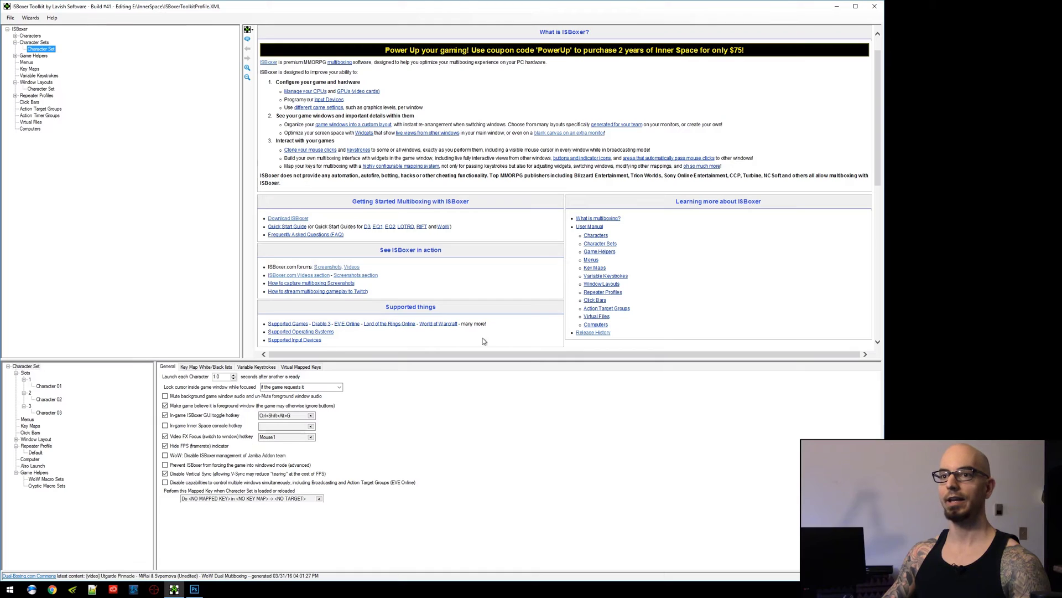
left_click(41, 89)
left_click(29, 373)
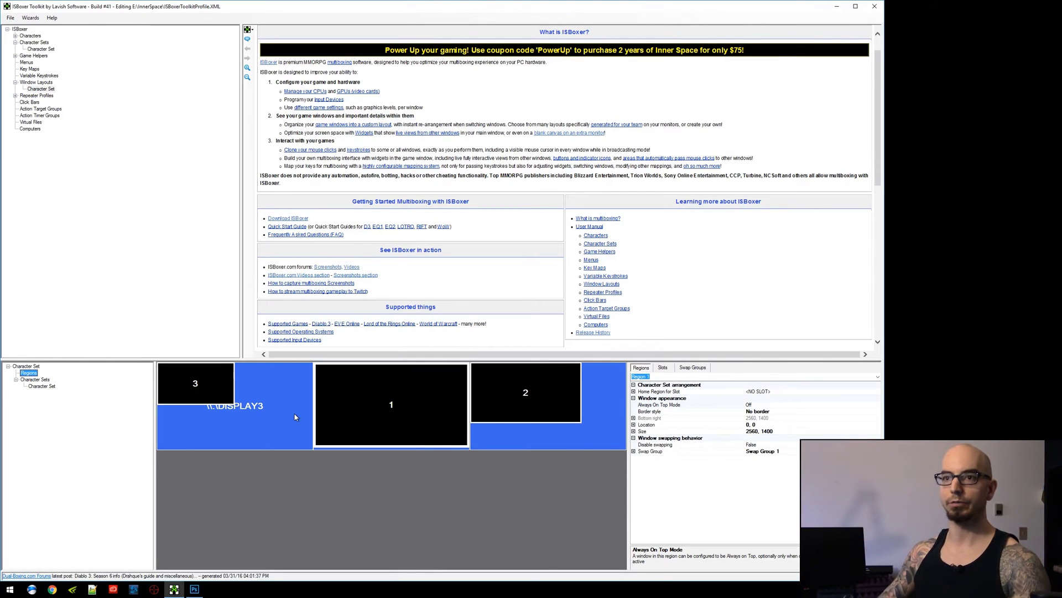
Step: Reopen the Window Layout Wizard for the character set, enlarge it to check the detected monitors, and cancel it
right_click(30, 47)
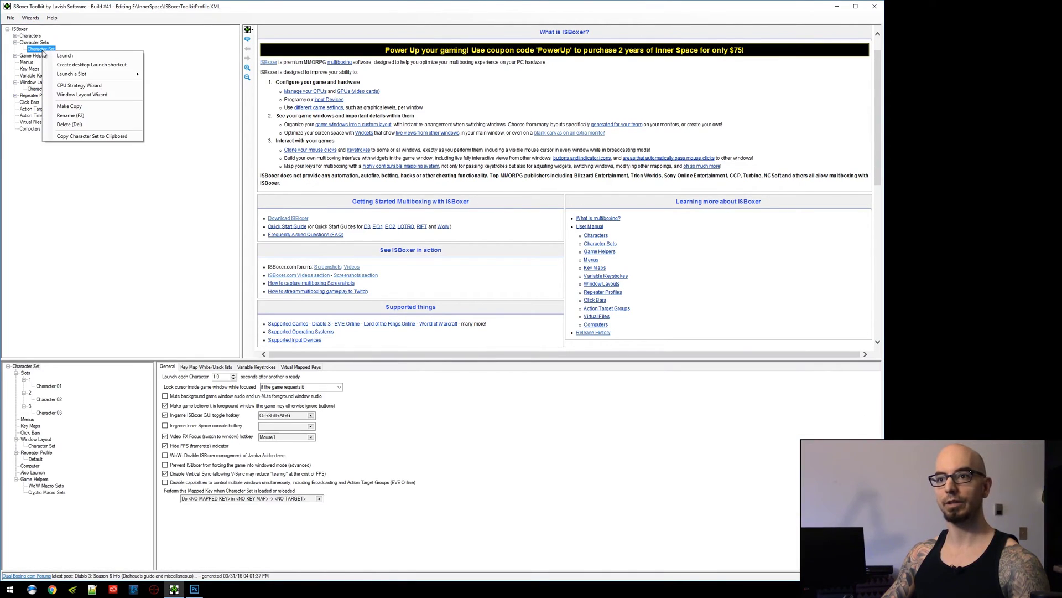
left_click(82, 100)
left_click_drag(456, 183, 207, 55)
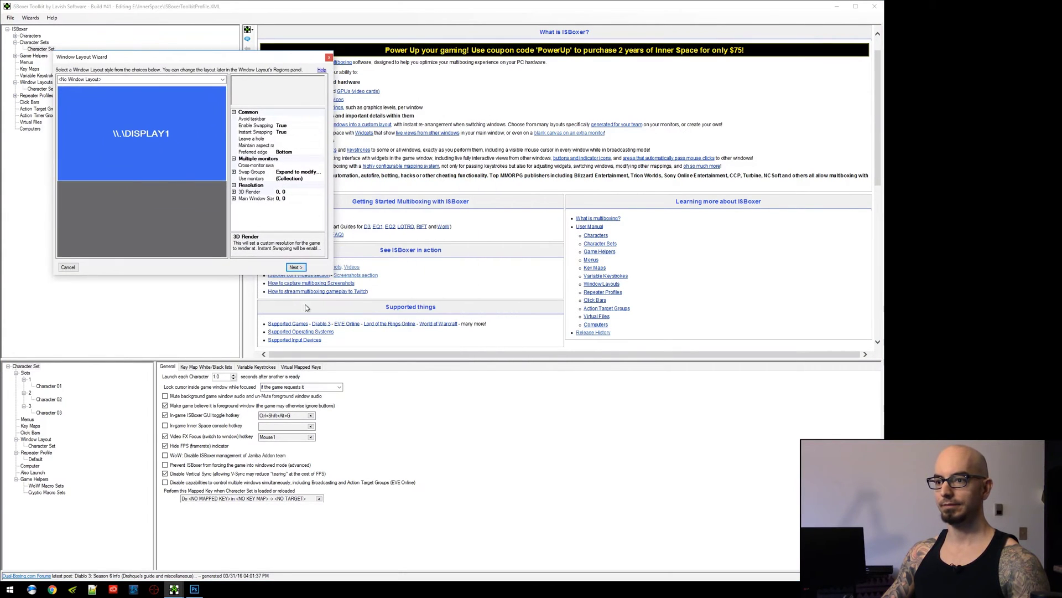
left_click_drag(329, 273, 860, 557)
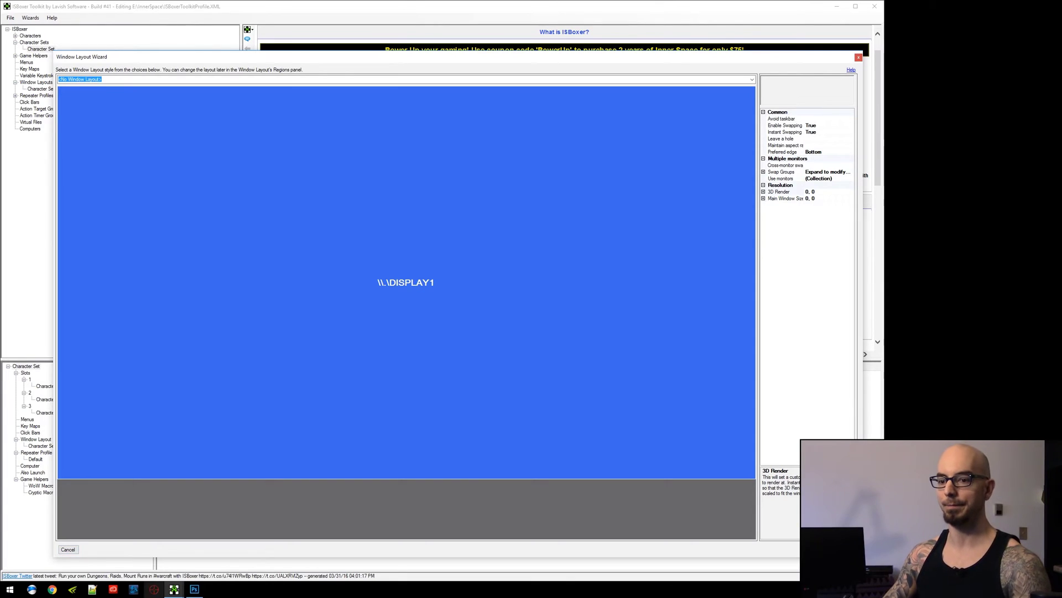
left_click(68, 549)
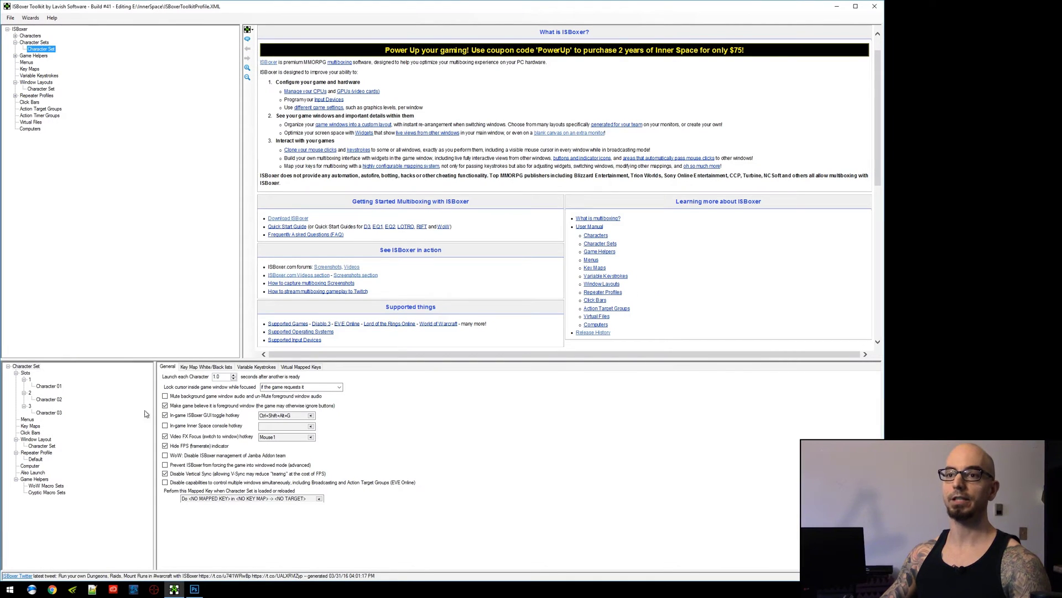
Step: Delete the Character Set window layout
left_click(31, 129)
left_click(37, 89)
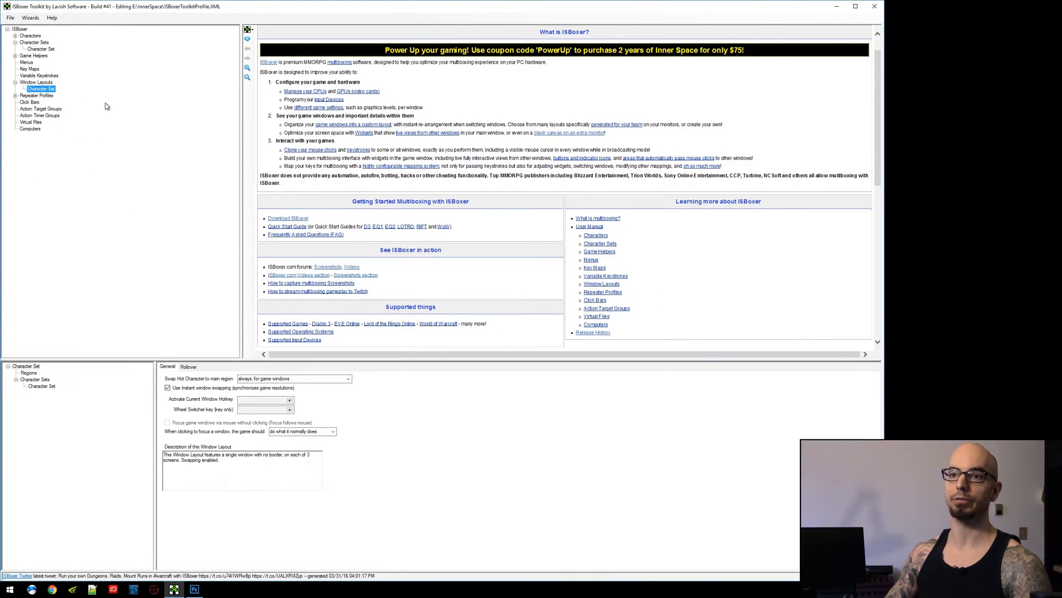
key("Delete")
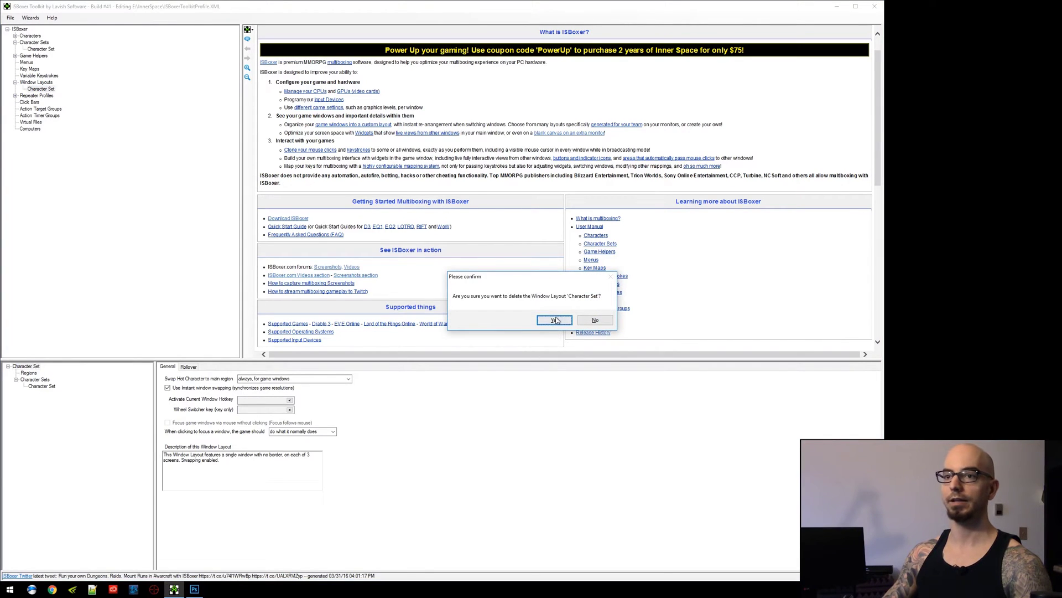
key("Return")
Step: Create a new computer named Test Layout
left_click(21, 122)
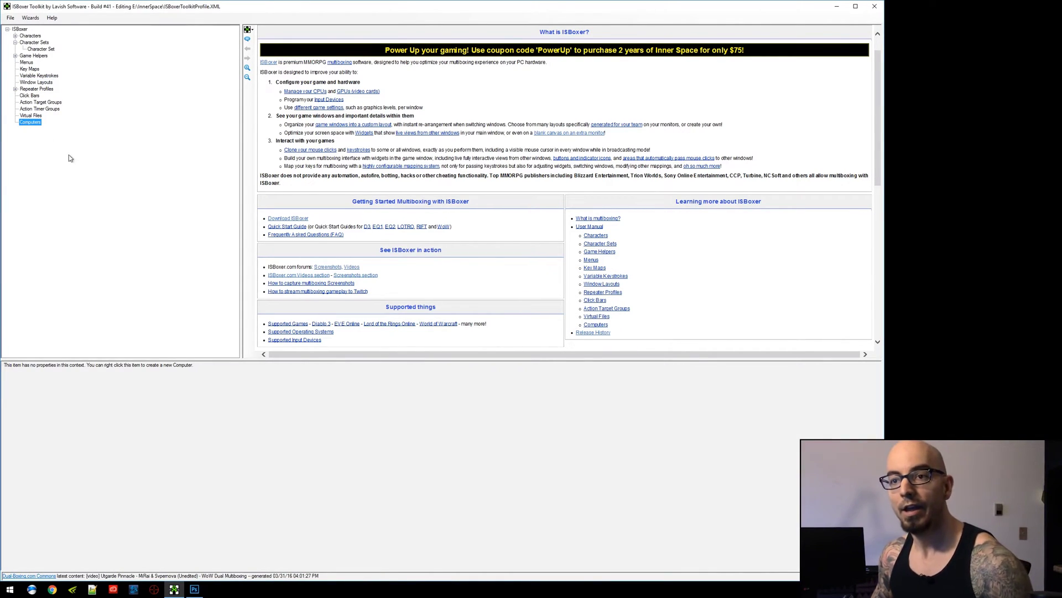
right_click(34, 124)
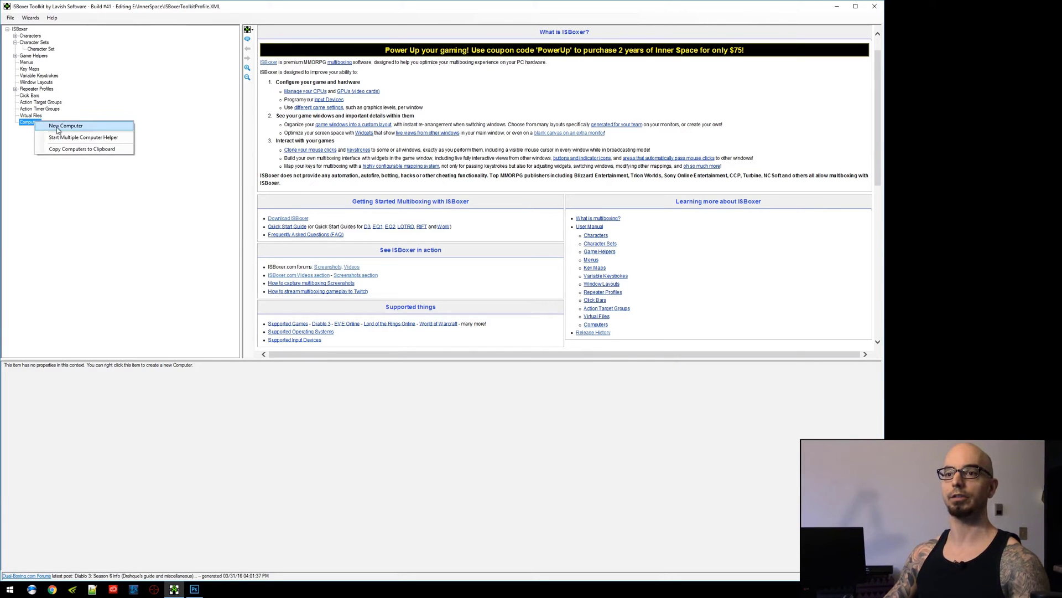
left_click(58, 127)
type("Test Layout")
key("Return")
Step: Examine the screen boundaries and working area of the primary screen in the Test Layout computer
left_click(44, 380)
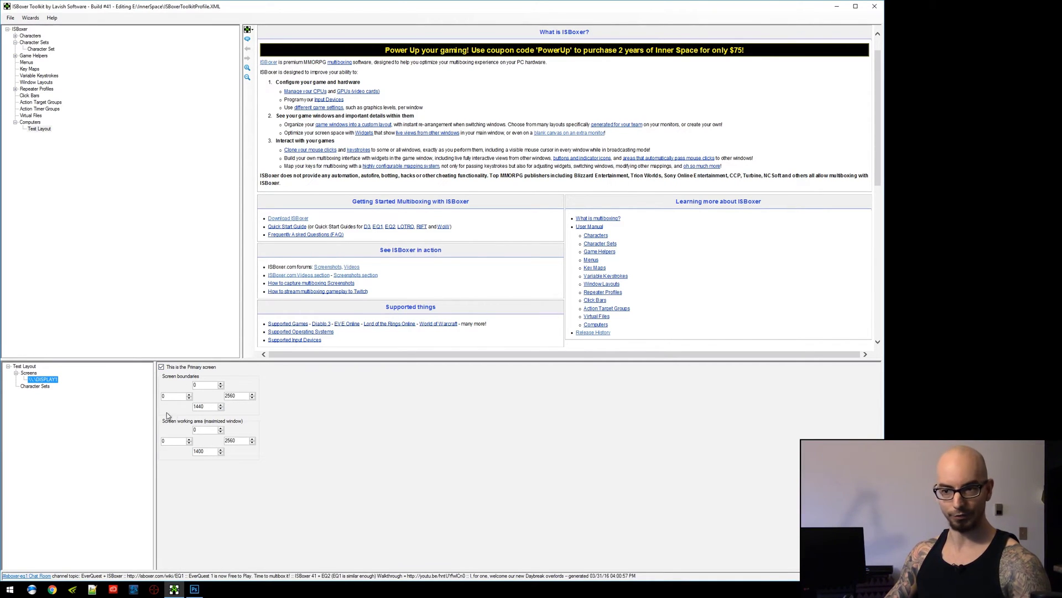
double_click(173, 399)
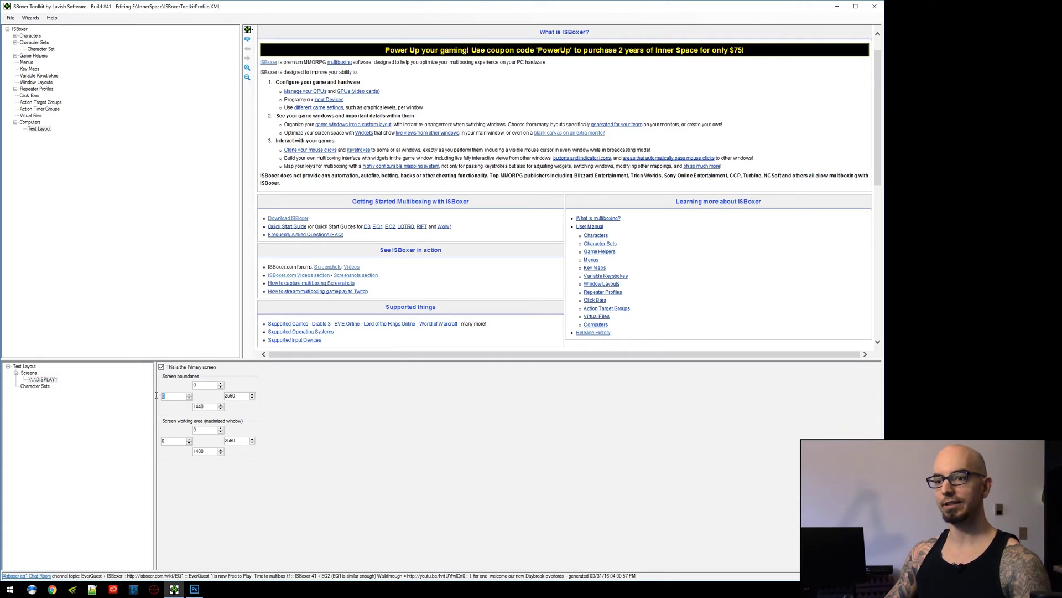
double_click(191, 407)
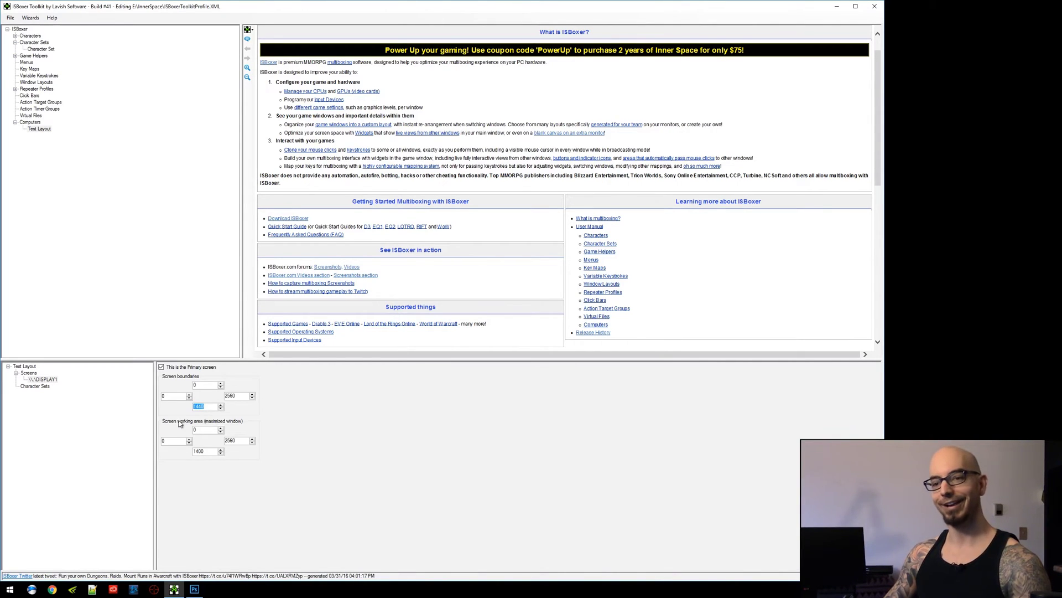
right_click(53, 380)
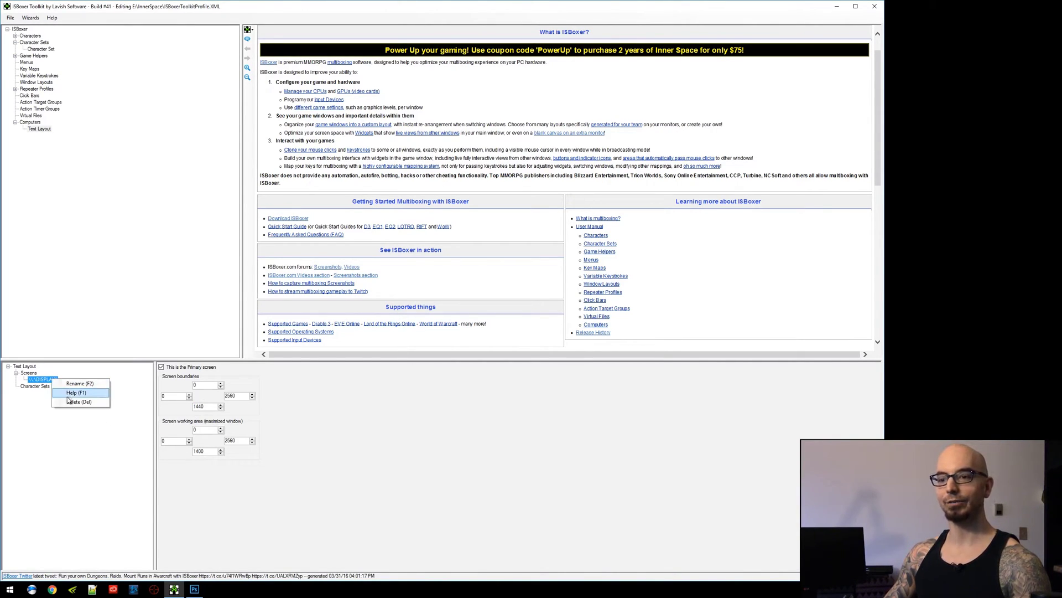
left_click(79, 402)
Step: Add a new screen to the Test Layout computer and name it \\.\DISPLAY2
right_click(29, 373)
left_click(55, 381)
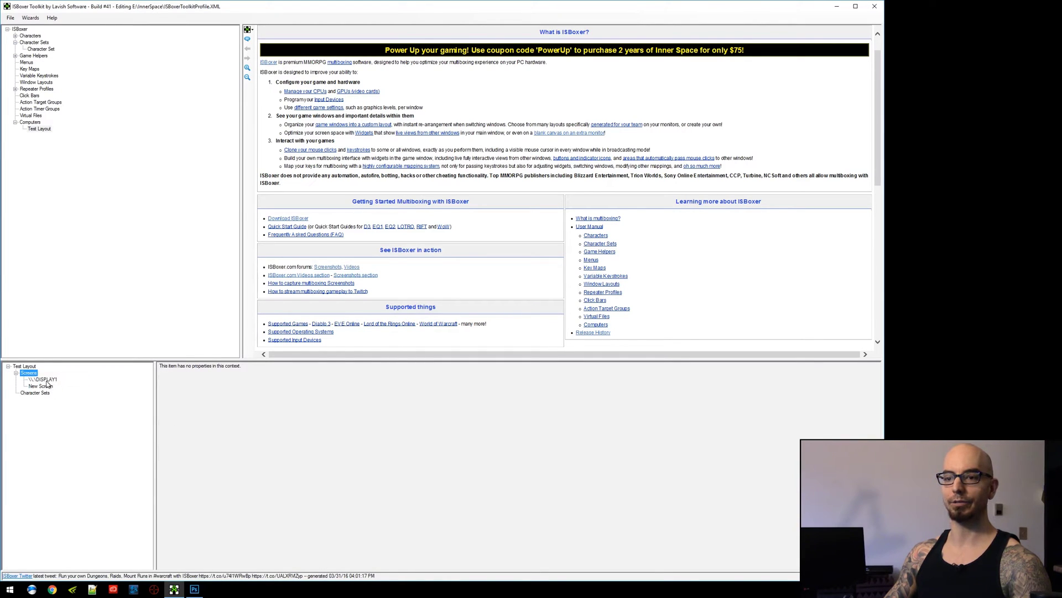
left_click(42, 386)
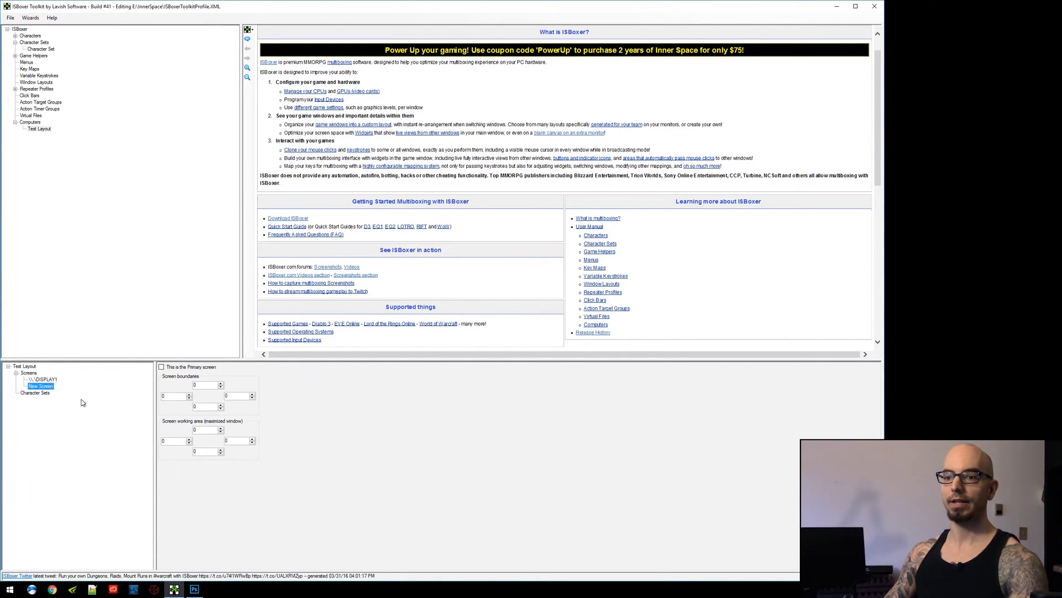
type("2")
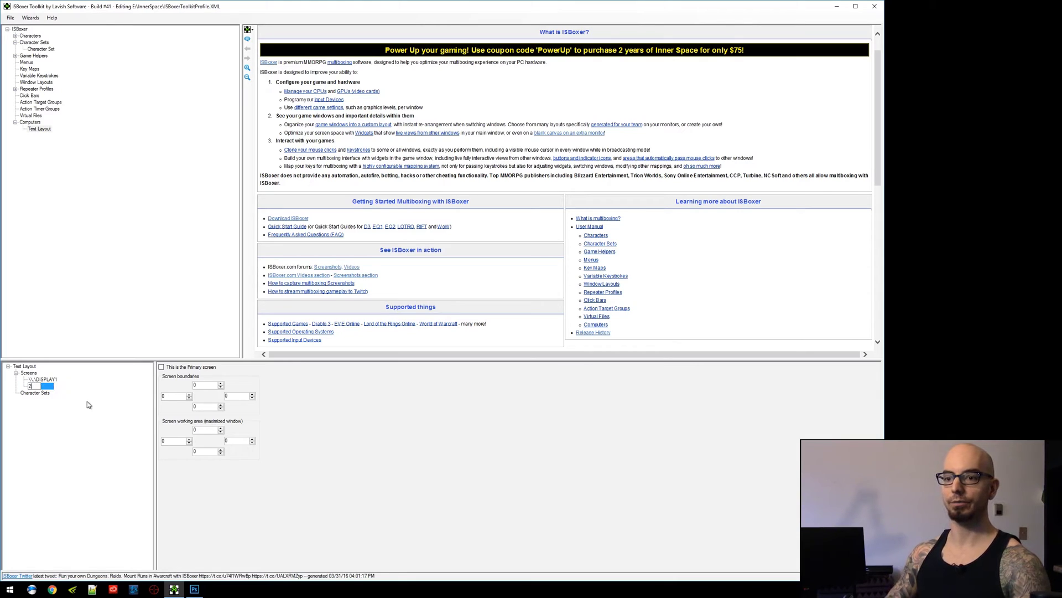
key("Return")
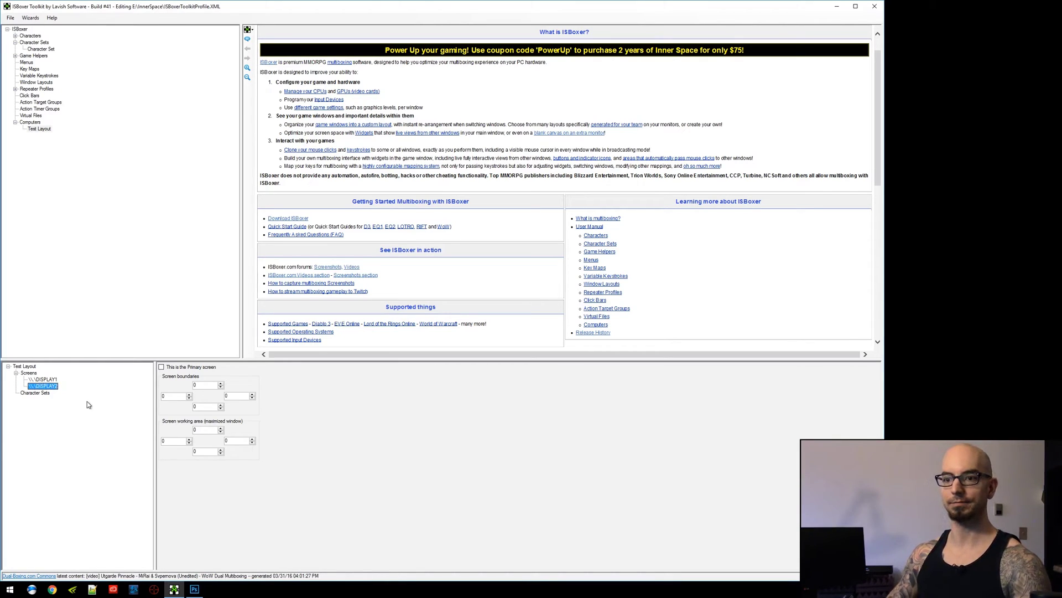
Step: Add another screen to the Test Layout computer and name it \\.\DISPLAY3
right_click(28, 373)
left_click(44, 380)
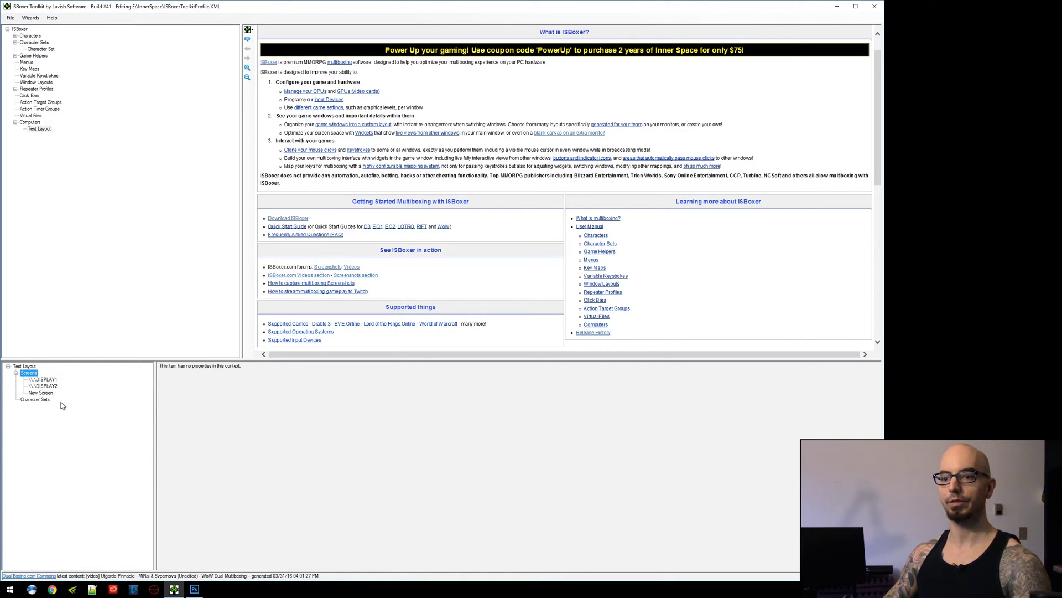
left_click(50, 395)
type("\\.\\DISPLAY3")
key("Return")
Step: Set DISPLAY2's screen boundaries to left 2560, right 2560 and bottom 1440, and its working area to left 2560, right 2560 and bottom 1400
left_click(56, 387)
left_click(49, 393)
left_click(161, 397)
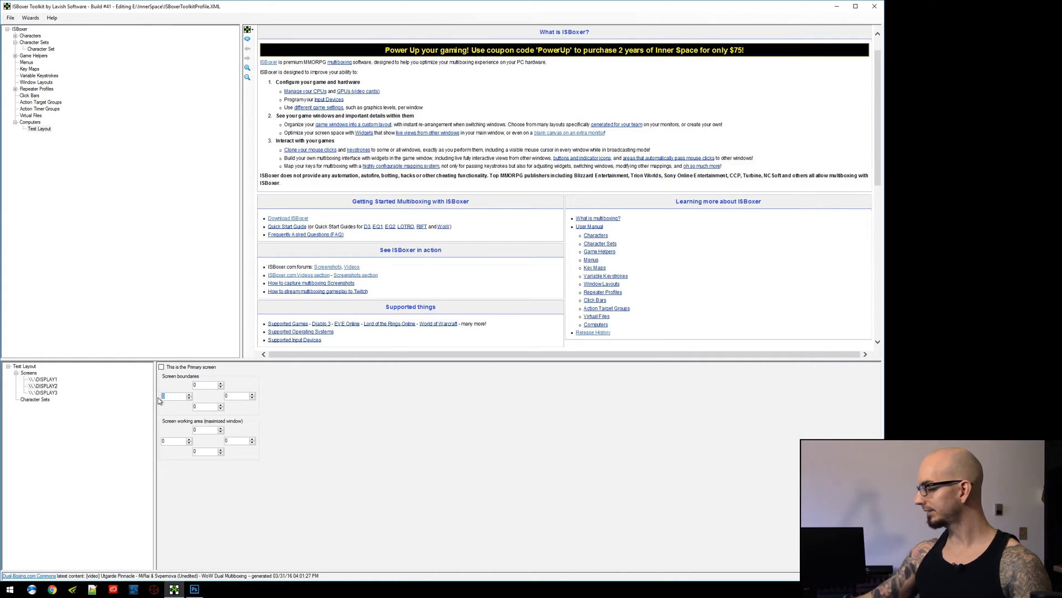
type("2560")
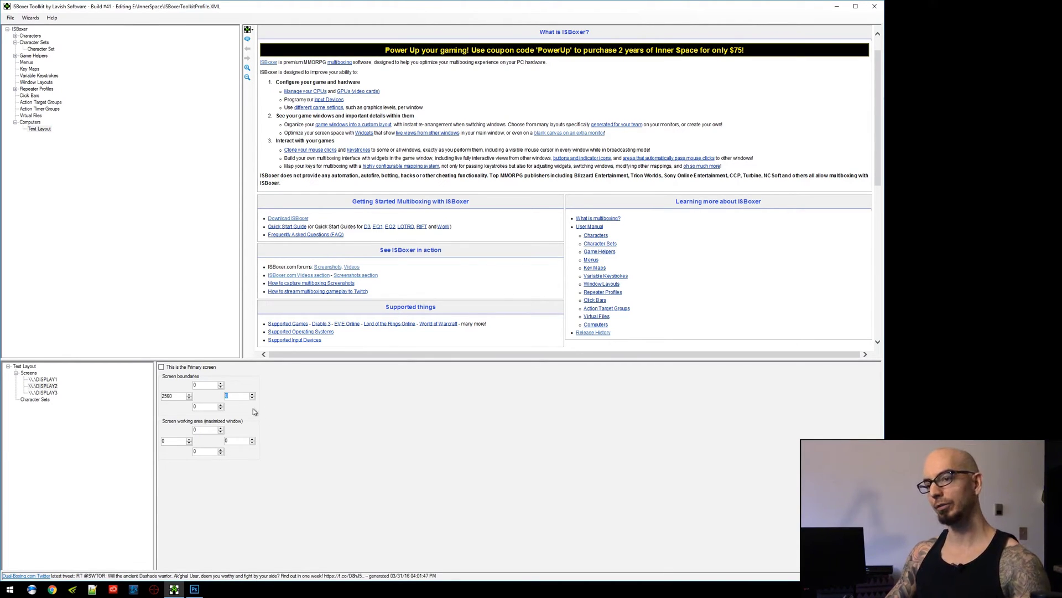
type("2560")
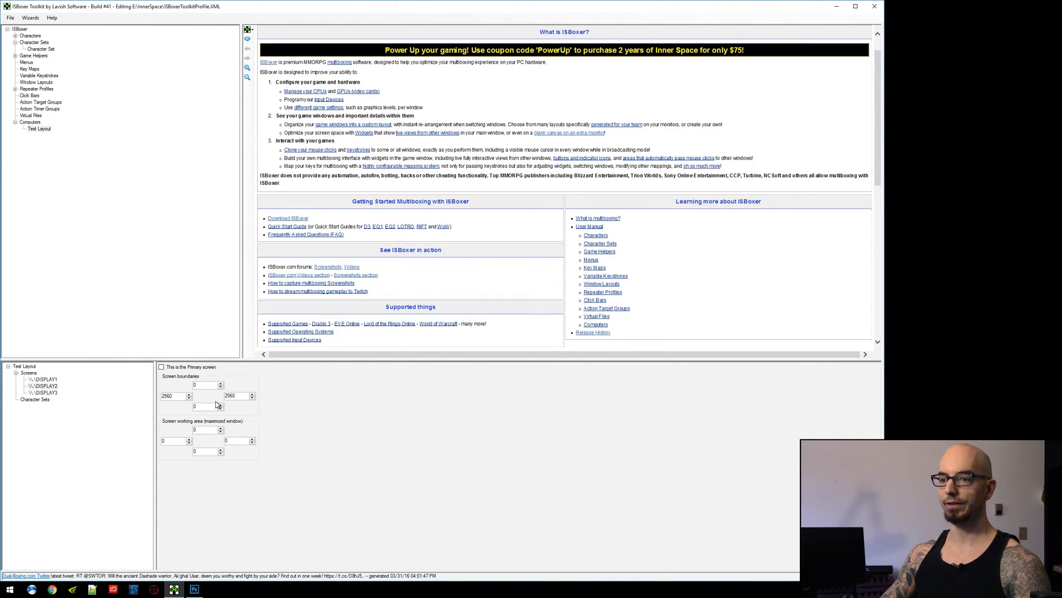
key("Tab")
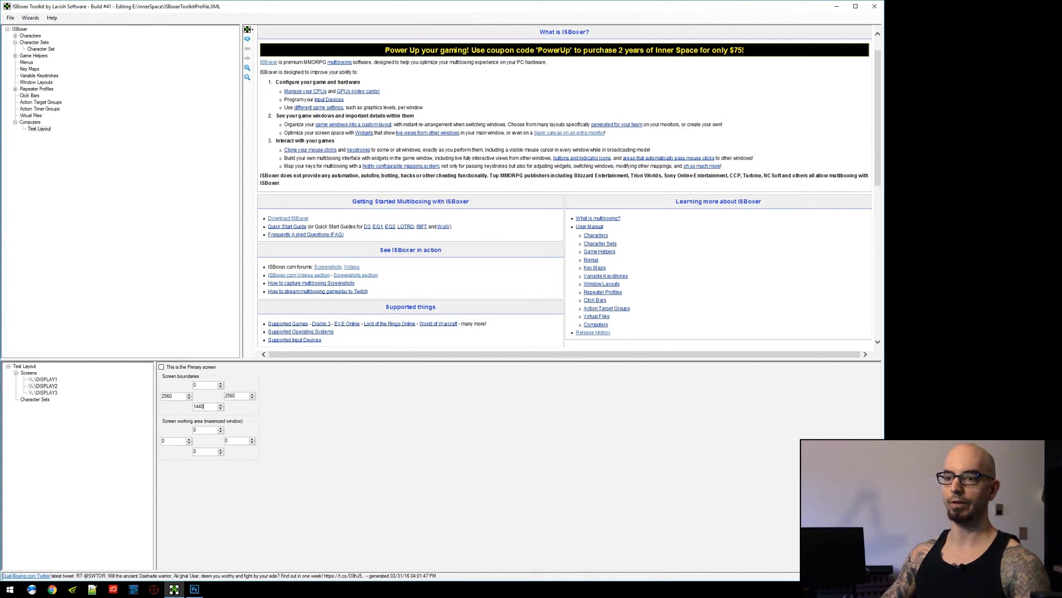
type("2560")
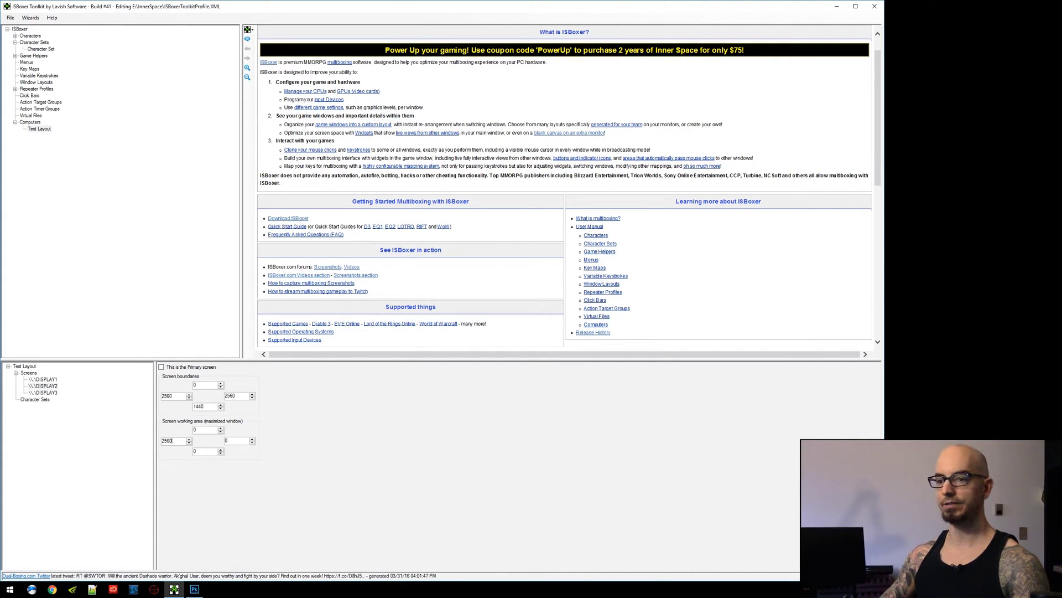
type("2560")
type("1400")
Step: Set DISPLAY3's screen boundaries to left -2560, right 2560 and bottom 1440
left_click(44, 393)
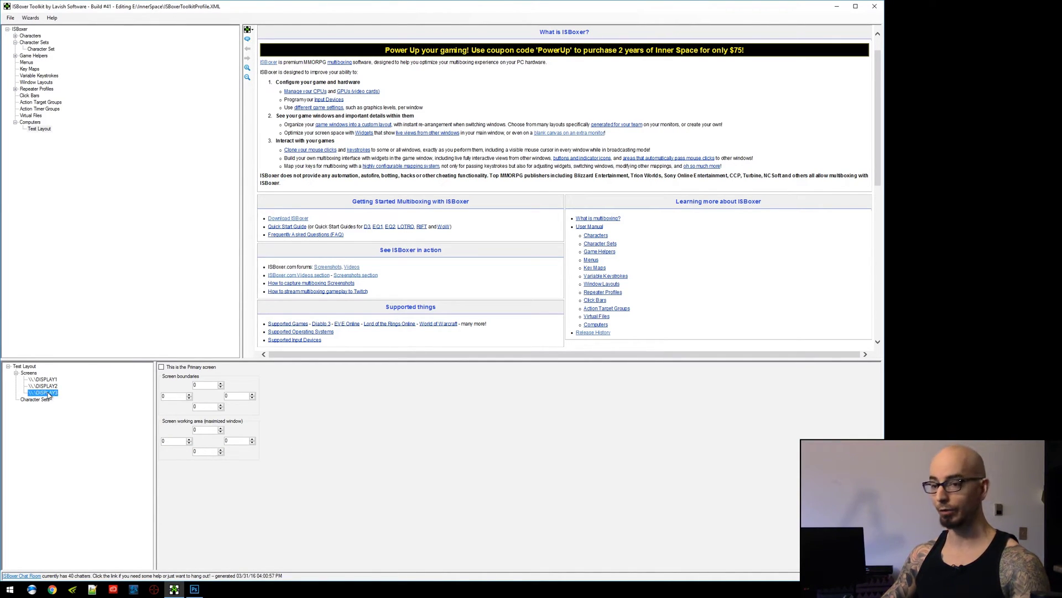
left_click(170, 396)
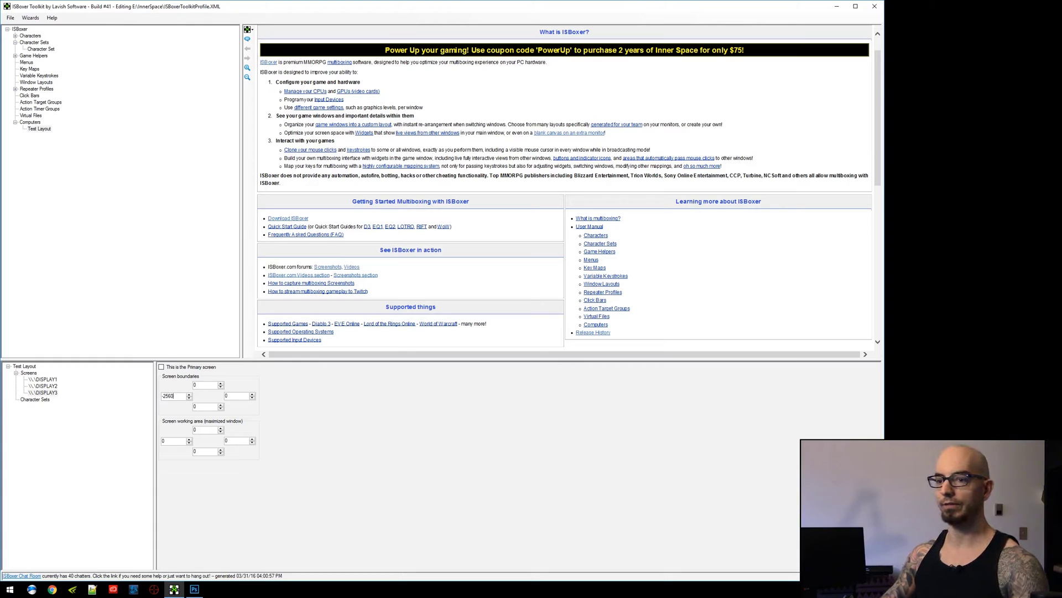
left_click(239, 396)
type("2")
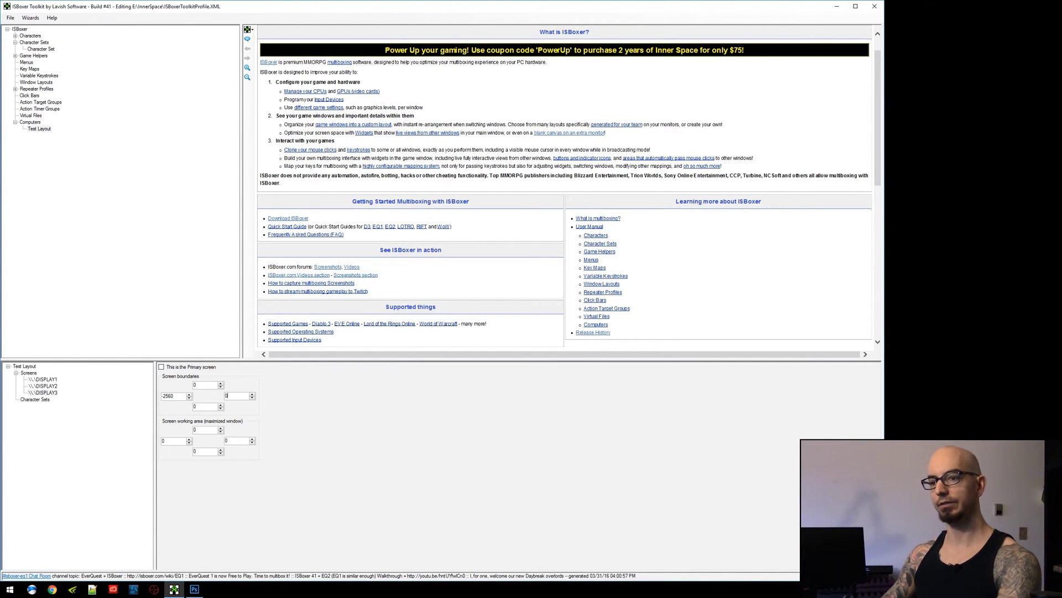
type("56")
type("1440")
Step: Set DISPLAY3's working area to left -2560, right 2560 and bottom 1400
double_click(173, 440)
type("-2560")
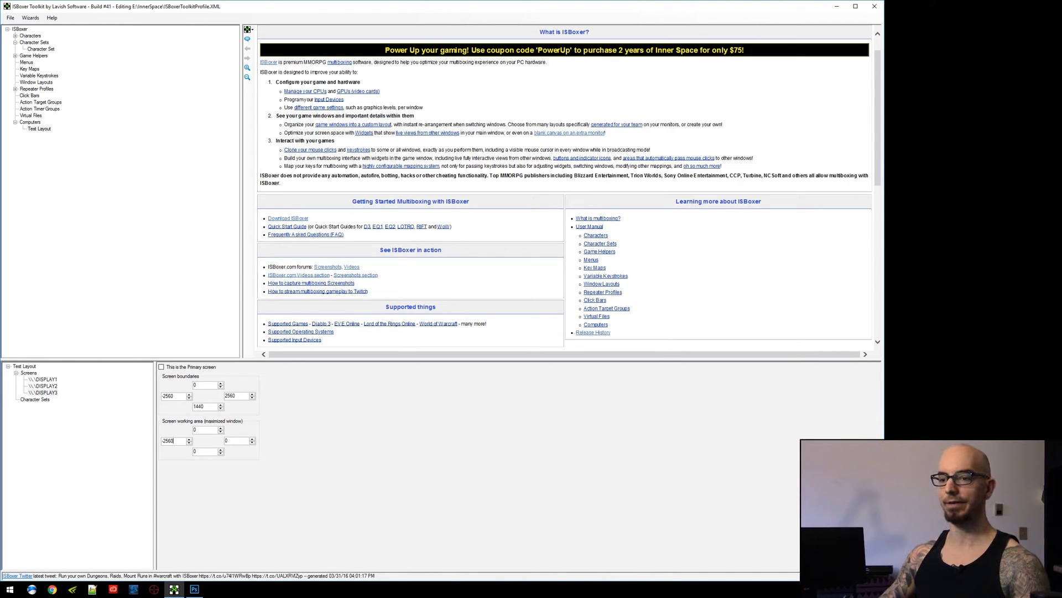
double_click(244, 440)
type("256")
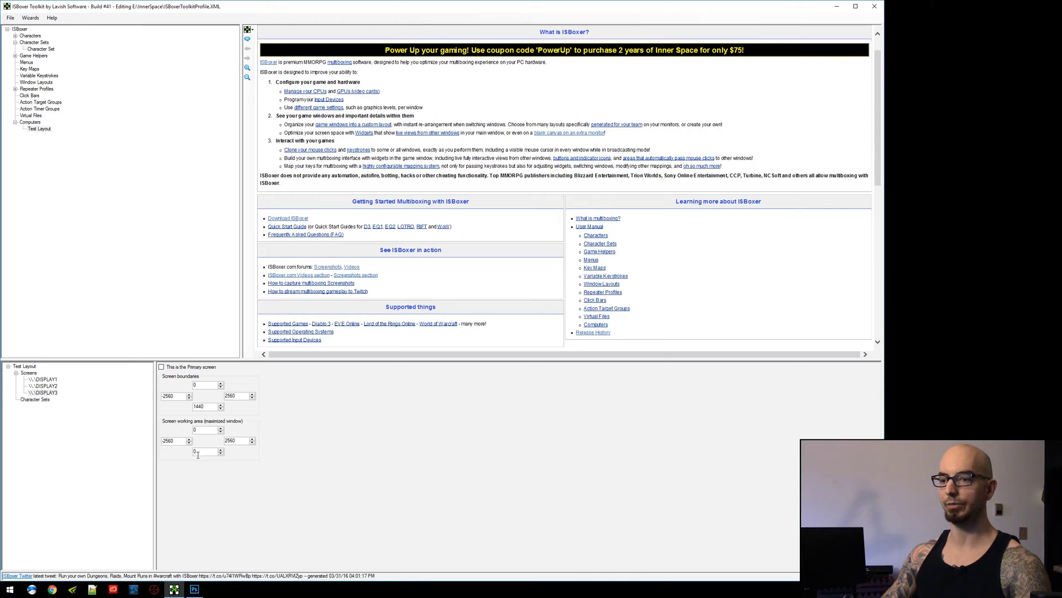
double_click(198, 453)
type("14")
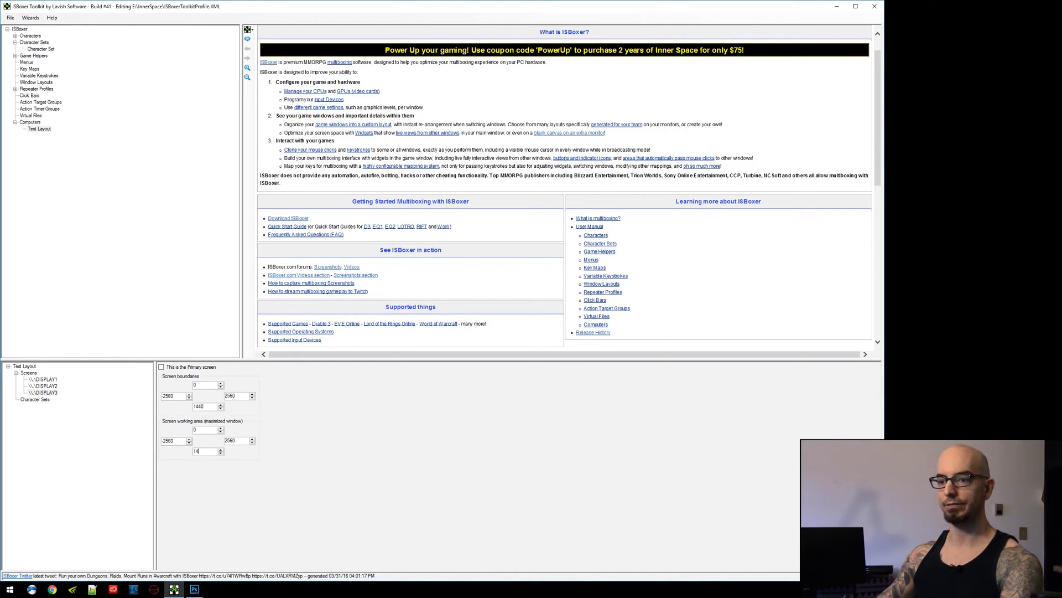
type("400")
Step: Review the boundaries and working areas of the three screens in the Test Layout computer
left_click(52, 380)
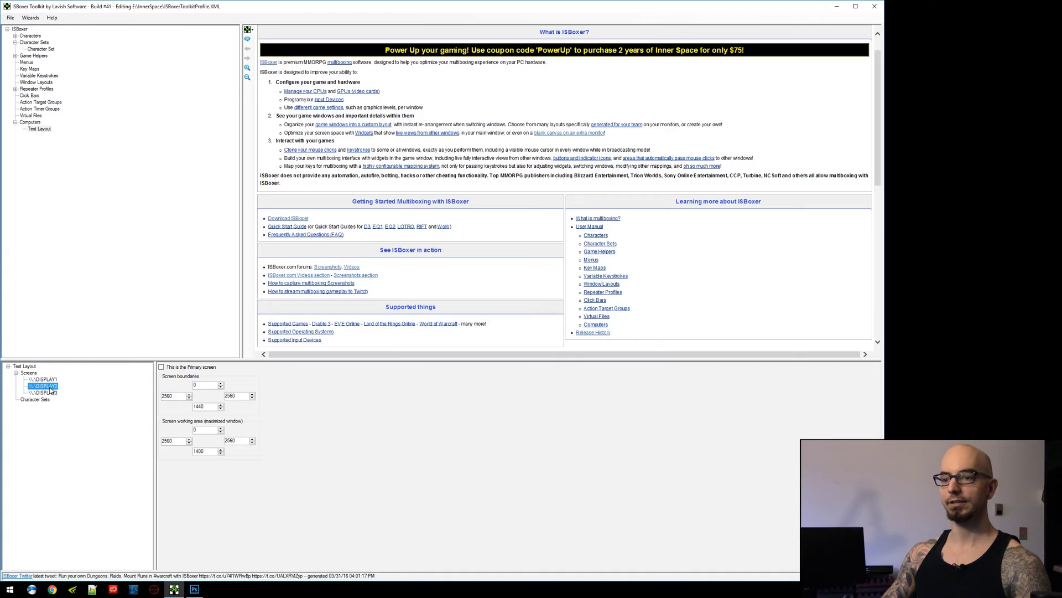
left_click(52, 386)
left_click(50, 398)
left_click(52, 392)
left_click(53, 386)
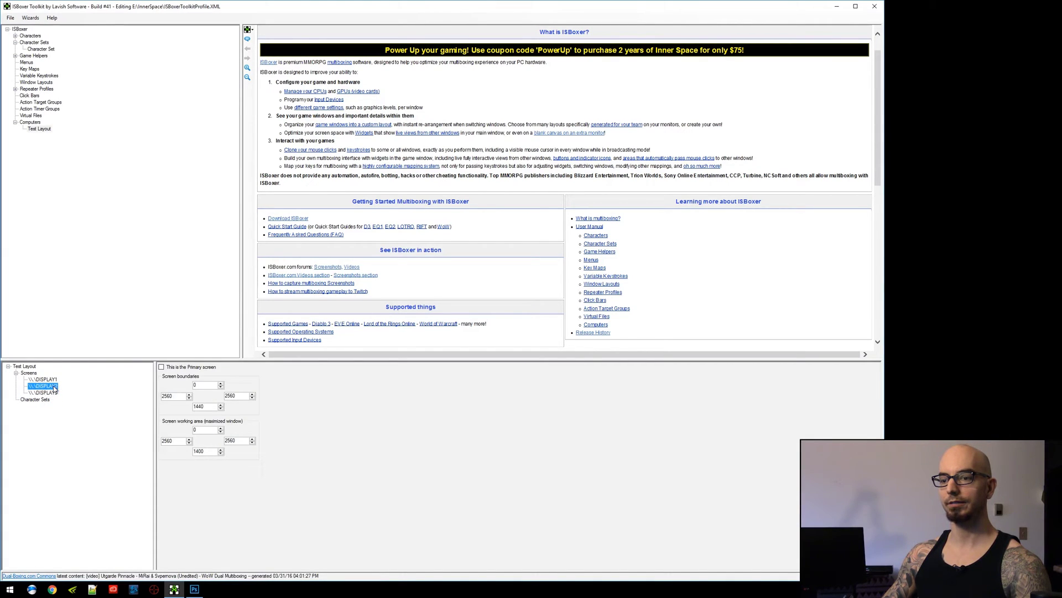
Step: Assign the Test Layout computer to the character set
left_click(43, 49)
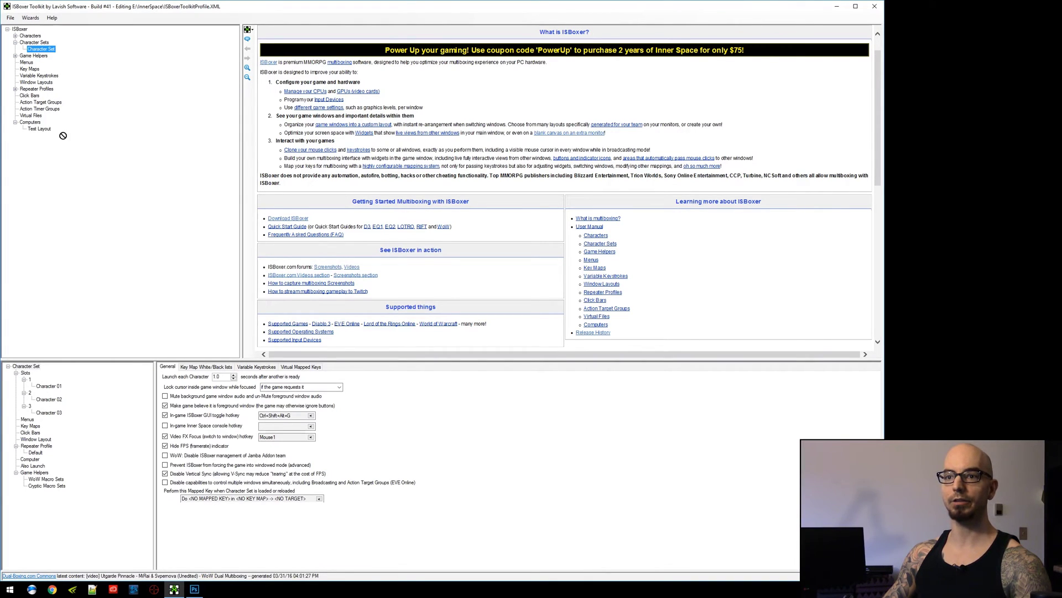
left_click_drag(72, 447, 31, 459)
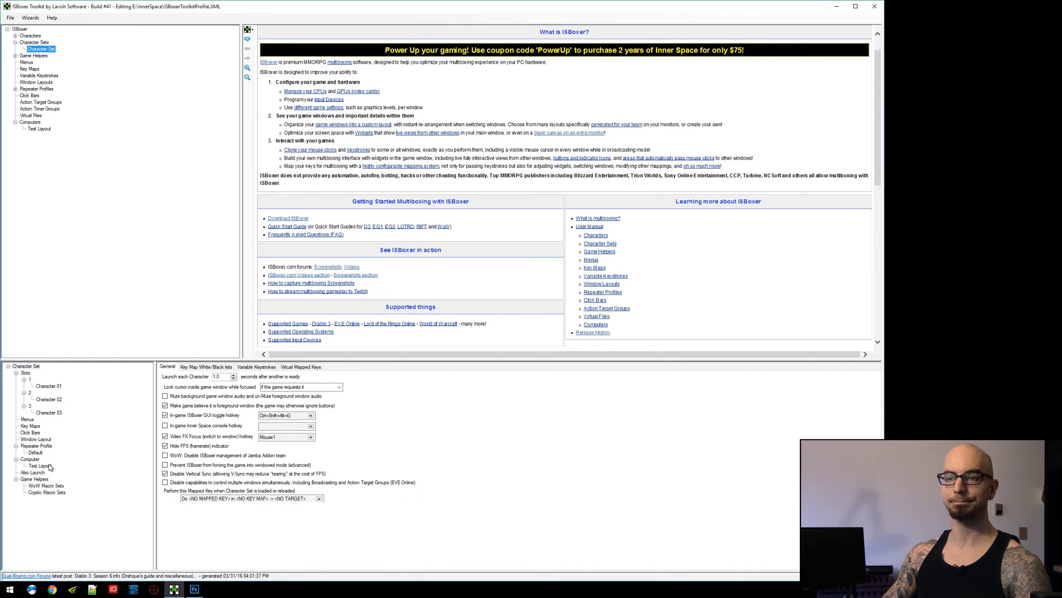
Step: Open the Window Layout Wizard for the character set and enlarge its window to inspect the monitor preview
right_click(46, 51)
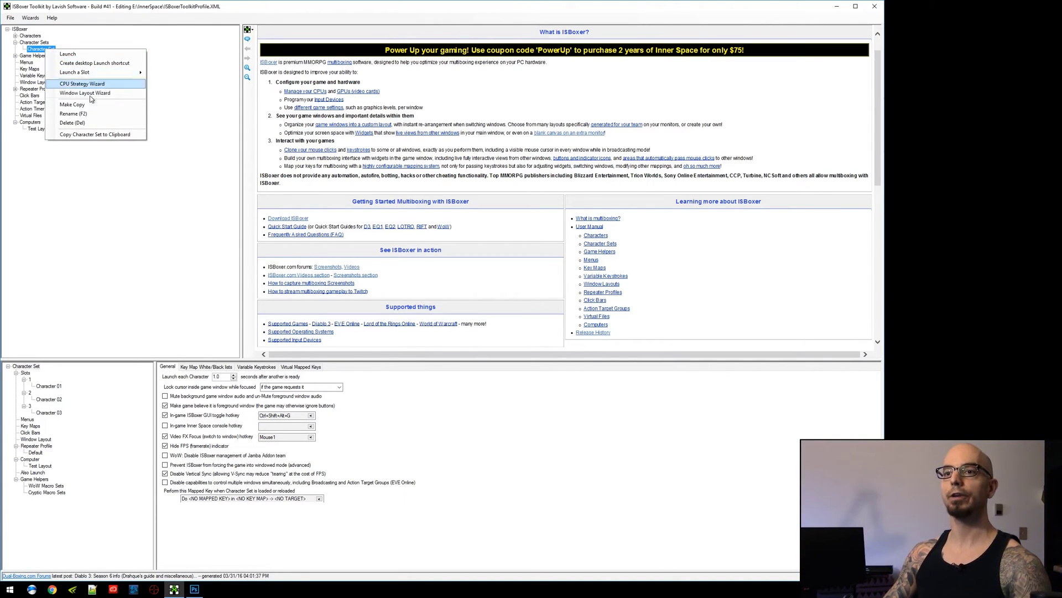
left_click(72, 95)
left_click_drag(410, 183, 156, 46)
left_click_drag(327, 261, 818, 541)
left_click_drag(481, 44, 440, 26)
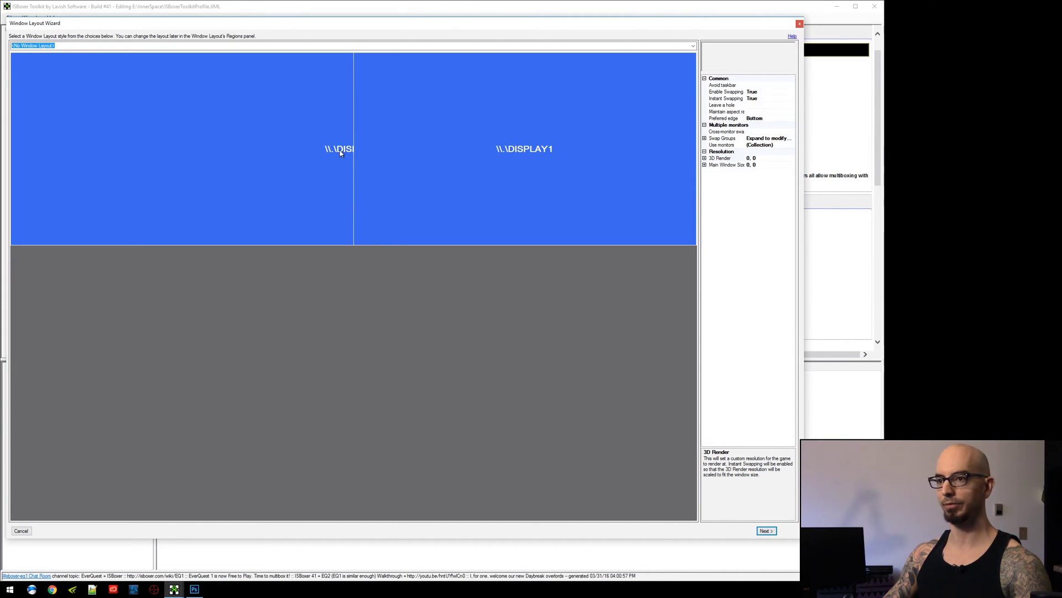
Step: Open the wizard's Use monitors collection in an enlarged editor and expand DISPLAY1's bounds for inspection
left_click(789, 145)
left_click(792, 145)
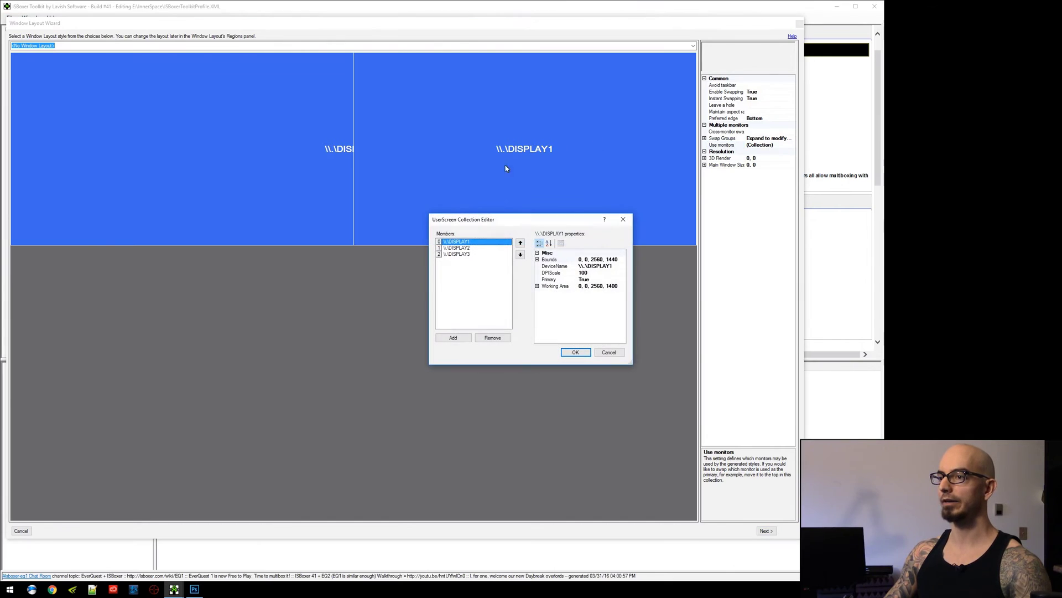
left_click_drag(508, 221, 280, 89)
left_click_drag(402, 230, 608, 366)
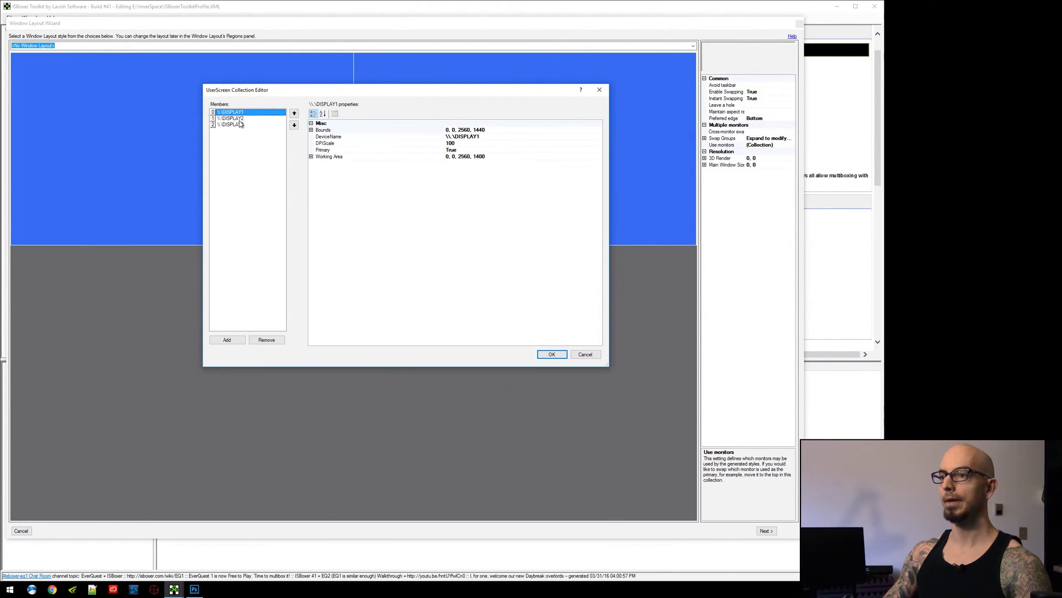
left_click(315, 130)
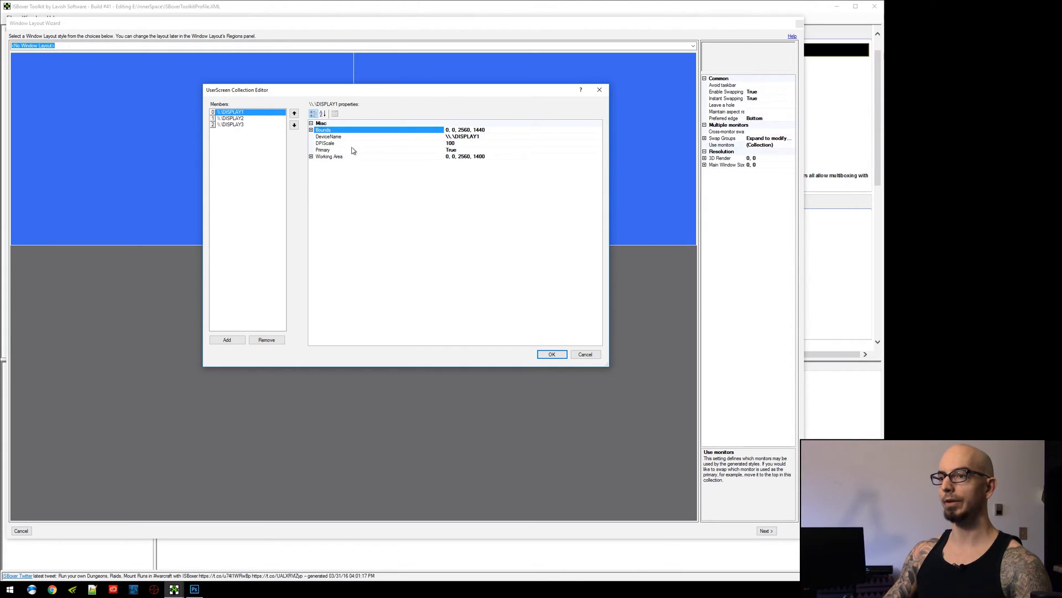
left_click(311, 130)
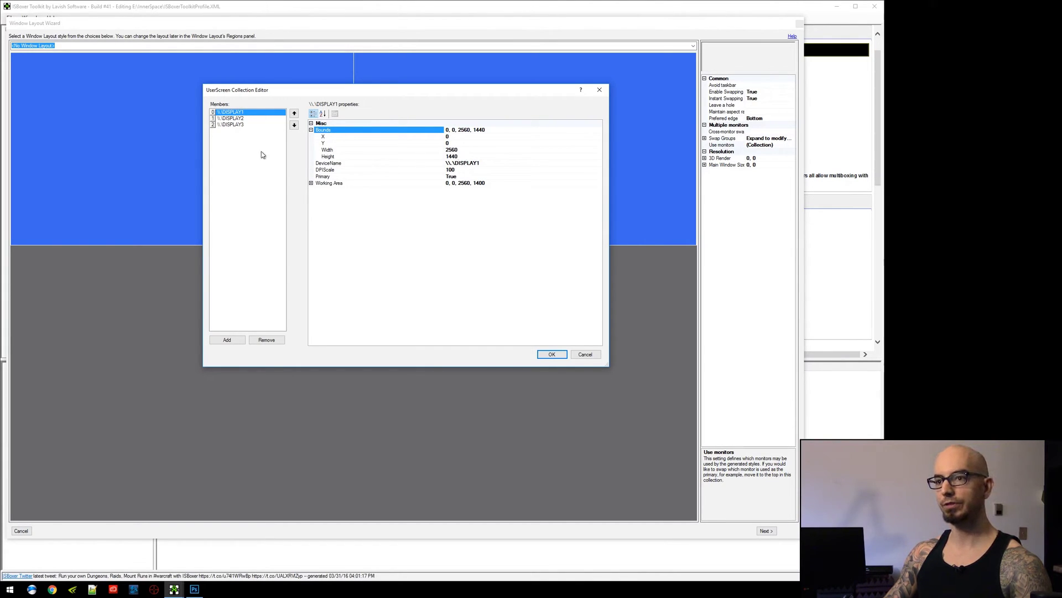
Step: Check the bounds and widths of DISPLAY2 and DISPLAY3, and cancel out of the collection editor and the wizard
left_click(234, 117)
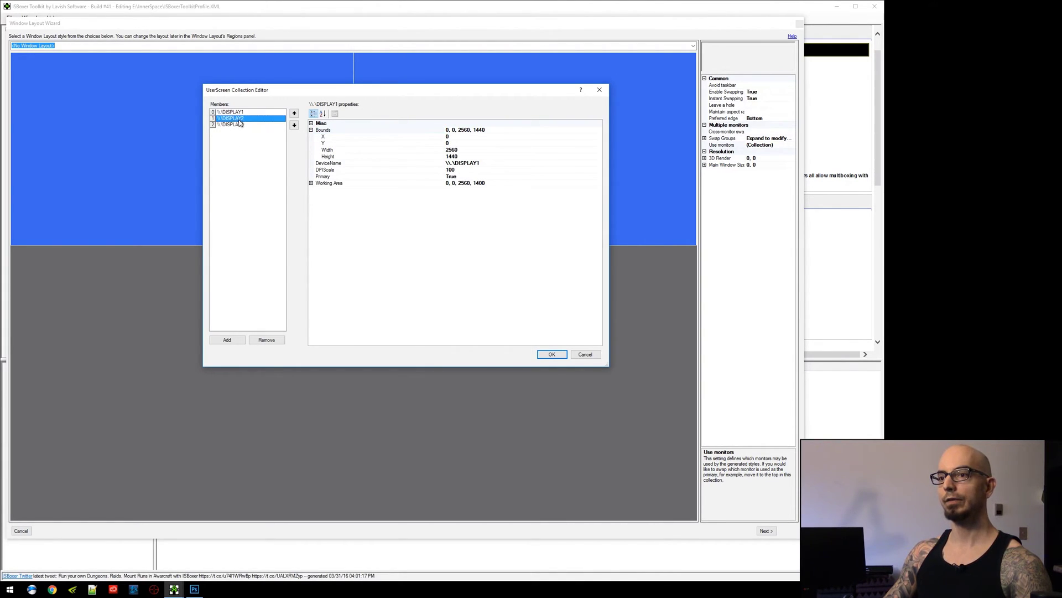
left_click(311, 130)
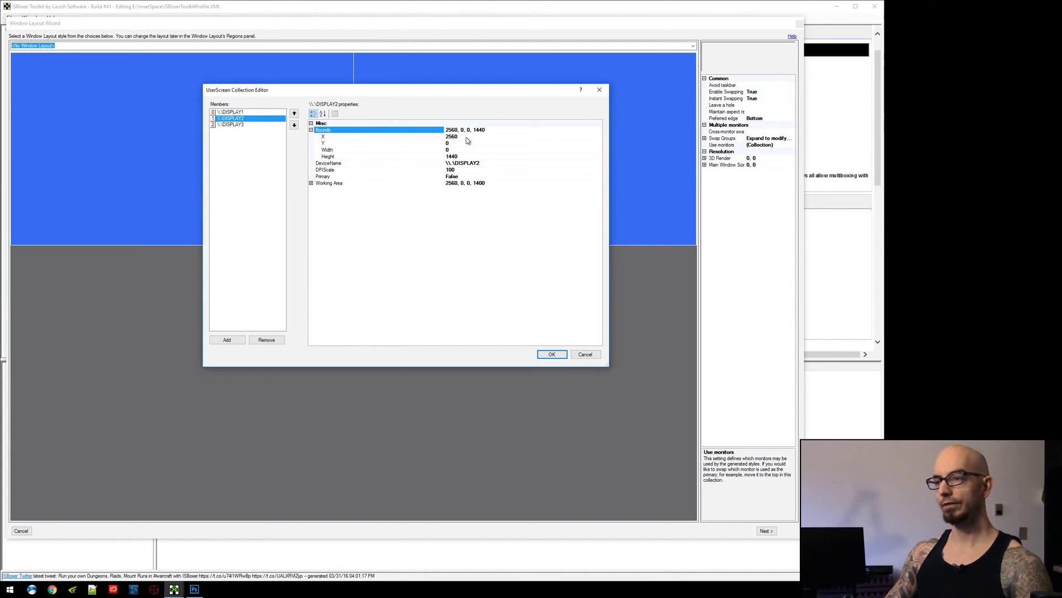
left_click(455, 149)
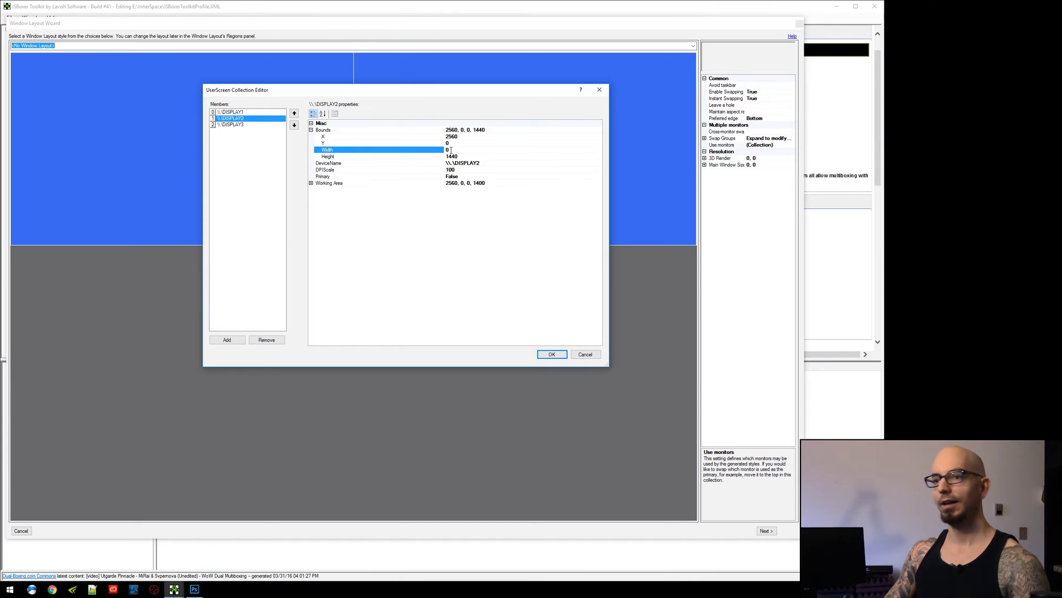
left_click(247, 125)
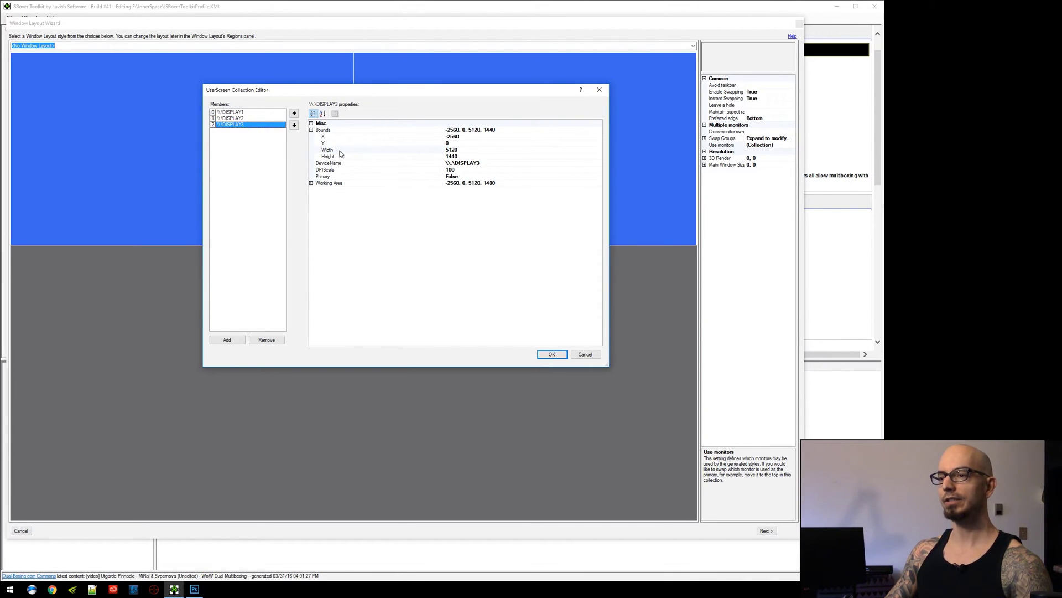
left_click(471, 151)
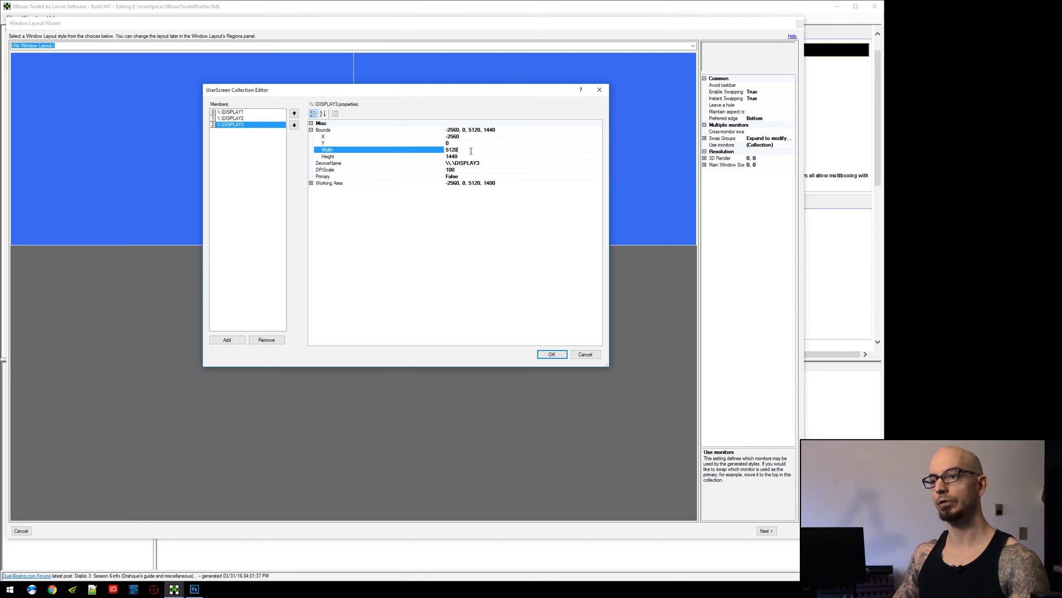
left_click(584, 354)
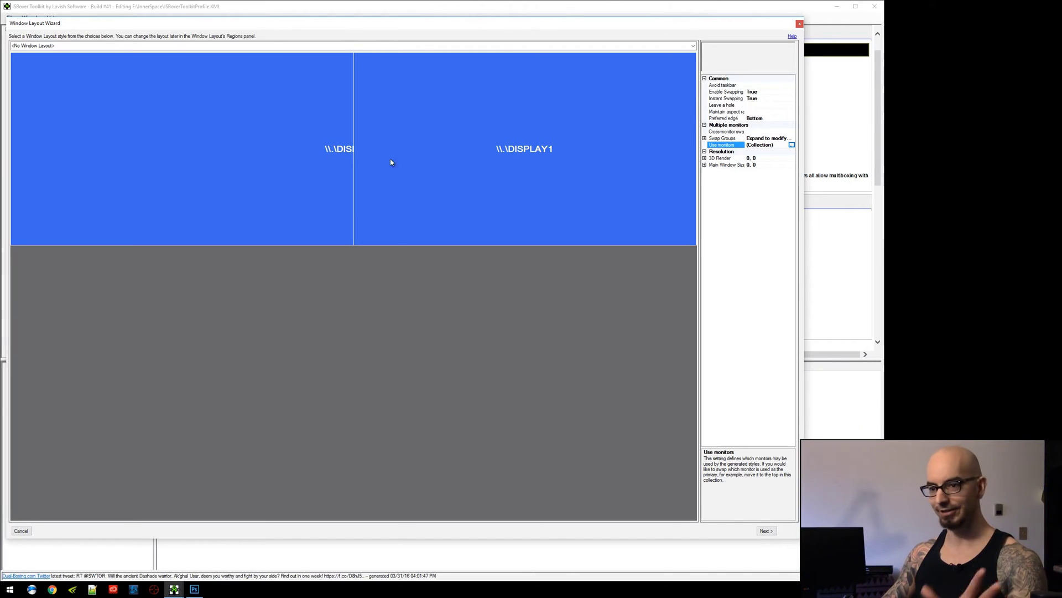
left_click(22, 530)
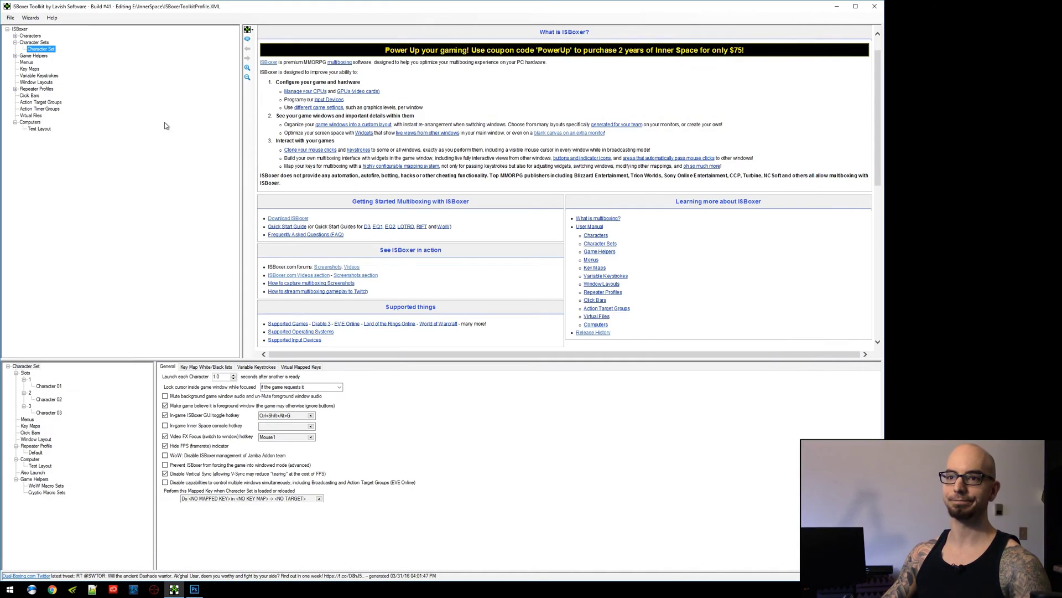
Step: Review DISPLAY1's left, top, right and bottom screen boundaries in the Test Layout computer
left_click(38, 129)
left_click(48, 386)
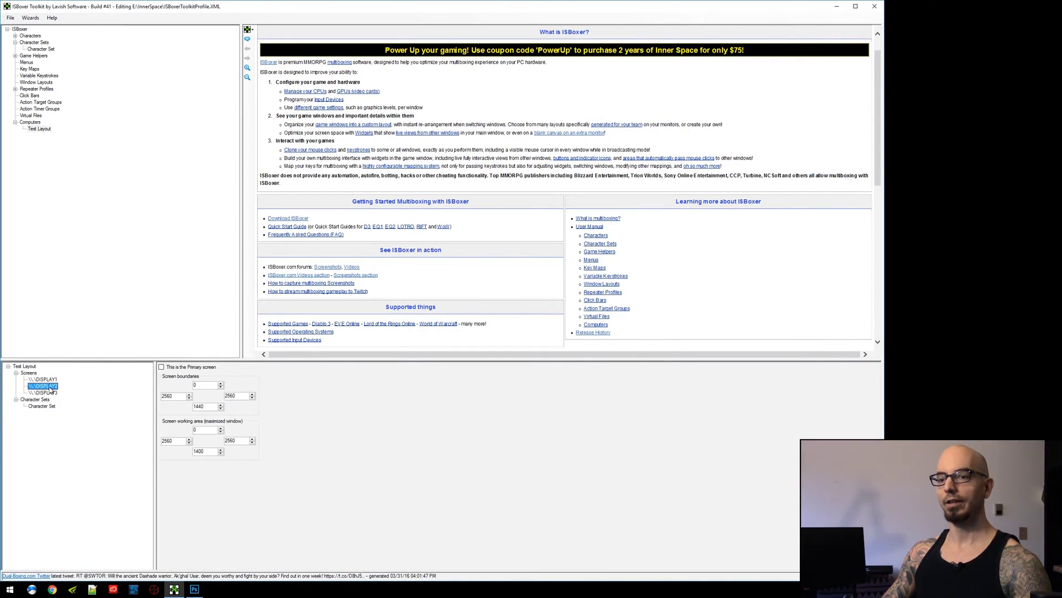
left_click(49, 380)
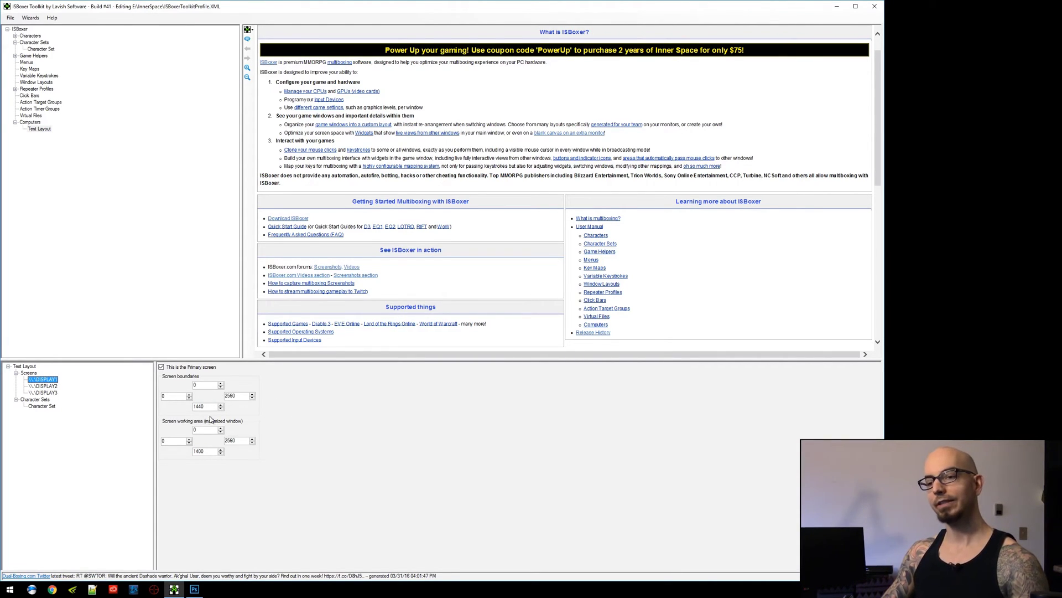
double_click(173, 396)
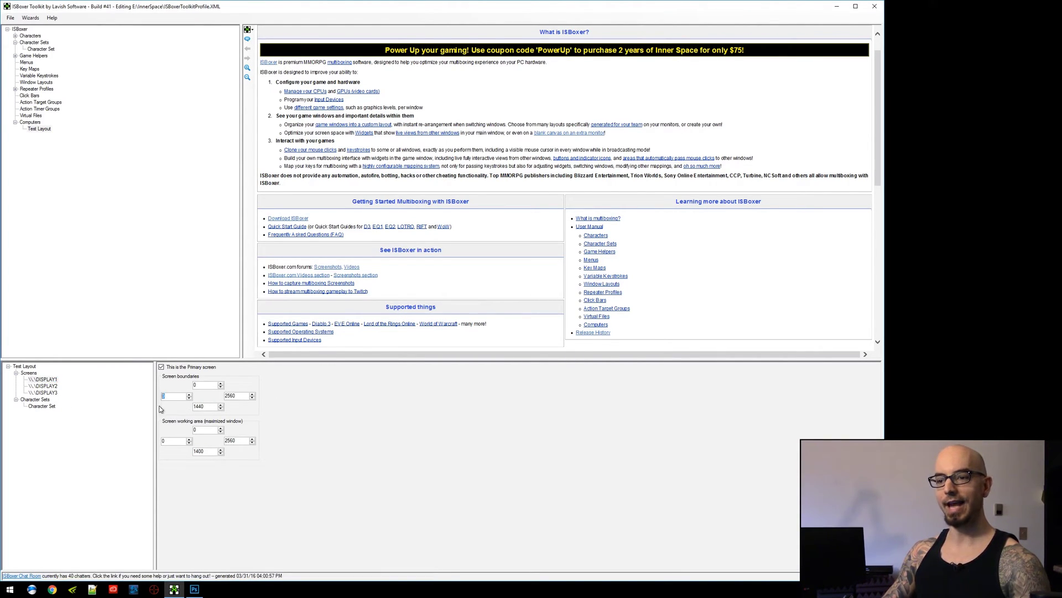
double_click(241, 397)
double_click(208, 407)
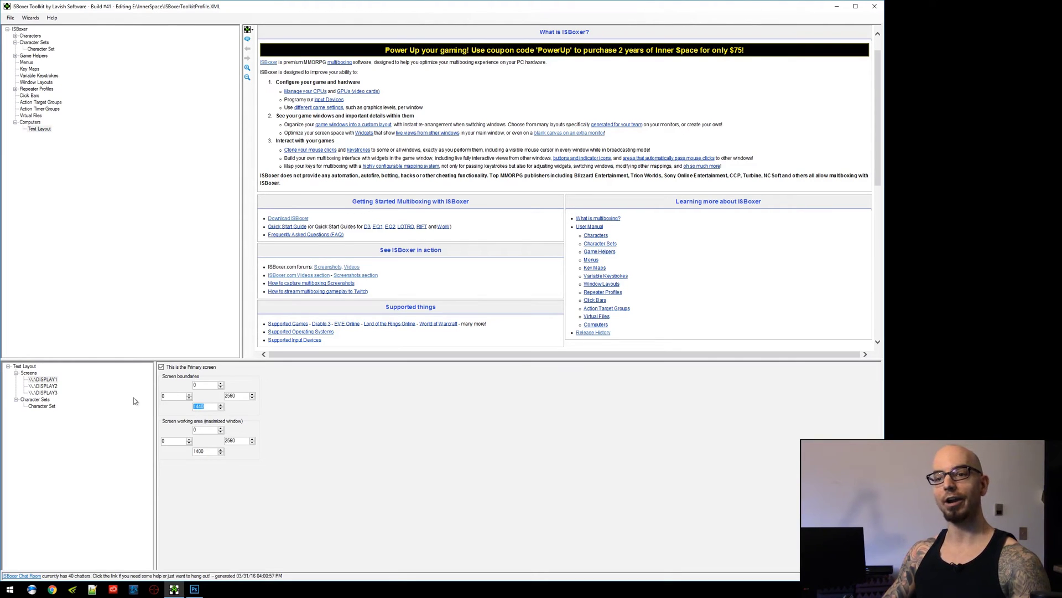
left_click(43, 380)
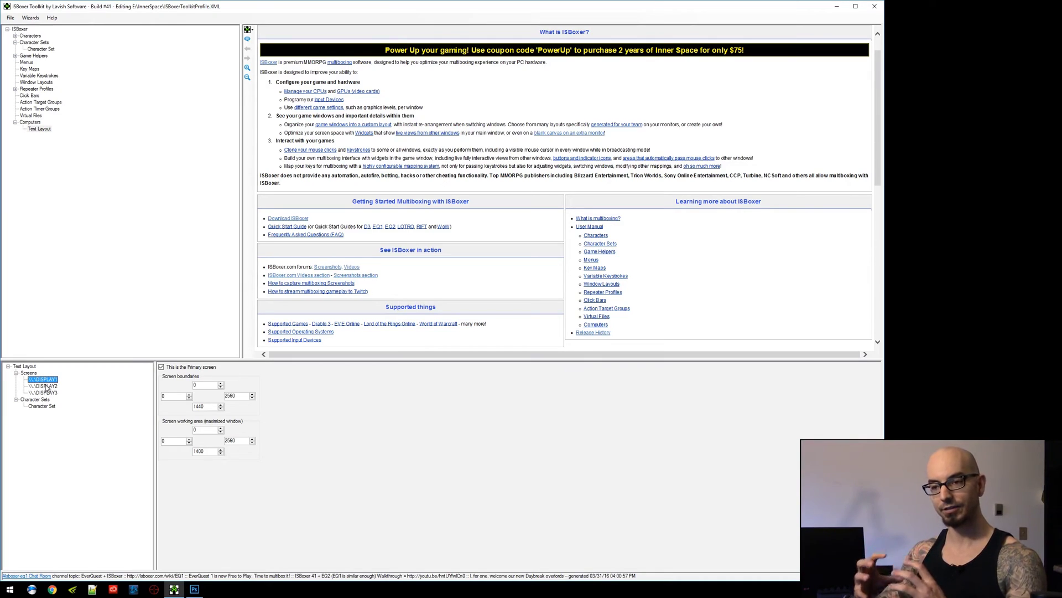
left_click(174, 397)
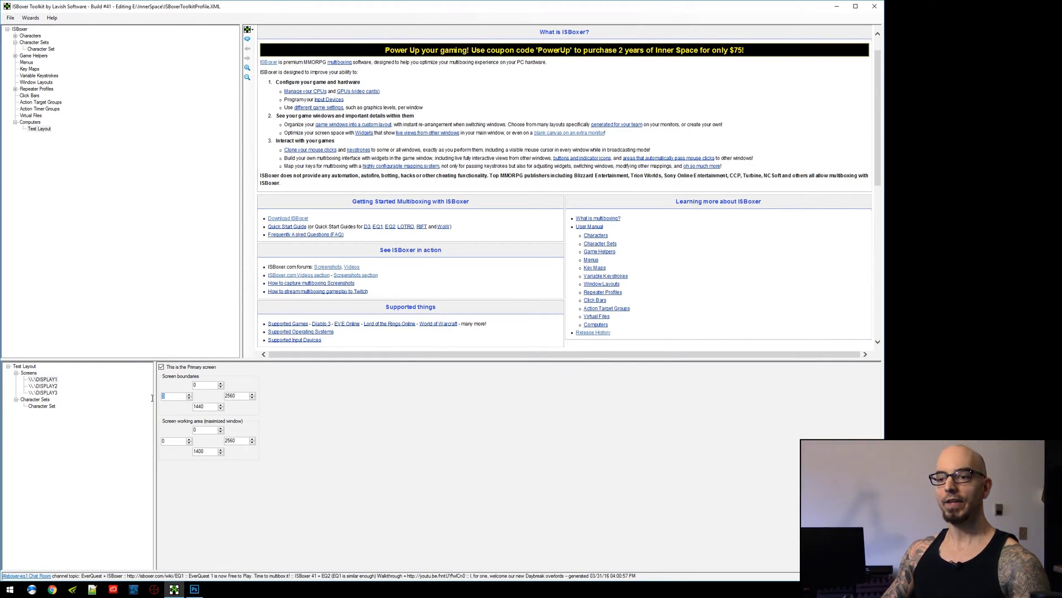
left_click(196, 385)
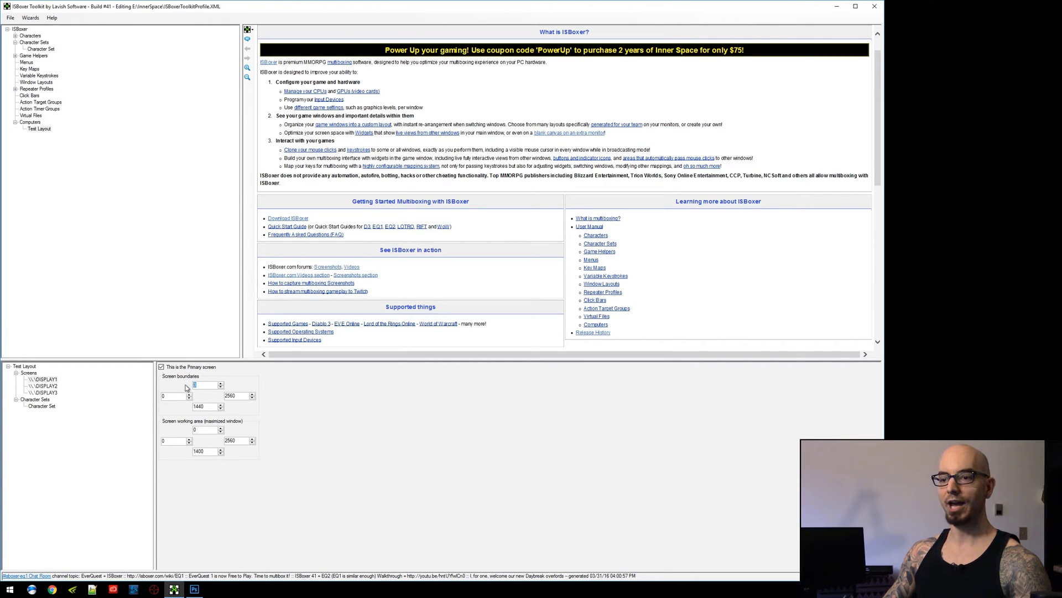
left_click(227, 396)
left_click(194, 406)
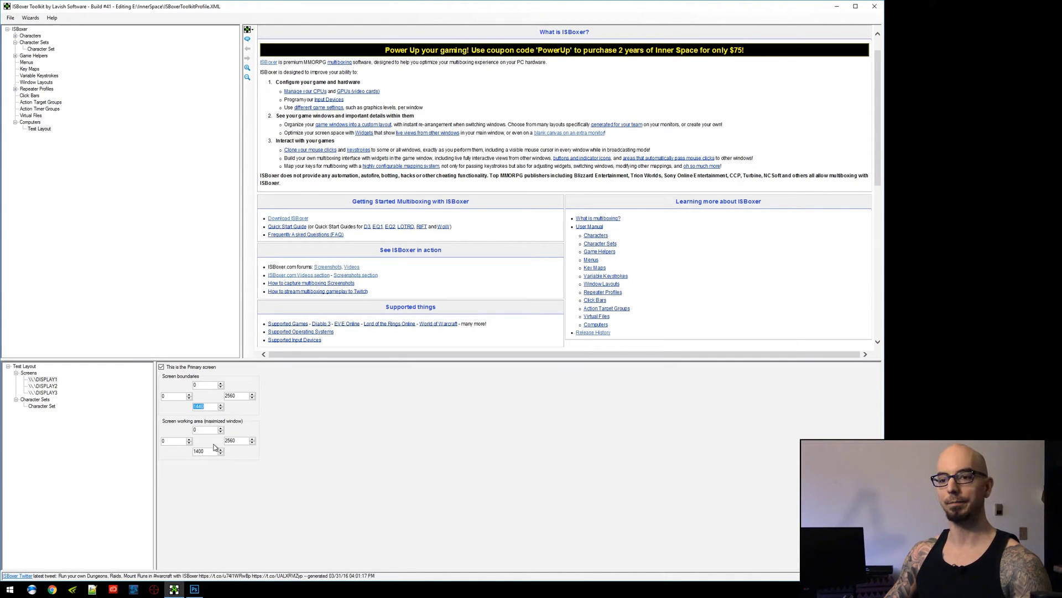
Step: Examine DISPLAY2's screen boundaries in the Test Layout computer, comparing its left and right edges
left_click(48, 385)
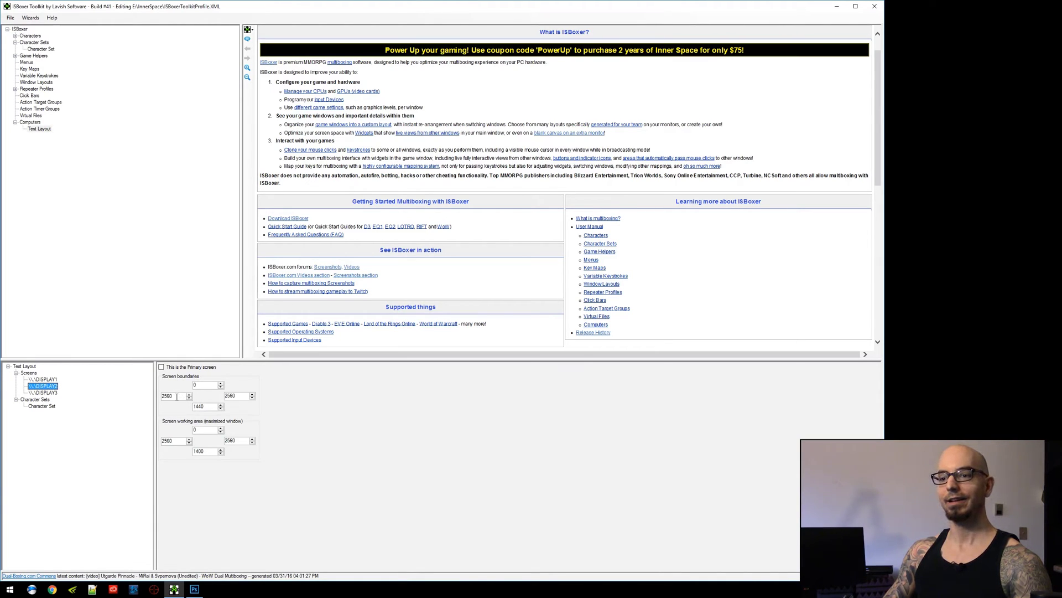
double_click(173, 397)
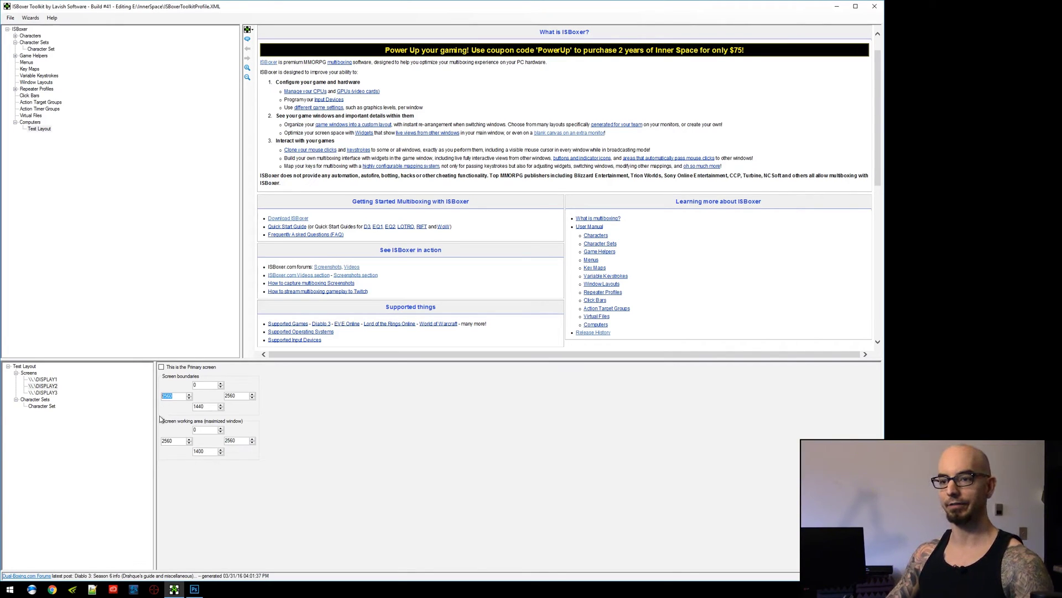
left_click(166, 397)
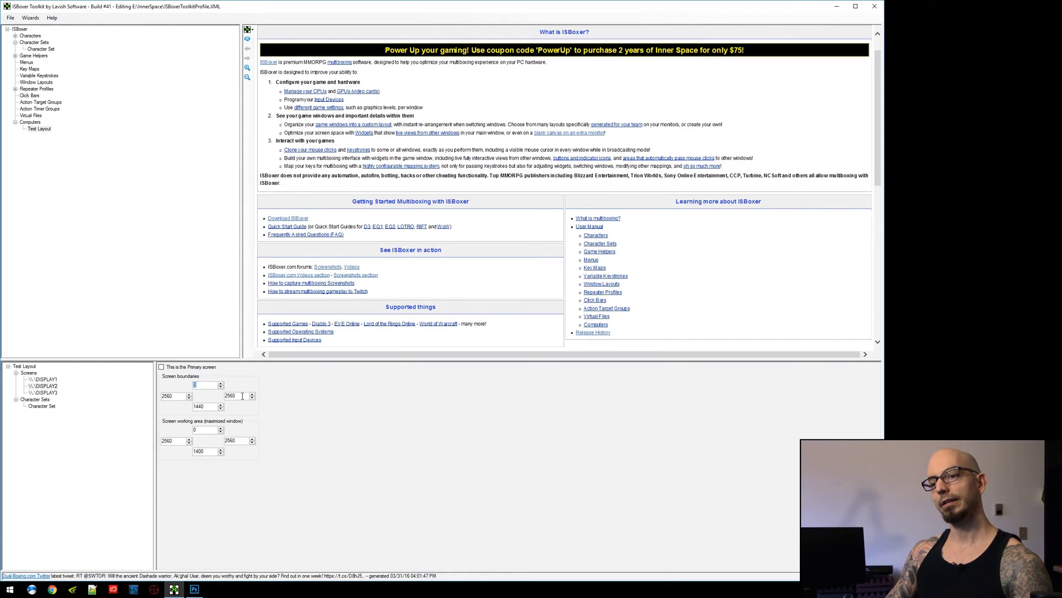
double_click(177, 397)
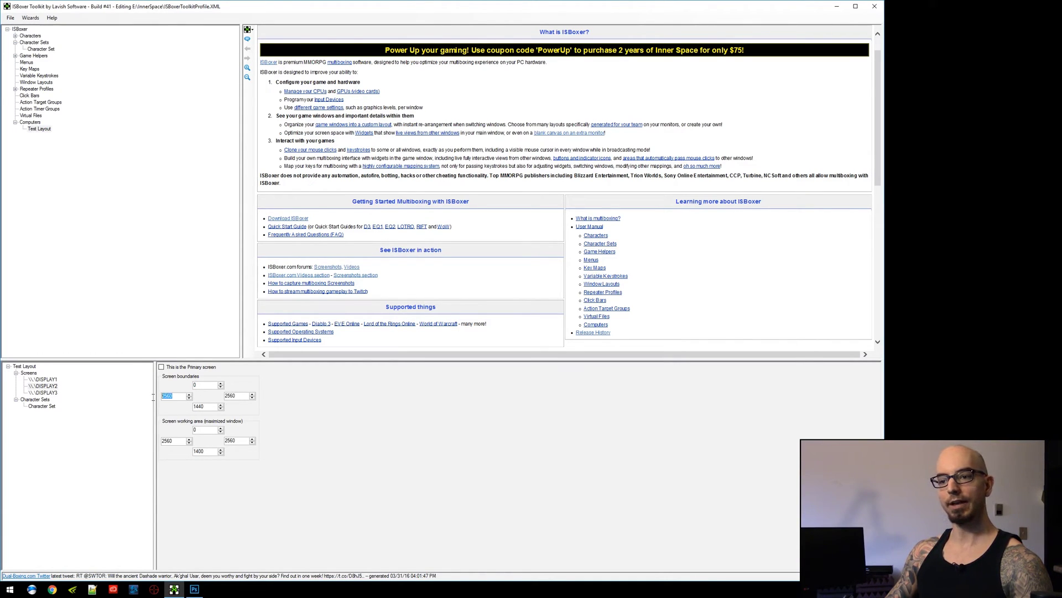
double_click(232, 395)
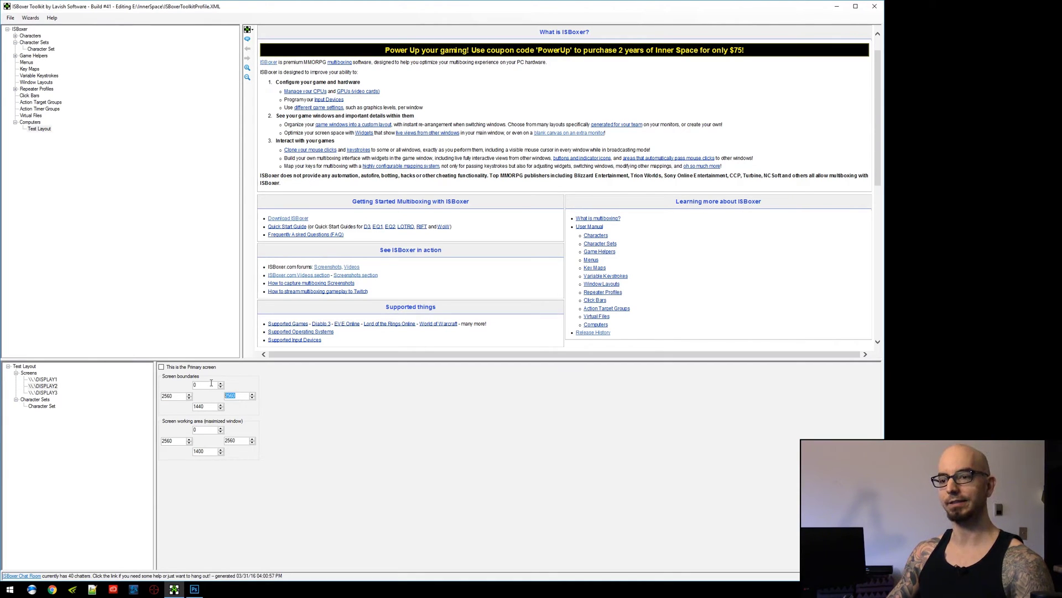
double_click(194, 385)
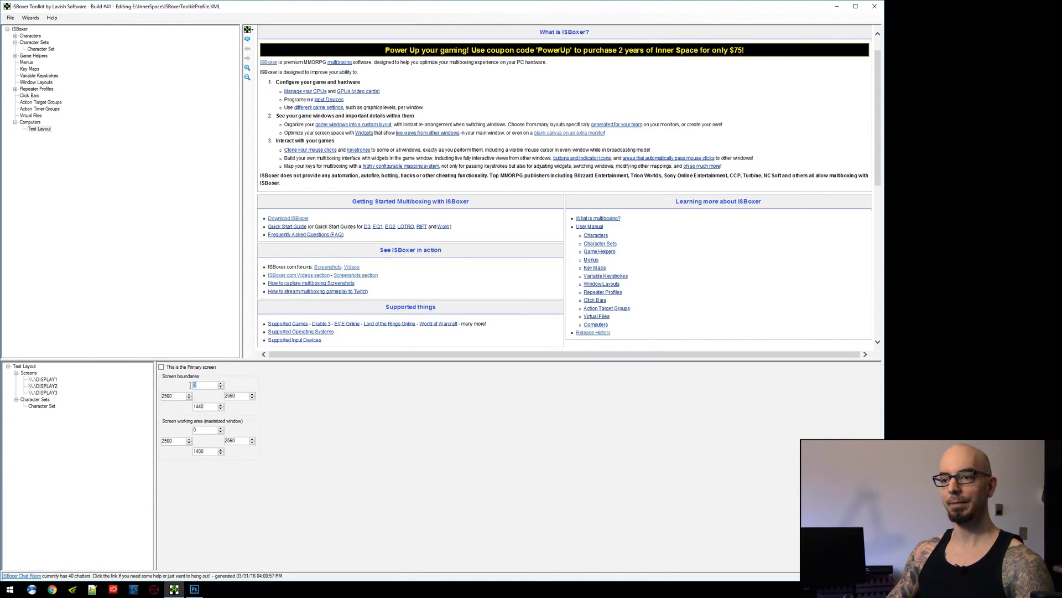
double_click(241, 395)
double_click(208, 407)
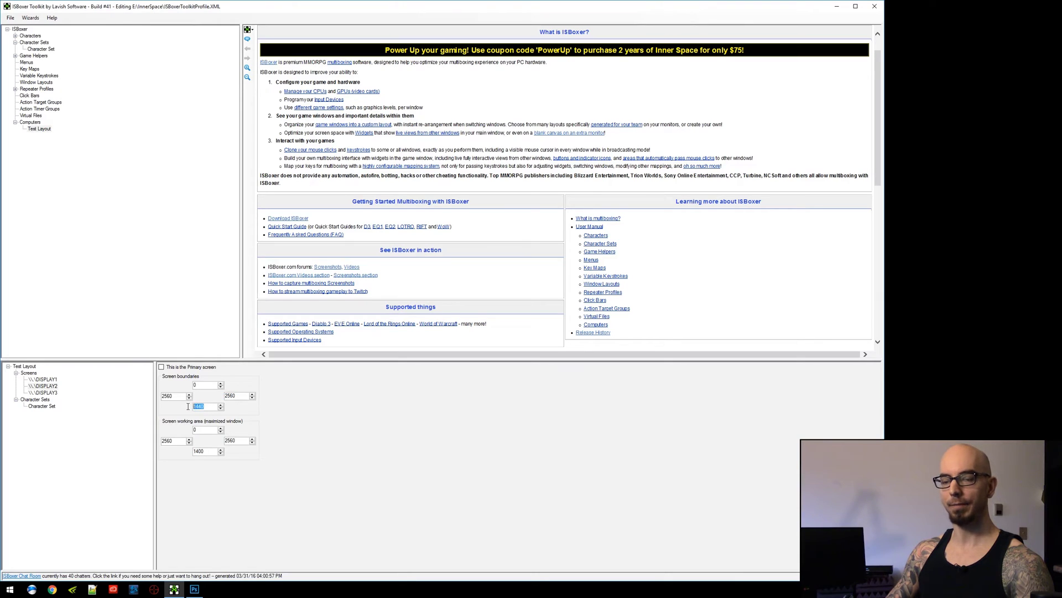
left_click(240, 396)
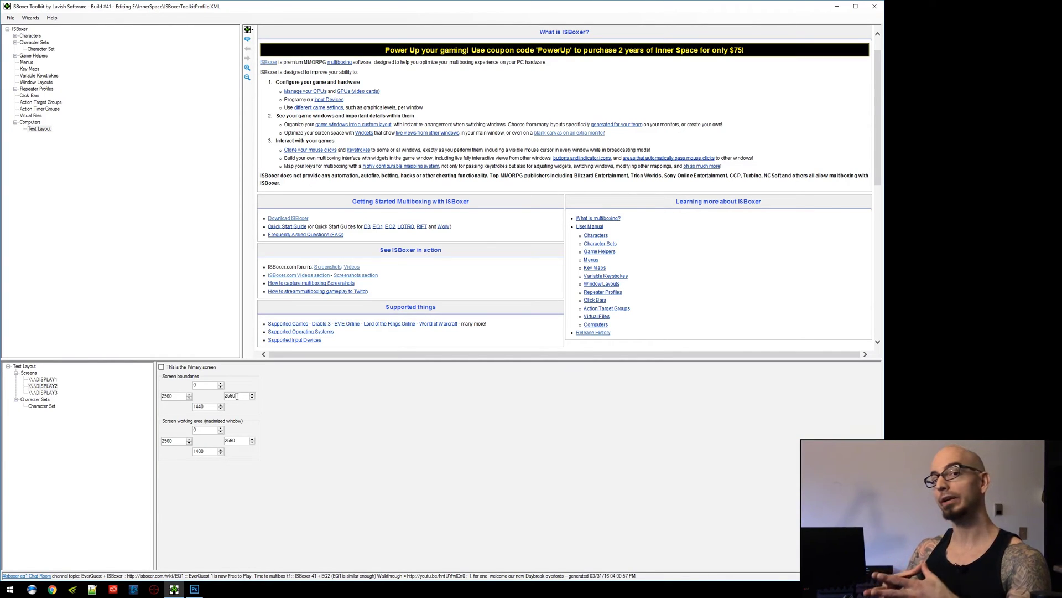
double_click(167, 395)
double_click(241, 395)
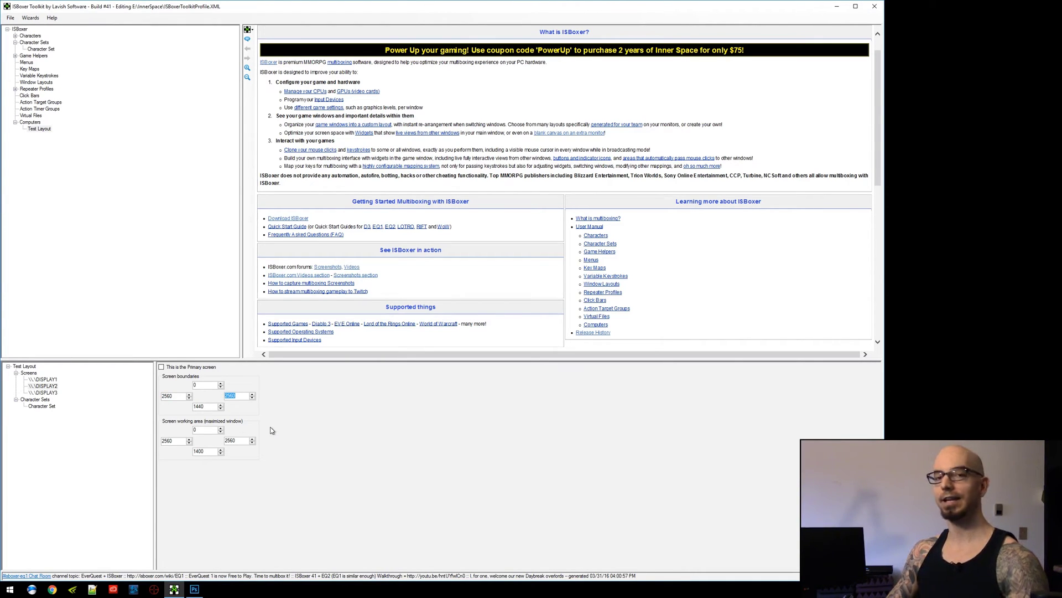
double_click(169, 396)
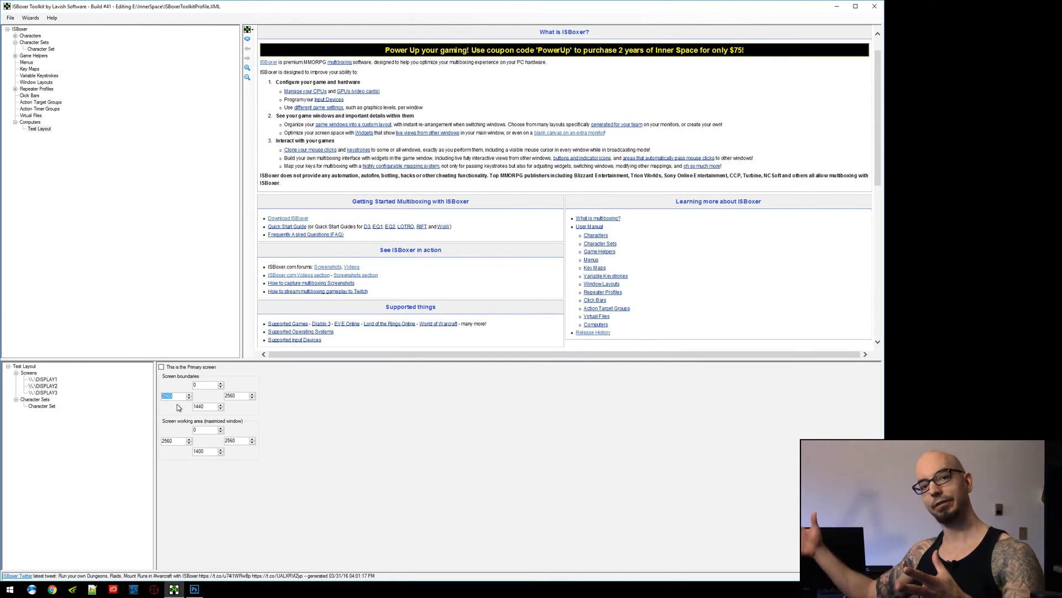
Step: Set the right edge of both DISPLAY2's screen boundaries and its working area to 5120
left_click_drag(241, 396, 209, 399)
type("5120")
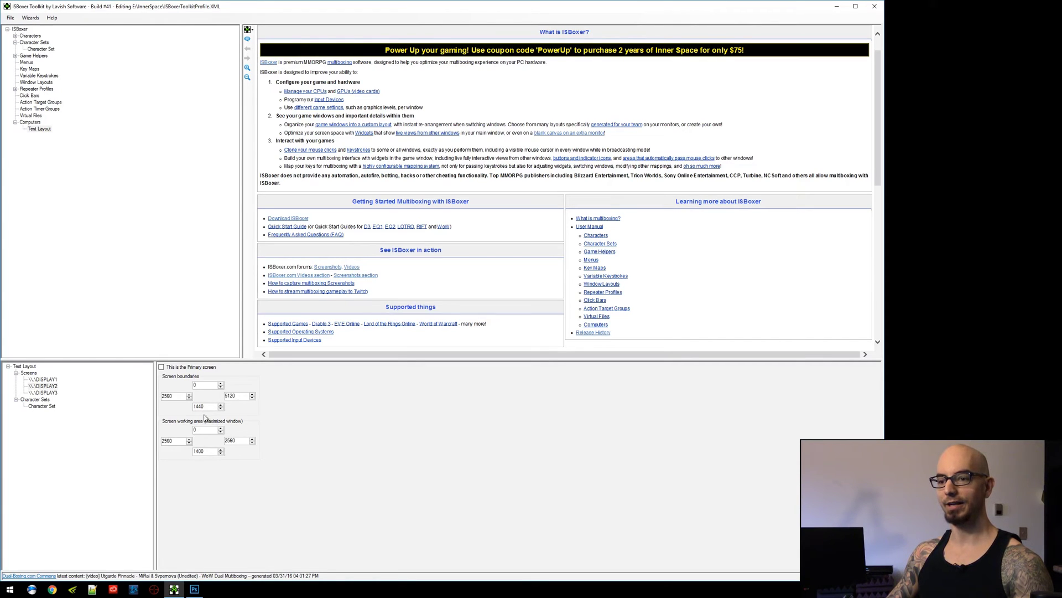
double_click(230, 440)
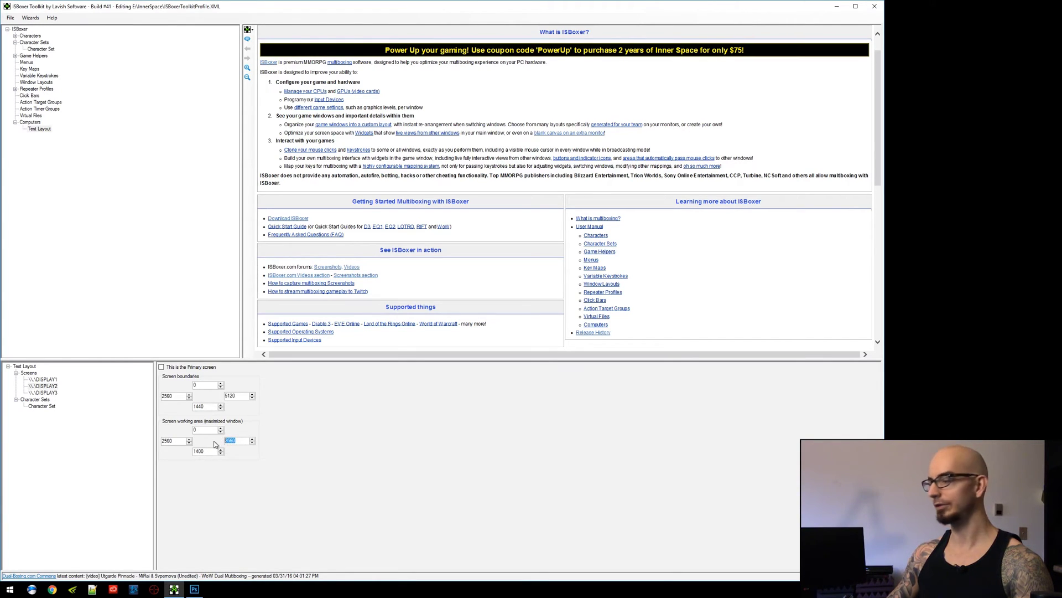
type("512")
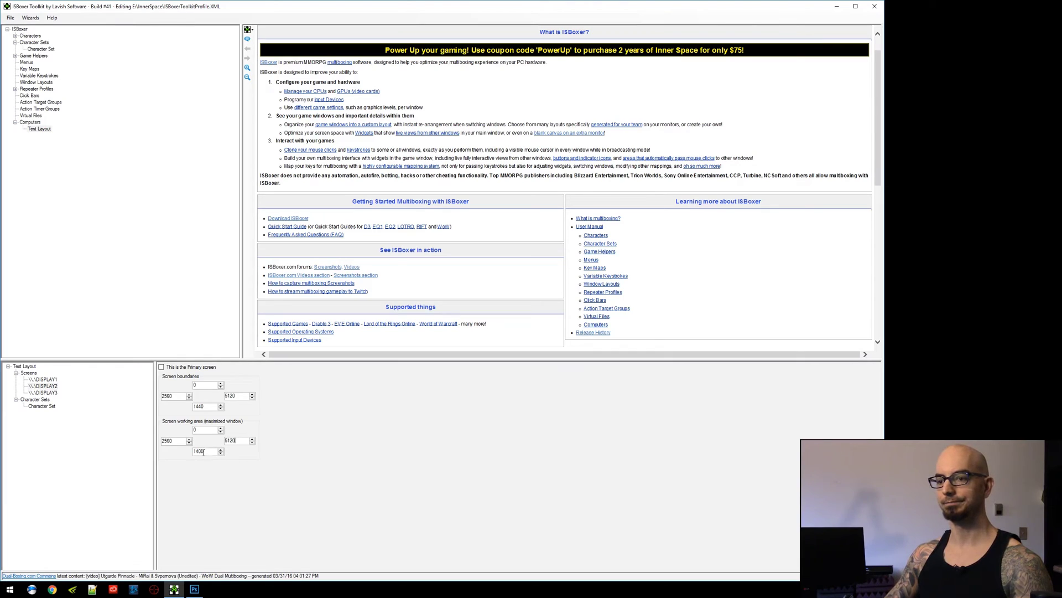
double_click(197, 452)
left_click_drag(195, 452, 199, 452)
Step: Set the right edge of DISPLAY3's screen boundaries to 0 and compare it with DISPLAY1's left edge
left_click(43, 393)
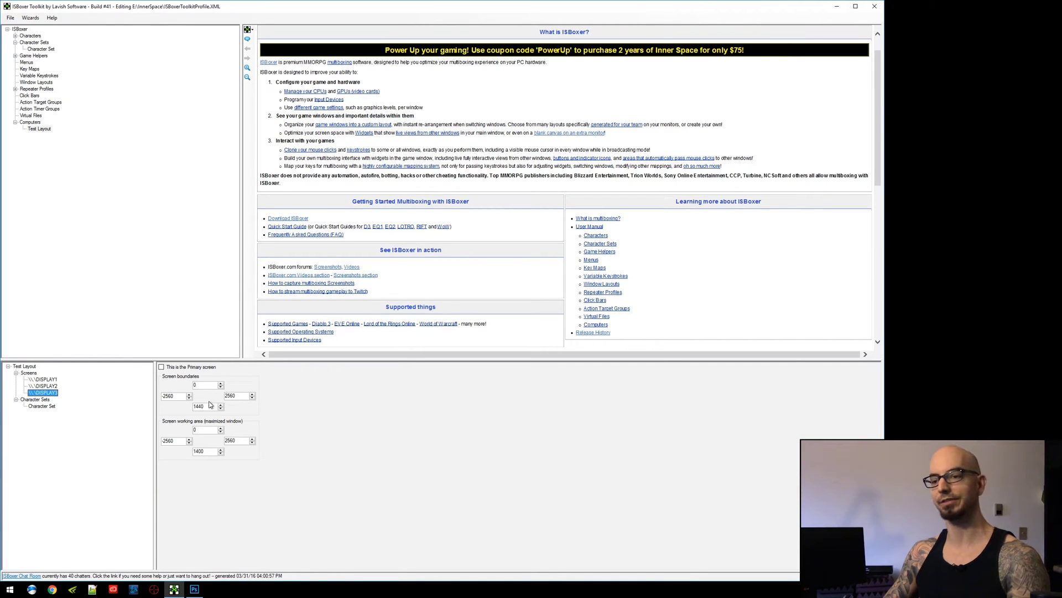
left_click_drag(179, 396, 154, 402)
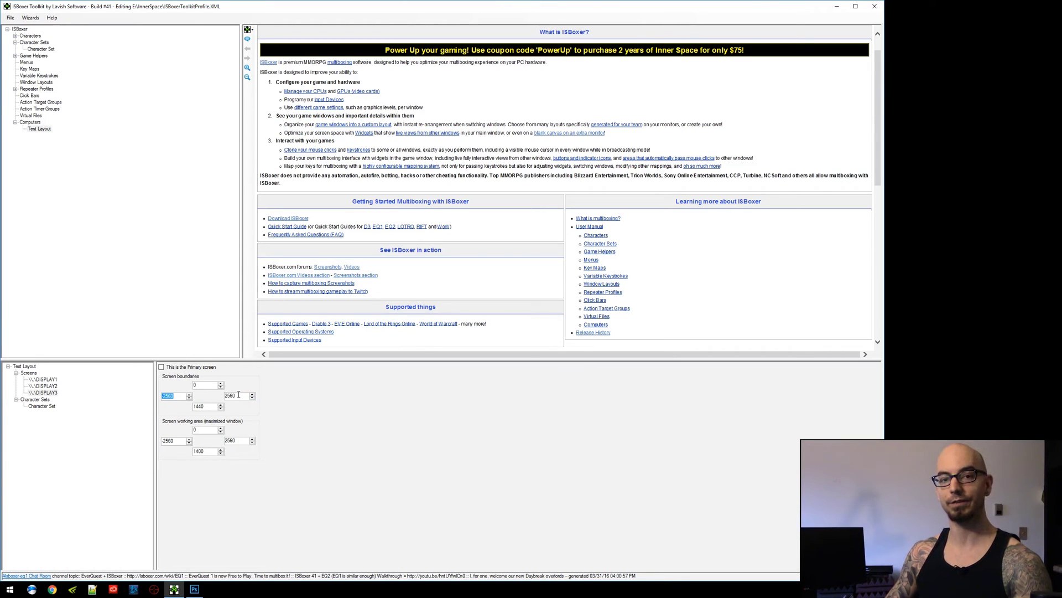
left_click_drag(239, 394, 225, 398)
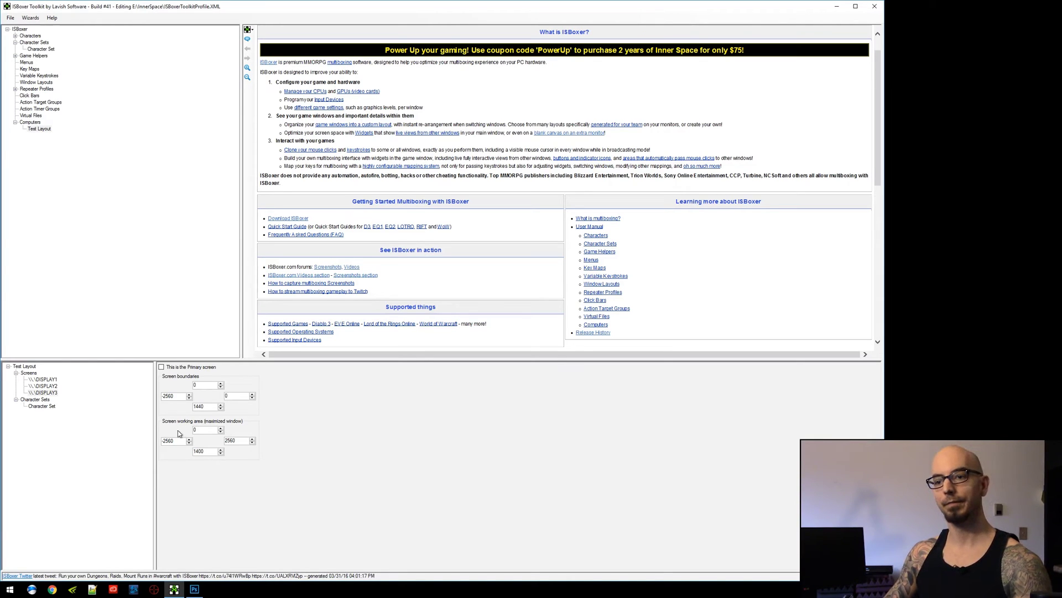
left_click(44, 380)
left_click(166, 397)
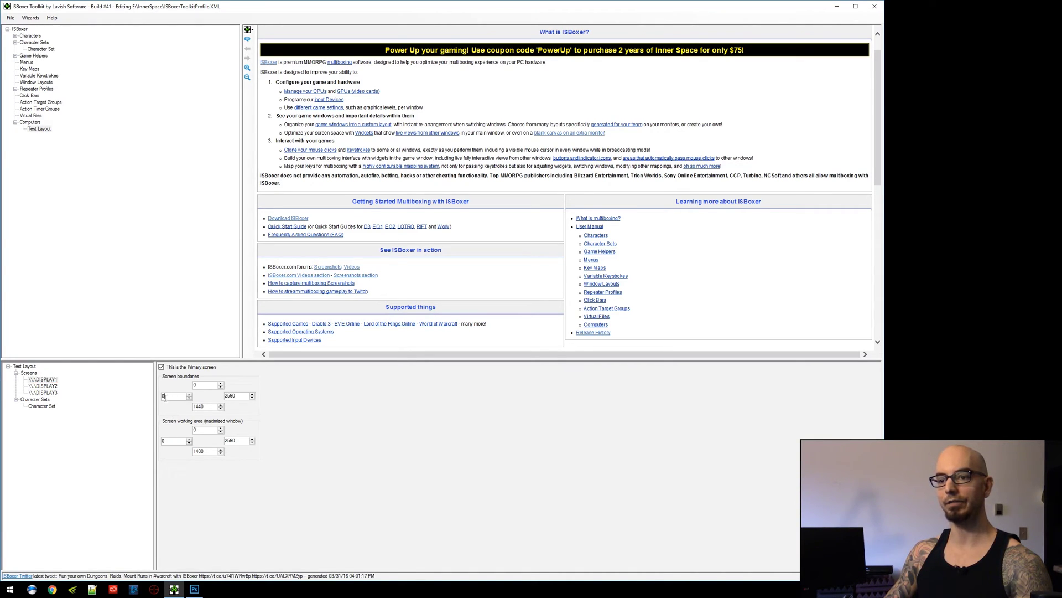
Step: Set the right edge of DISPLAY3's screen working area to 0 and recheck the values of all three displays
left_click(54, 392)
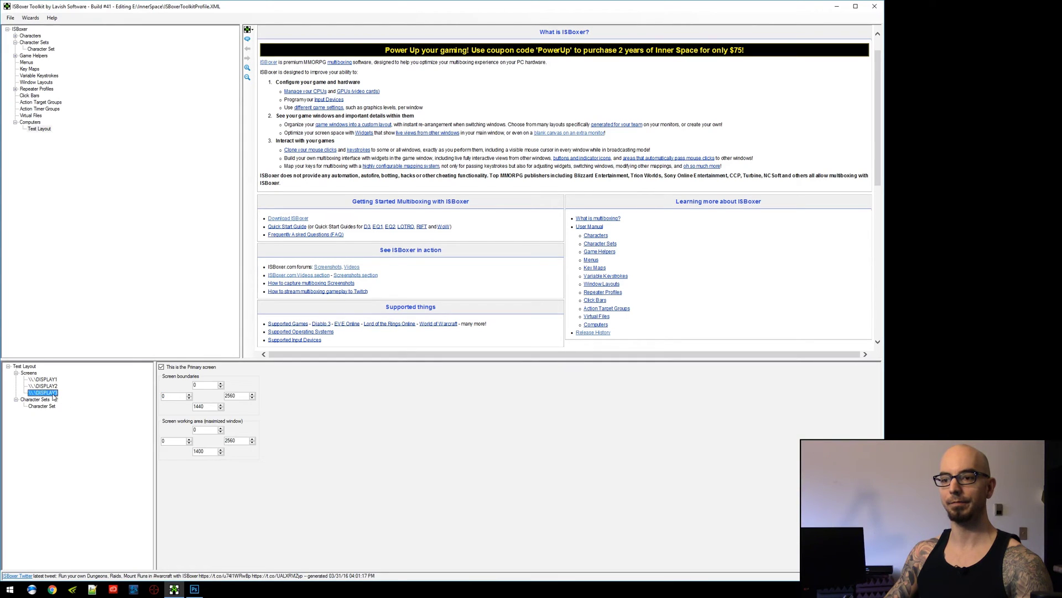
left_click(184, 398)
key("Tab")
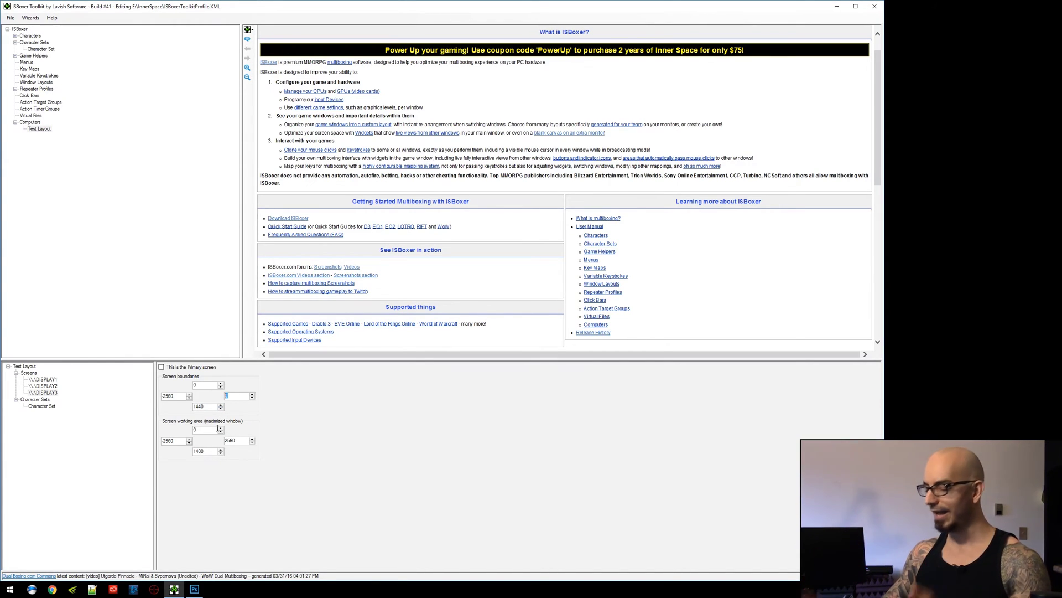
double_click(232, 440)
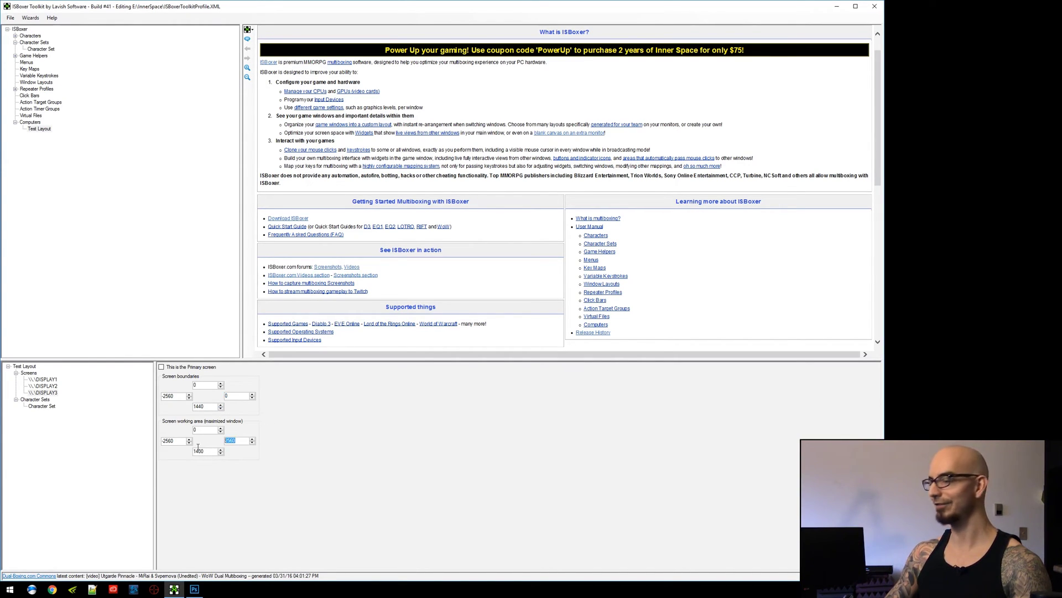
type("0")
left_click(58, 386)
left_click(55, 393)
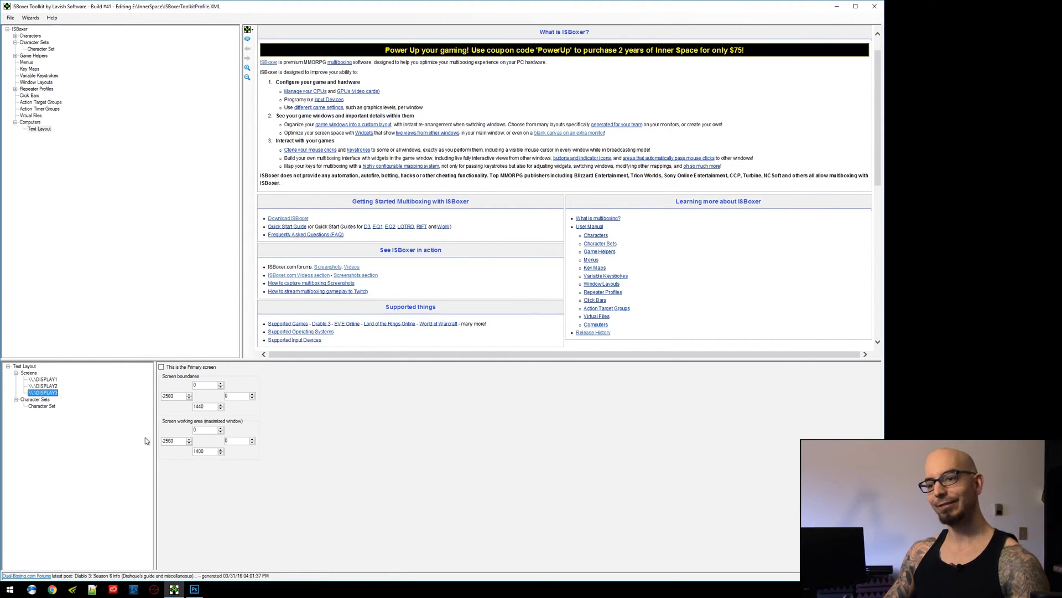
left_click(45, 386)
left_click(45, 380)
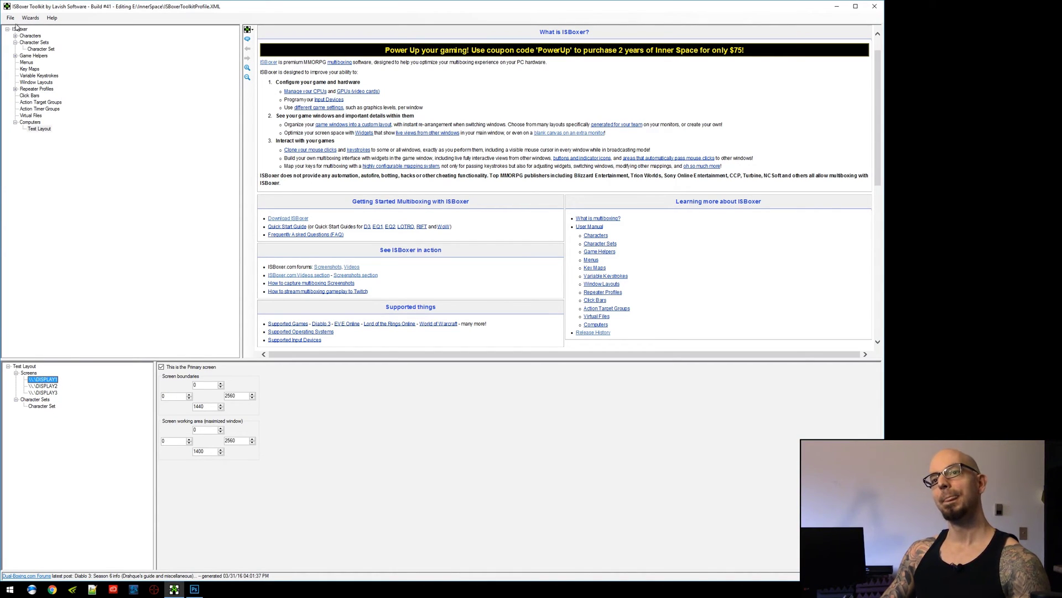
Step: Preview layout styles across the three monitors in an enlarged Window Layout Wizard for the Character Set, and close it without applying one
left_click(35, 49)
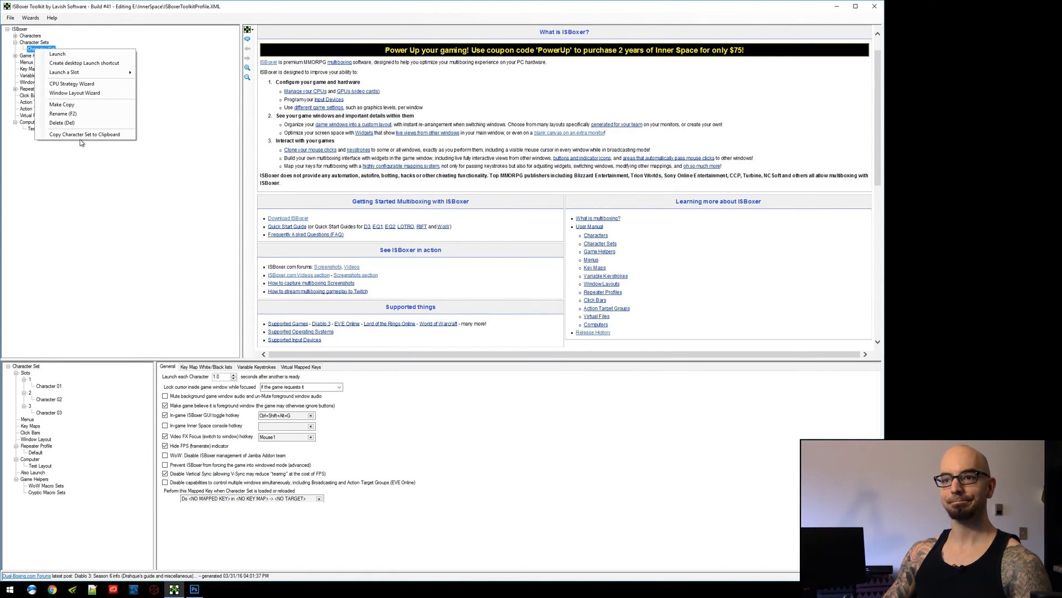
left_click(88, 95)
left_click_drag(430, 191, 189, 69)
left_click_drag(339, 281, 710, 433)
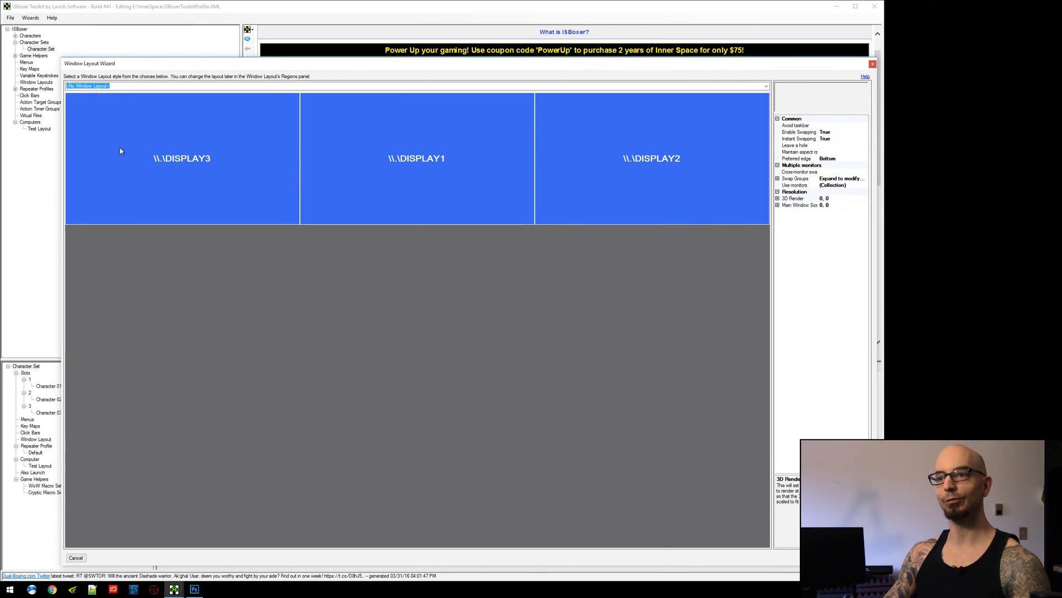
scroll(264, 86, "down", 1)
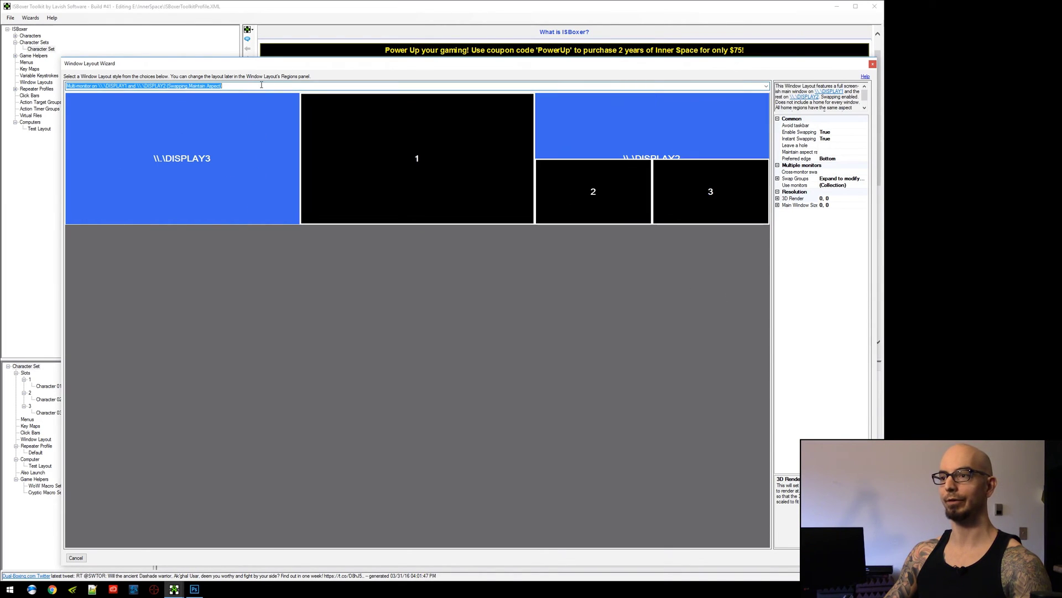
scroll(264, 86, "down", 5)
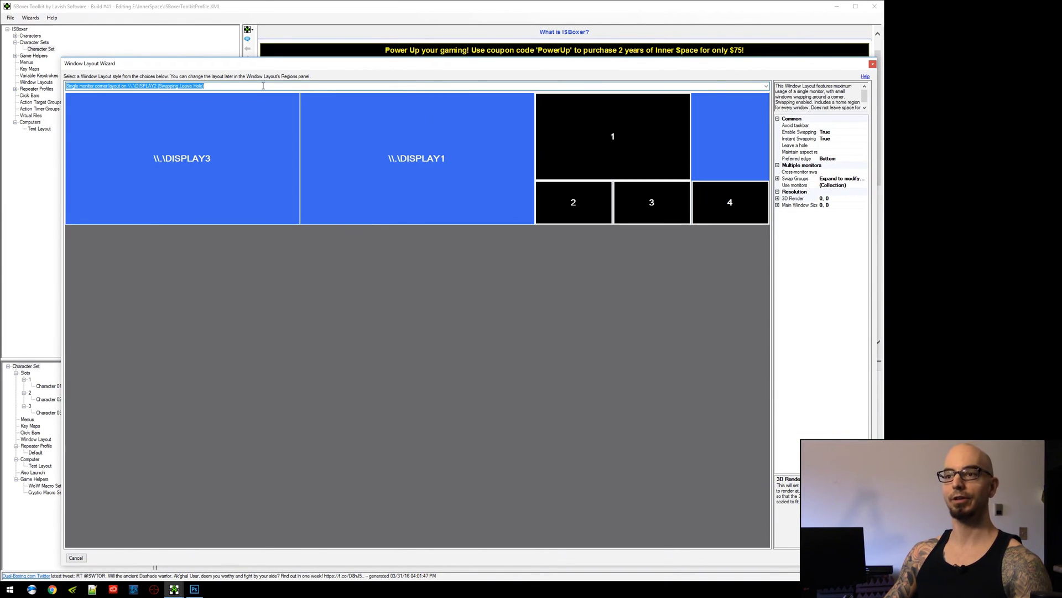
scroll(264, 86, "down", 1)
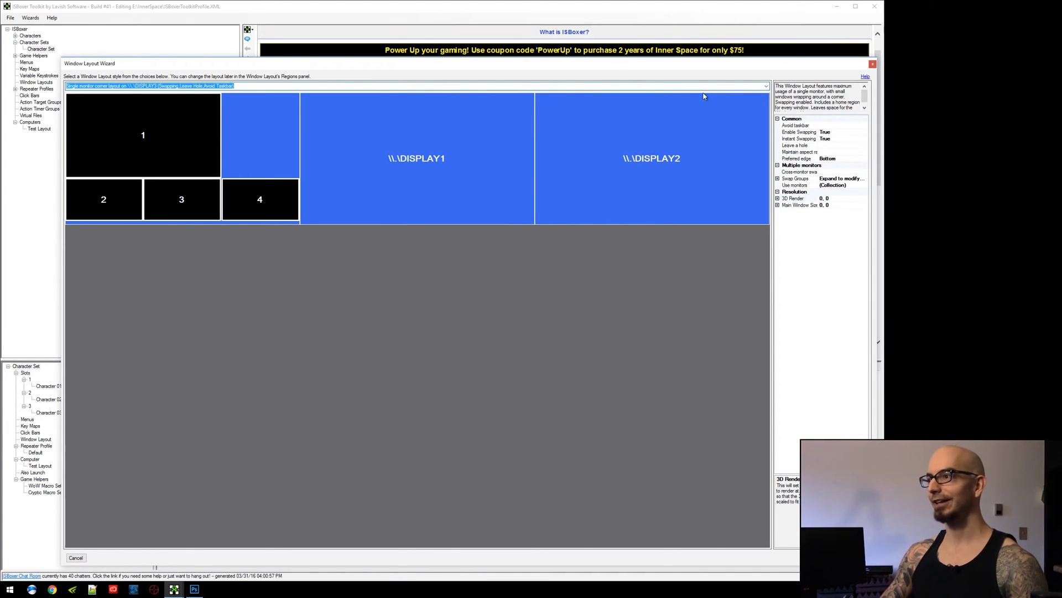
left_click(873, 65)
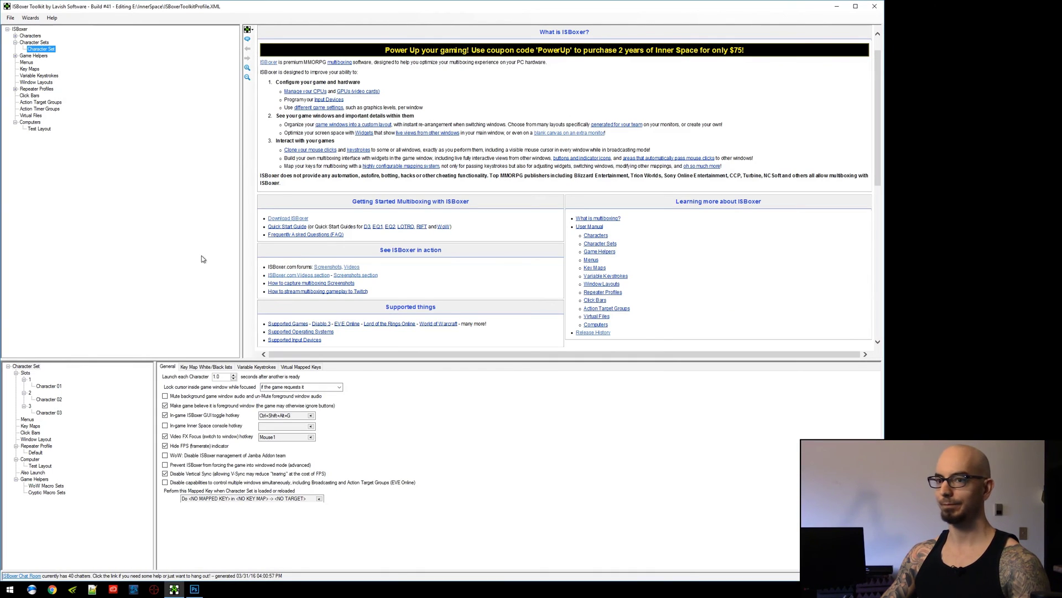
Step: Switch to Photoshop and examine DISPLAY 1's place on the window_layout coordinate grid
left_click(194, 589)
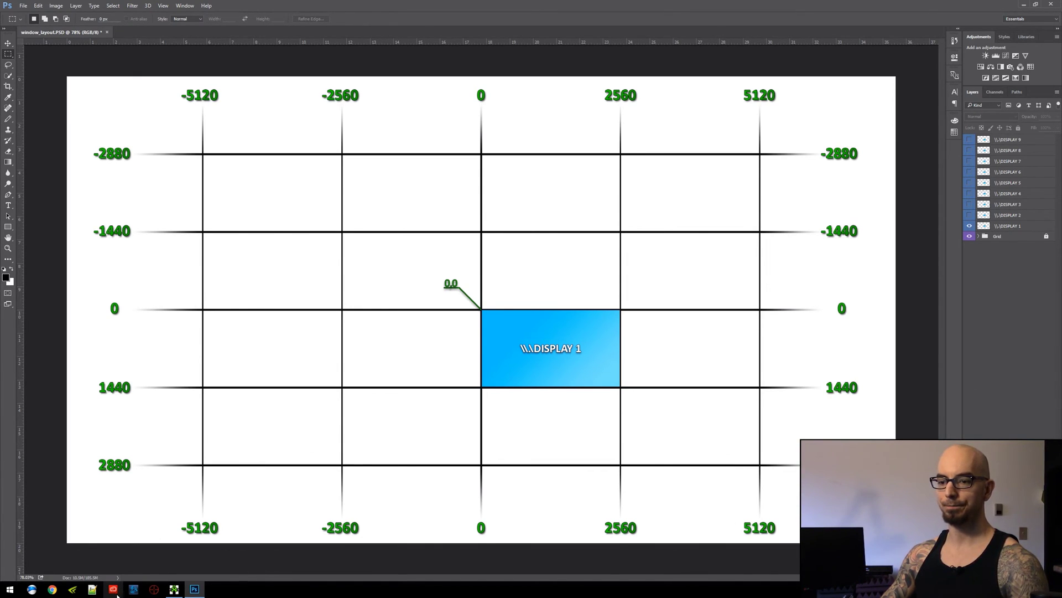
scroll(543, 398, "up", 2)
scroll(569, 378, "down", 1)
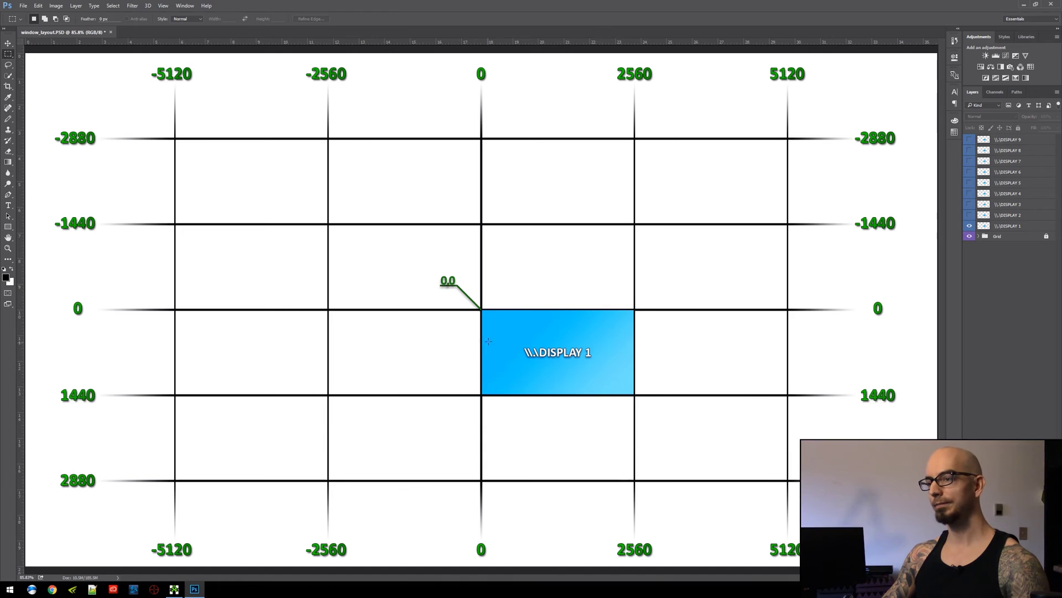
Step: Switch to ISBoxer, show DISPLAY1's boundaries in the Test Layout computer, and dock the narrowed window along the screen's left edge beside the grid
left_click(174, 589)
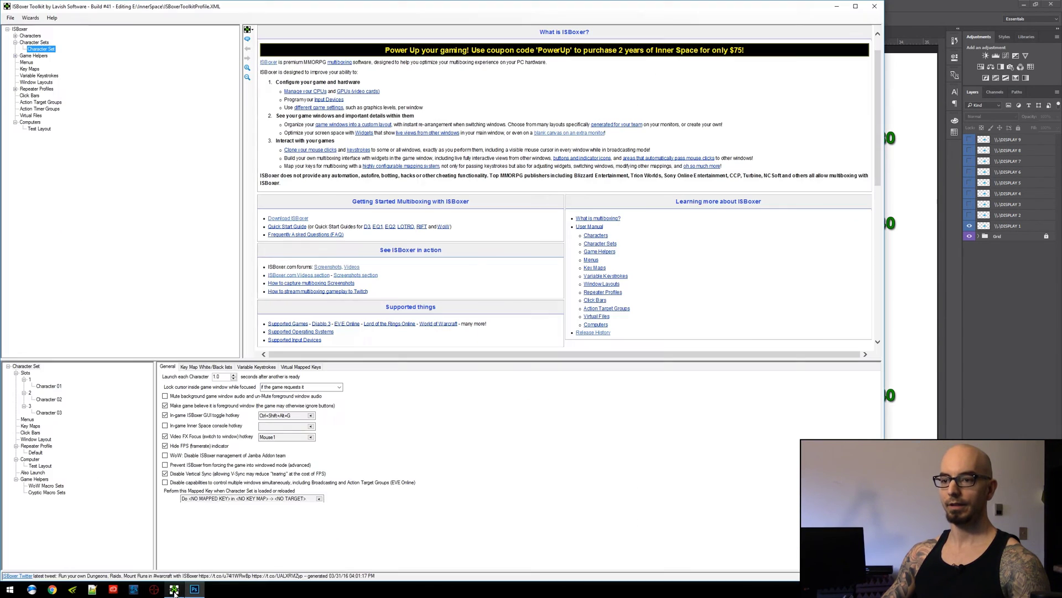
left_click(42, 129)
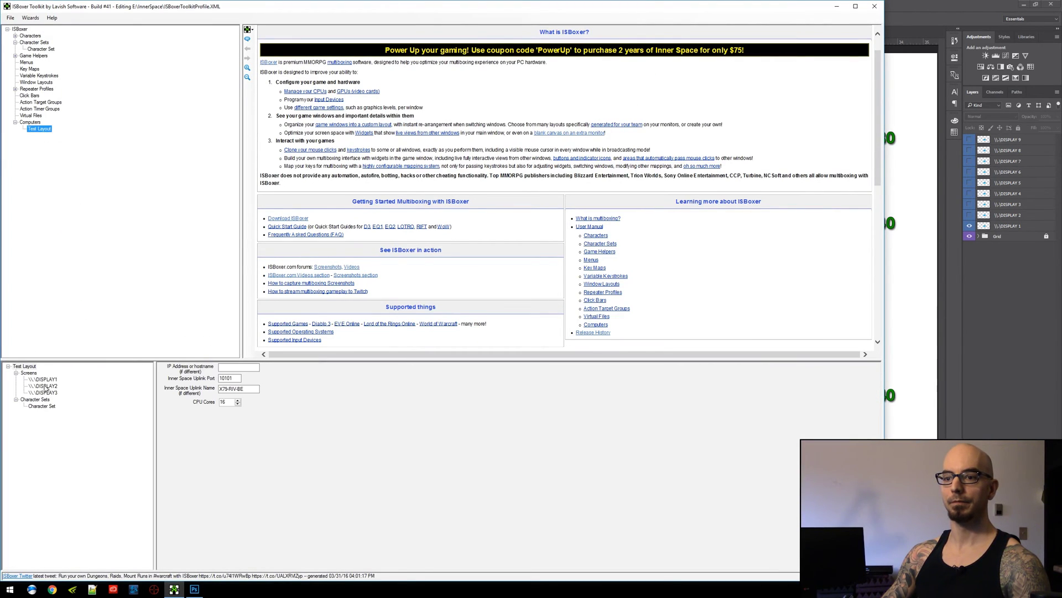
key("super+Right")
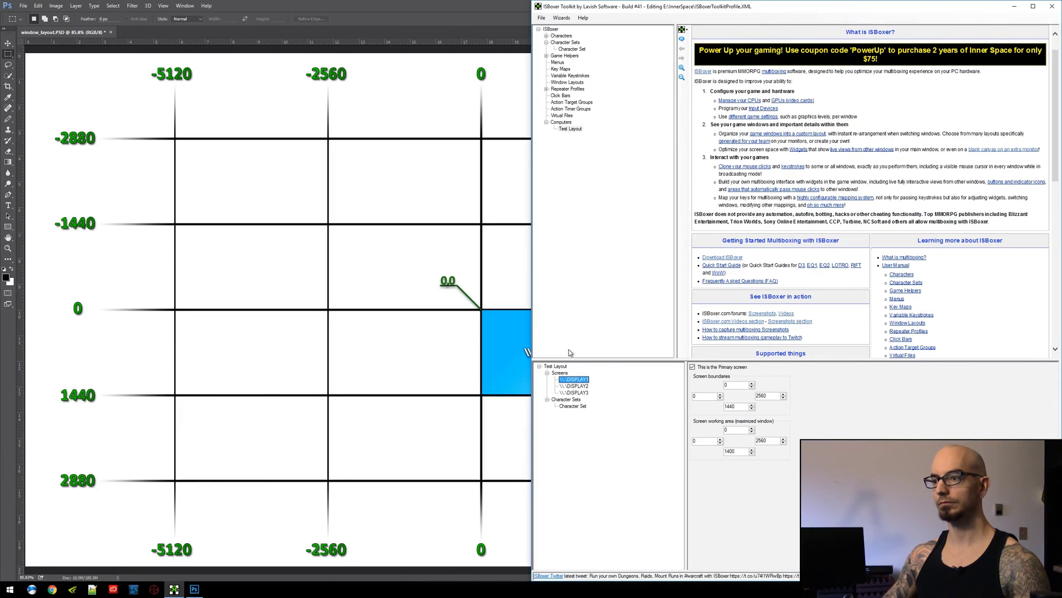
key("super+Left")
key("super+Right")
key("super")
left_click_drag(917, 11, 0, 62)
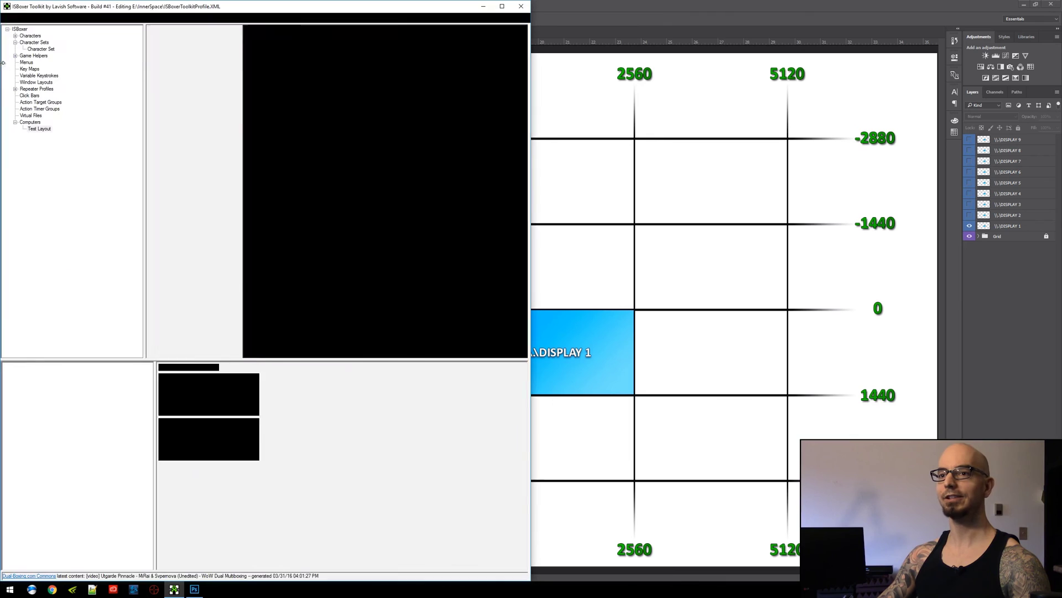
left_click_drag(530, 257, 327, 257)
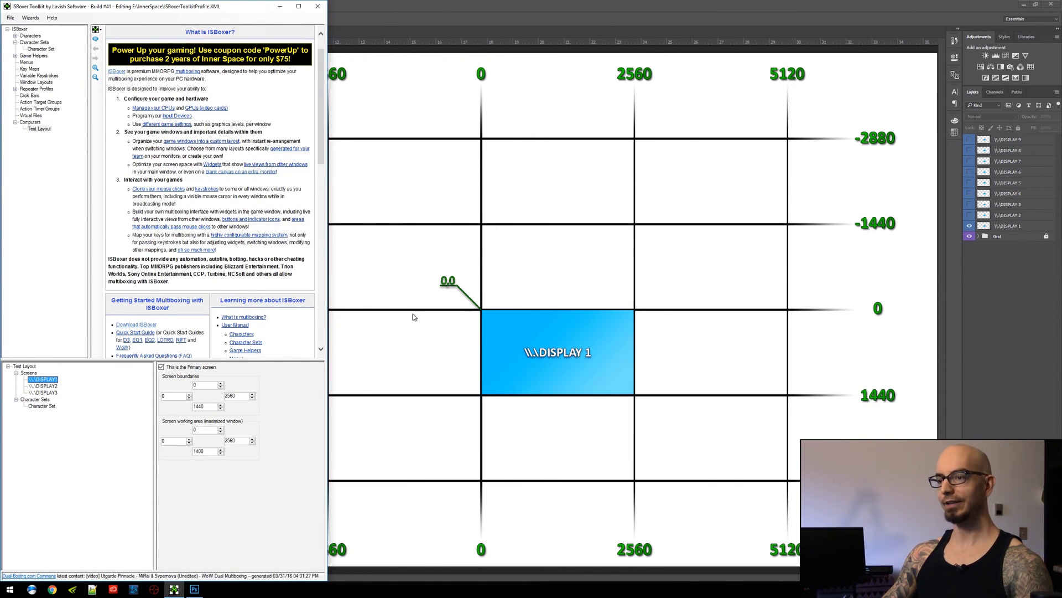
Step: Compare DISPLAY1's left, top, right and bottom screen boundaries with its edges on the coordinate grid
double_click(163, 396)
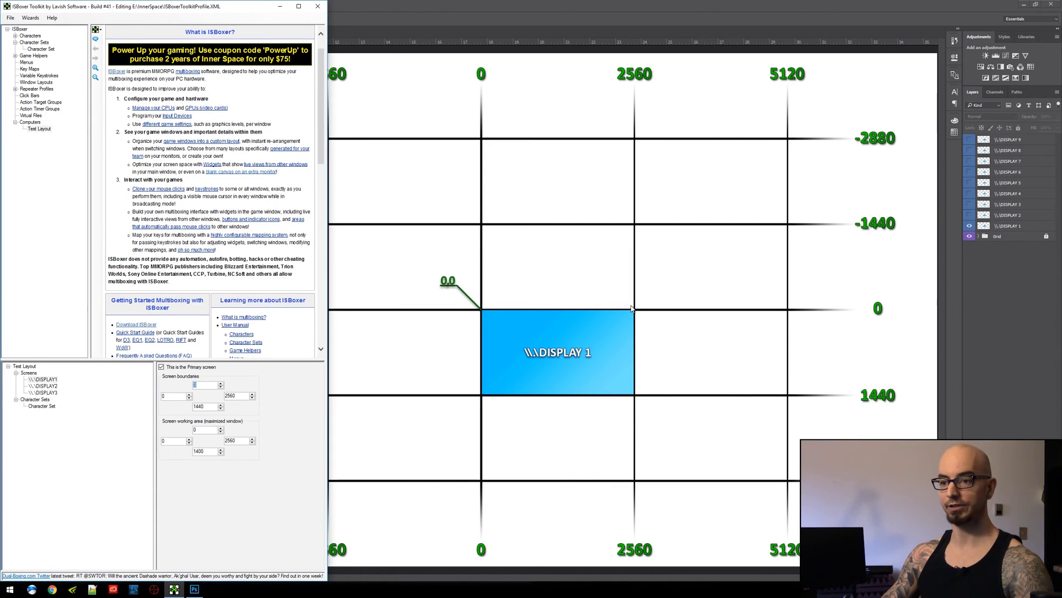
left_click_drag(242, 396, 222, 396)
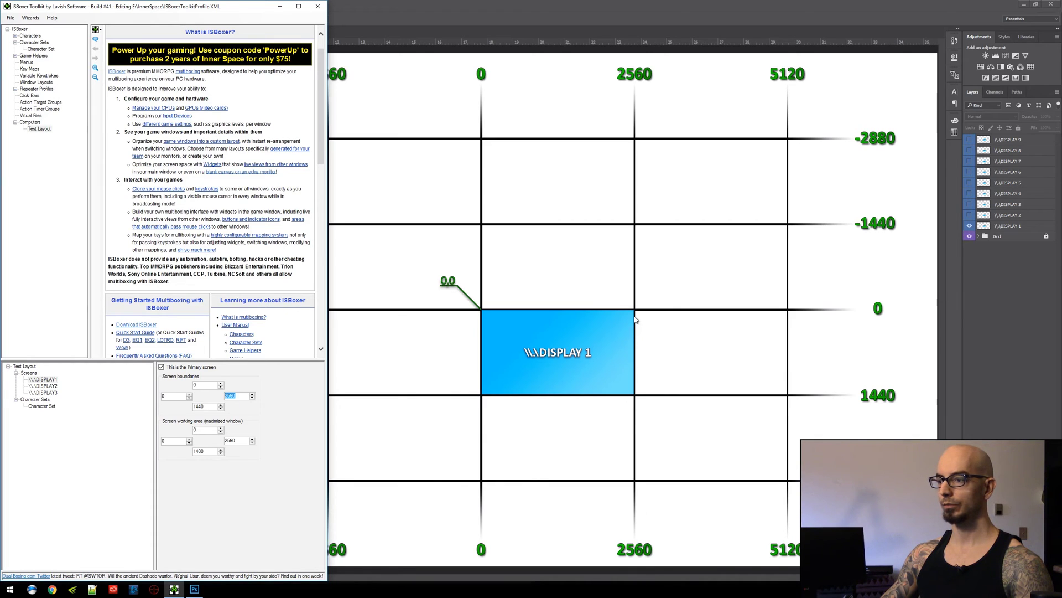
left_click(206, 406)
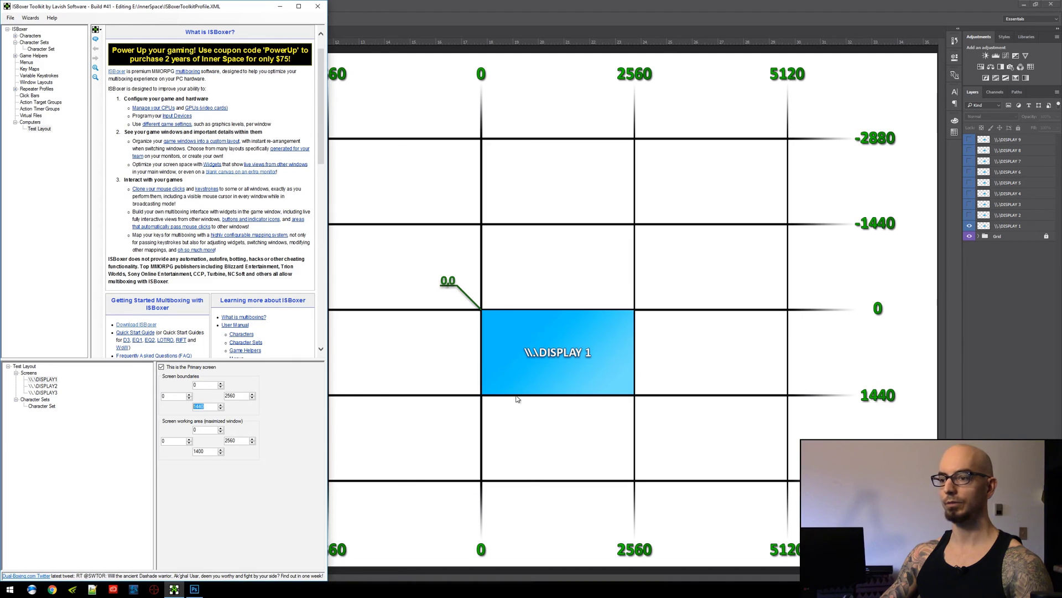
Step: Check DISPLAY2's boundaries, switch to Photoshop, show the DISPLAY 2 layer and place its rectangle directly right of DISPLAY 1, spanning 2560 to 5120
left_click(48, 386)
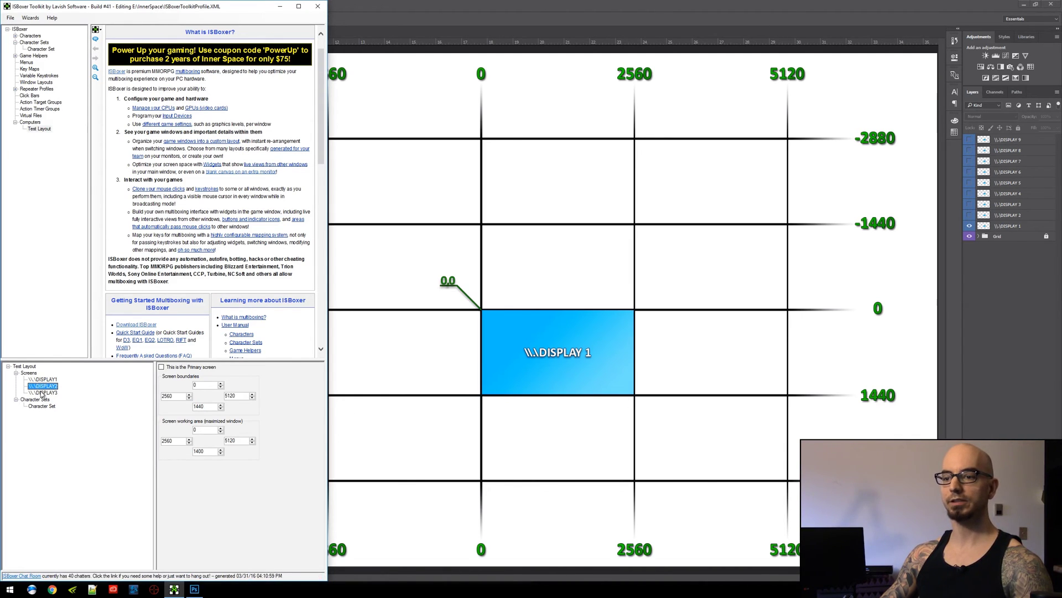
left_click(969, 214)
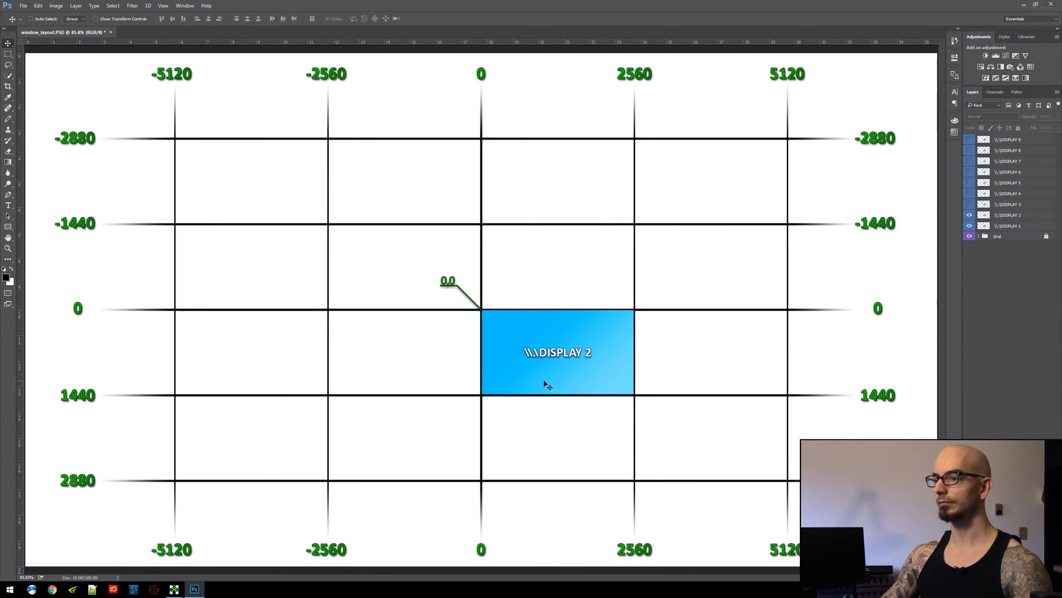
left_click(547, 386)
left_click(546, 221)
left_click(982, 216)
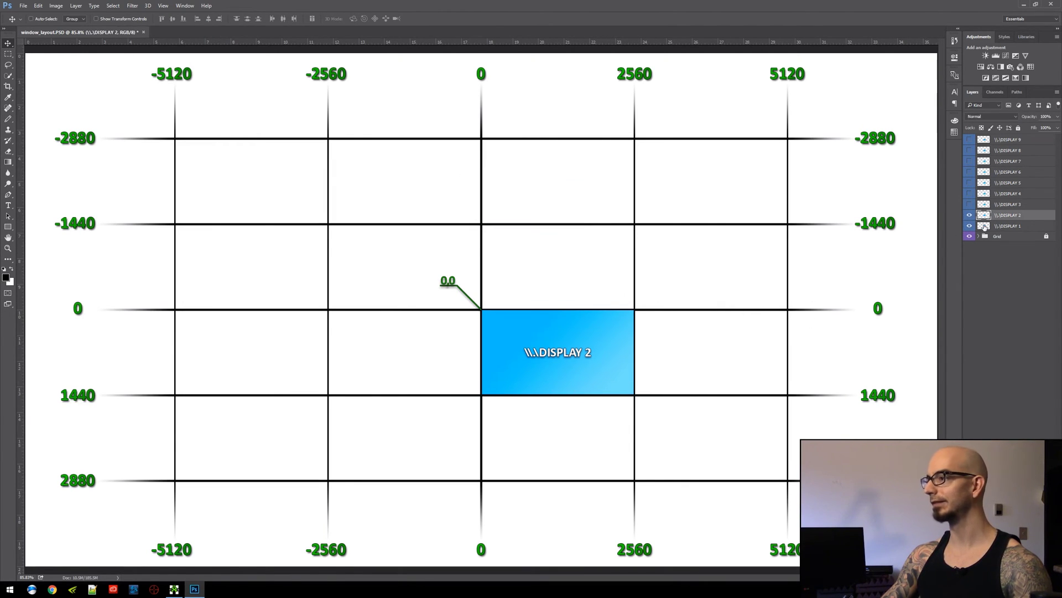
left_click_drag(535, 368, 690, 369)
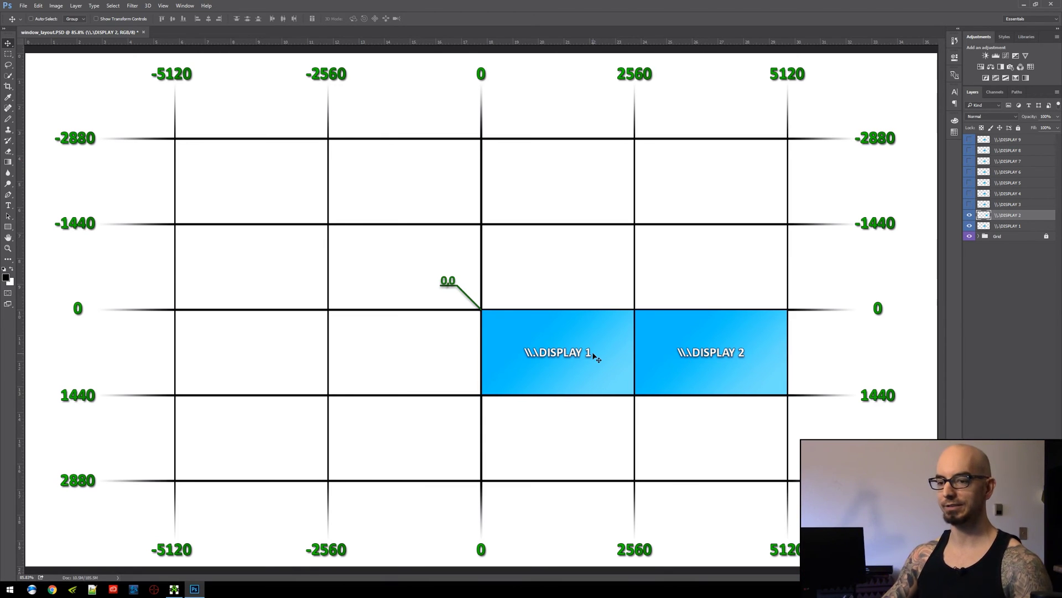
Step: Switch to ISBoxer and compare DISPLAY2's screen boundaries with its edges on the coordinate grid
left_click(174, 589)
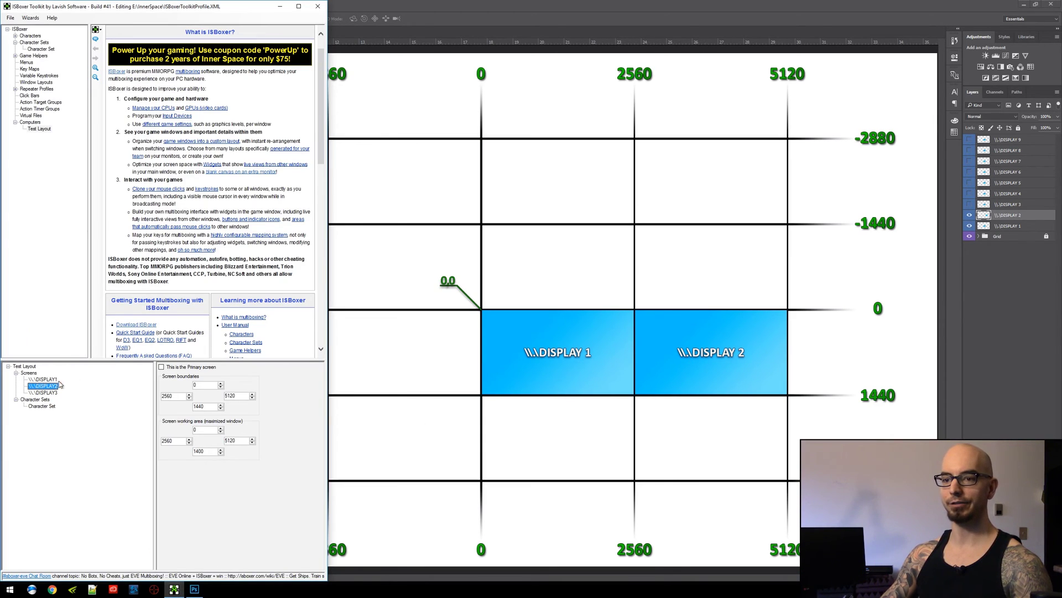
double_click(195, 386)
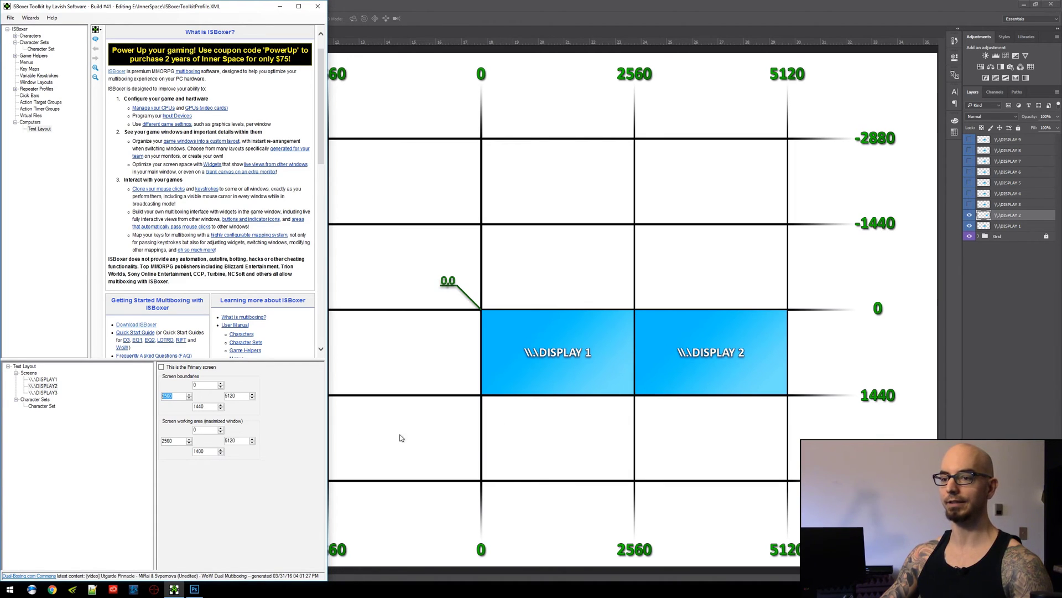
left_click_drag(237, 395, 227, 396)
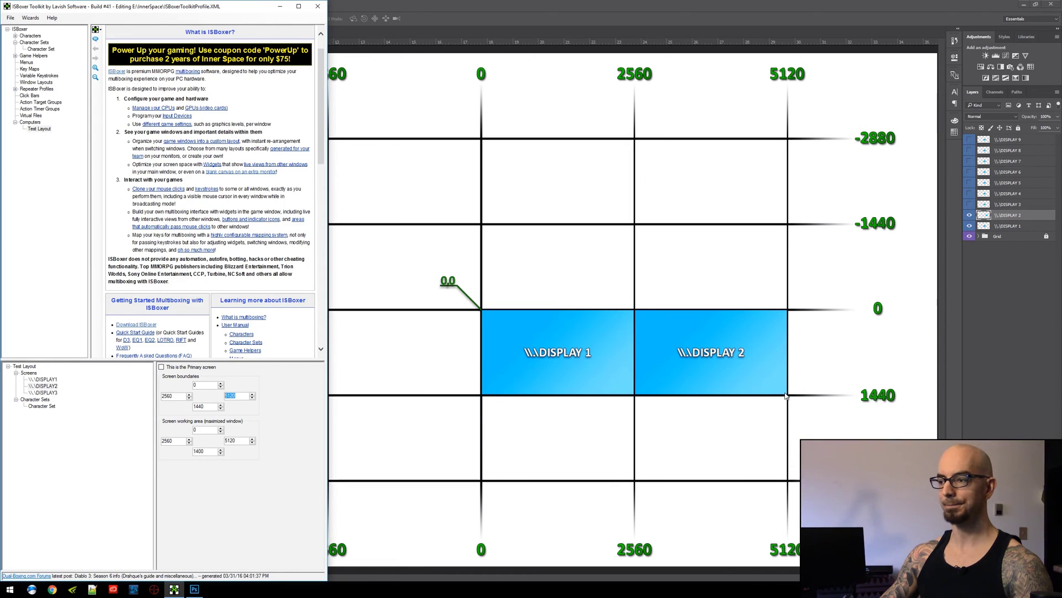
left_click_drag(204, 406, 200, 407)
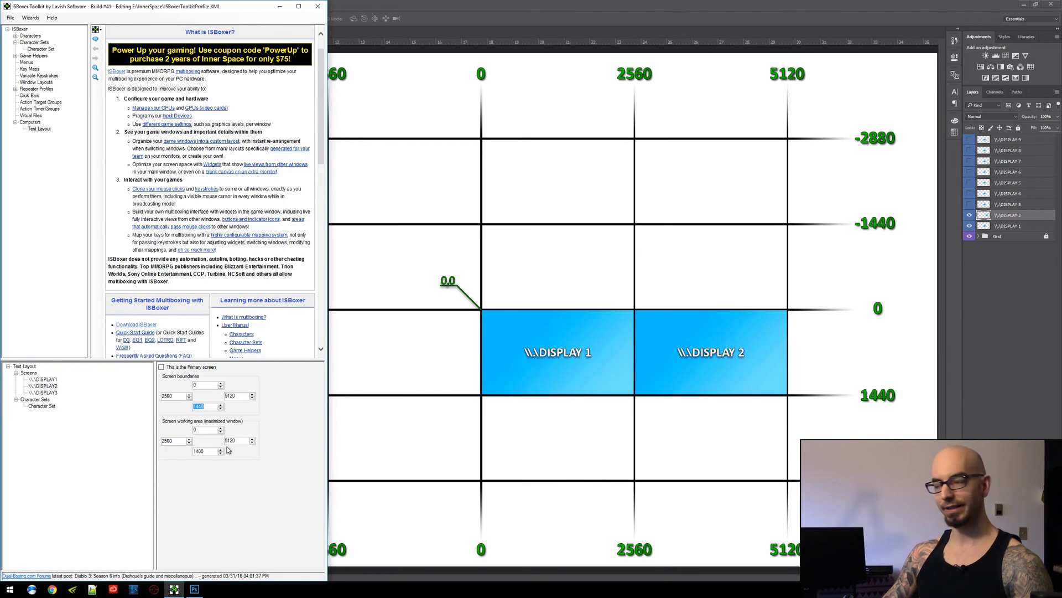
Step: Switch to Photoshop, show the DISPLAY 3 layer and place its rectangle directly left of DISPLAY 1, spanning -2560 to 0
left_click(970, 205)
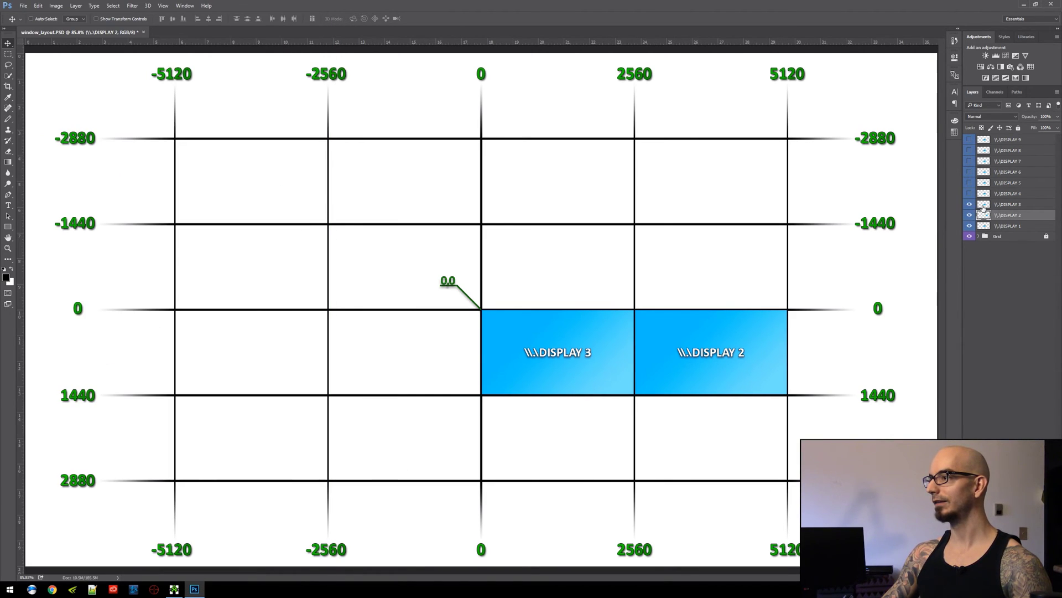
left_click(983, 205)
left_click_drag(574, 361, 417, 363)
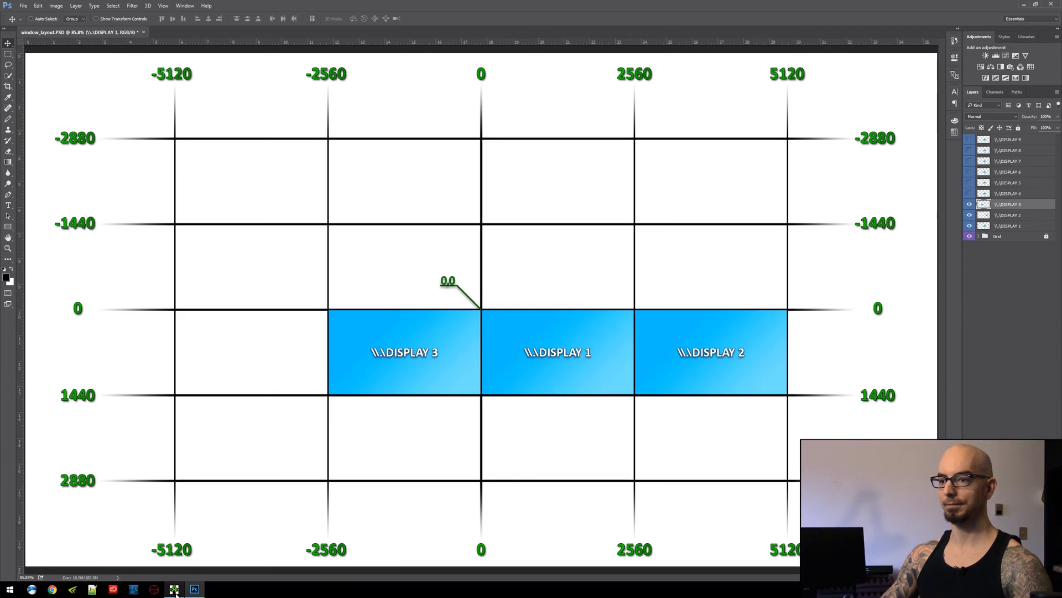
Step: Switch to ISBoxer and compare DISPLAY3's top, bottom, left and right screen boundaries with its edges on the coordinate grid
left_click(174, 589)
left_click_drag(325, 340, 297, 340)
left_click(42, 392)
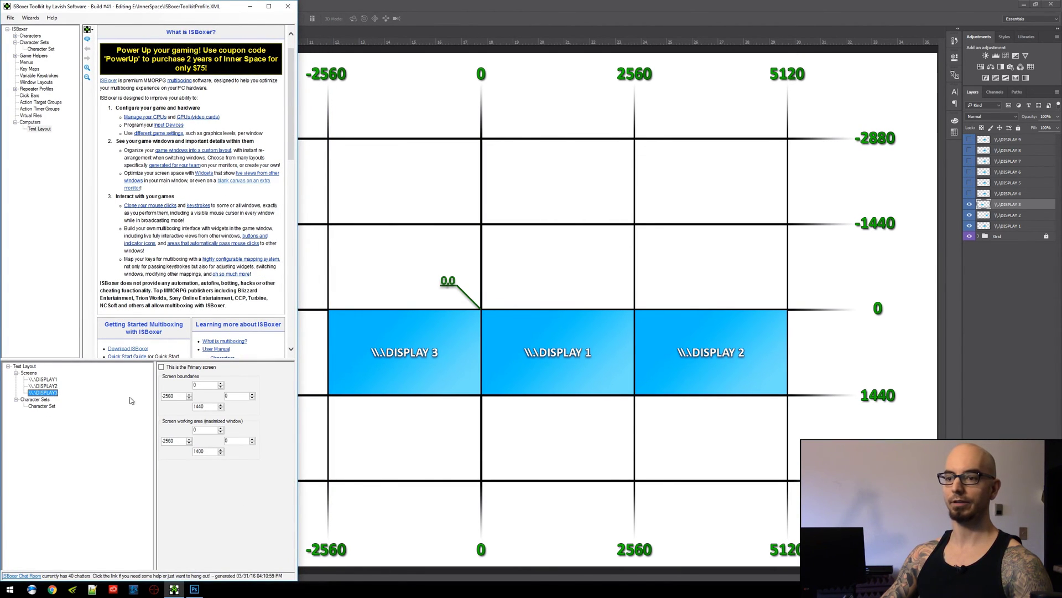
double_click(193, 384)
double_click(210, 408)
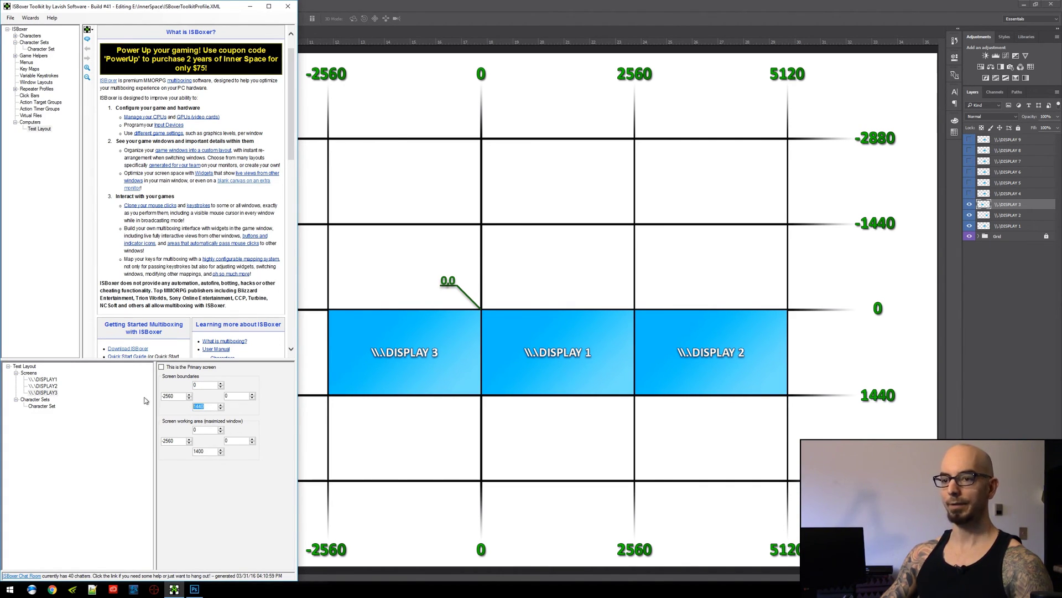
double_click(181, 395)
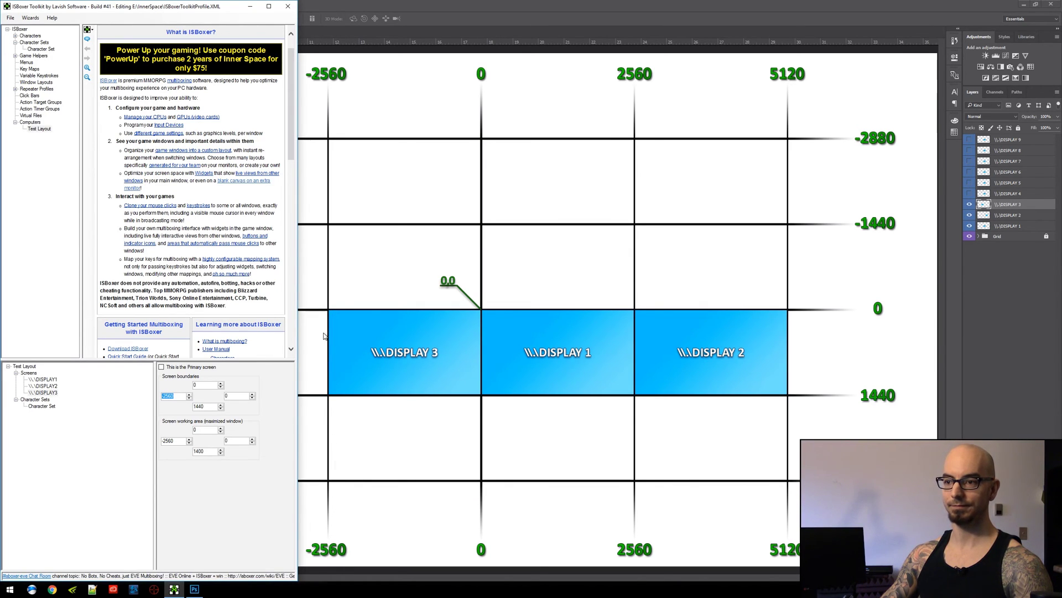
key("Tab")
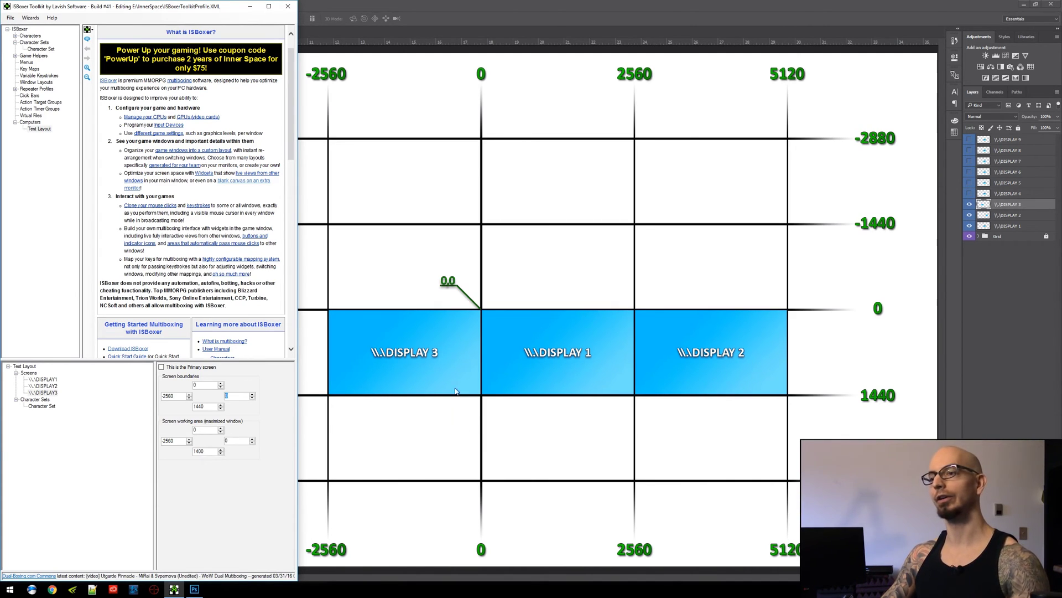
Step: Switch to Photoshop, show the DISPLAY 4 layer and place its rectangle directly above DISPLAY 1, spanning -1440 to 0 vertically
left_click(568, 279)
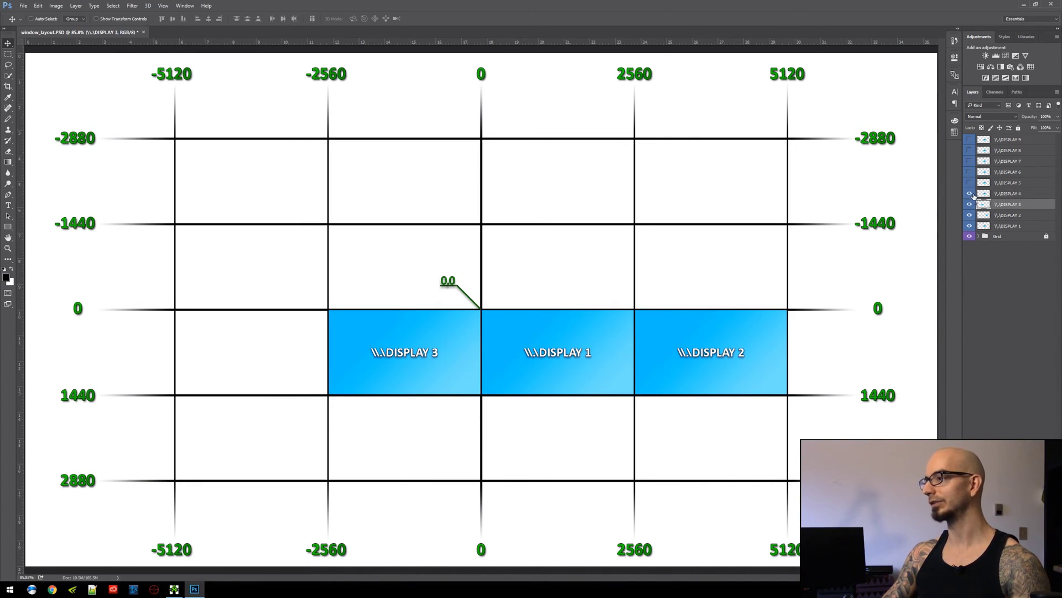
left_click(1007, 193)
left_click_drag(547, 368, 545, 282)
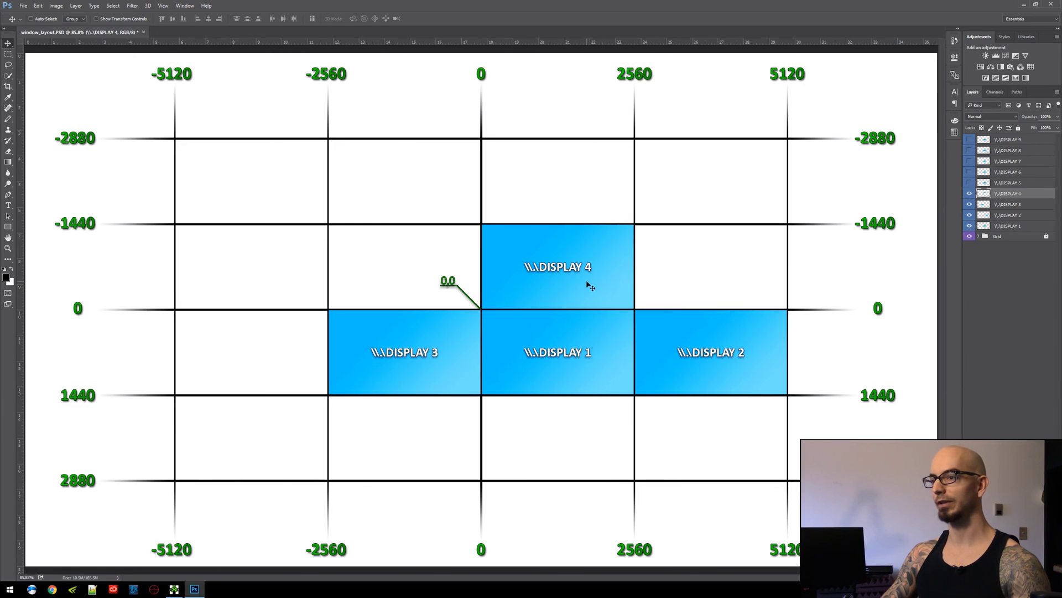
key("Left")
key("Left")
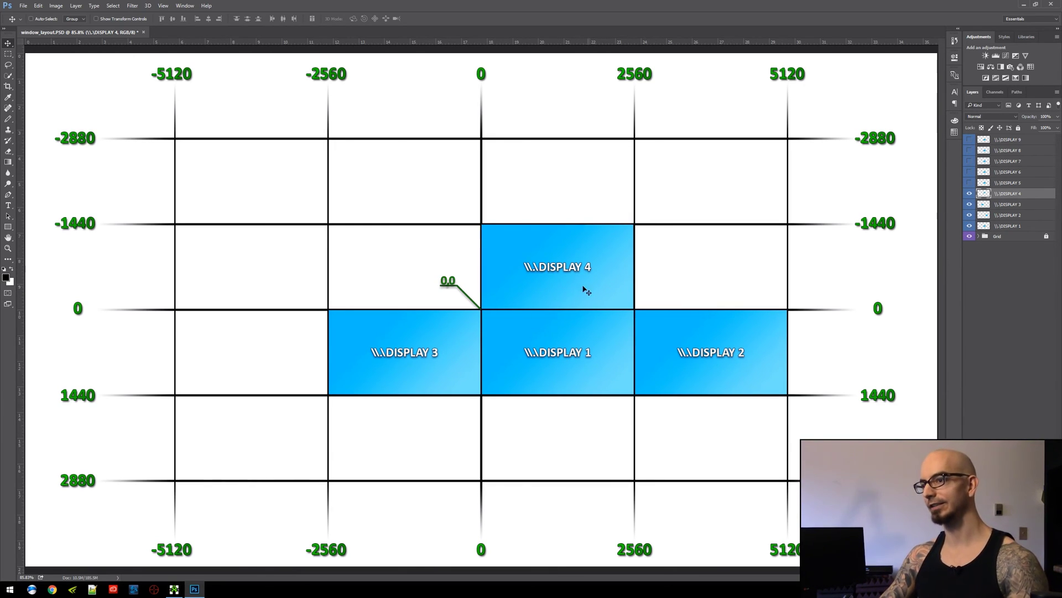
Step: Switch to ISBoxer and add a new screen named \\.\DISPLAY4 to the Test Layout computer
left_click(174, 589)
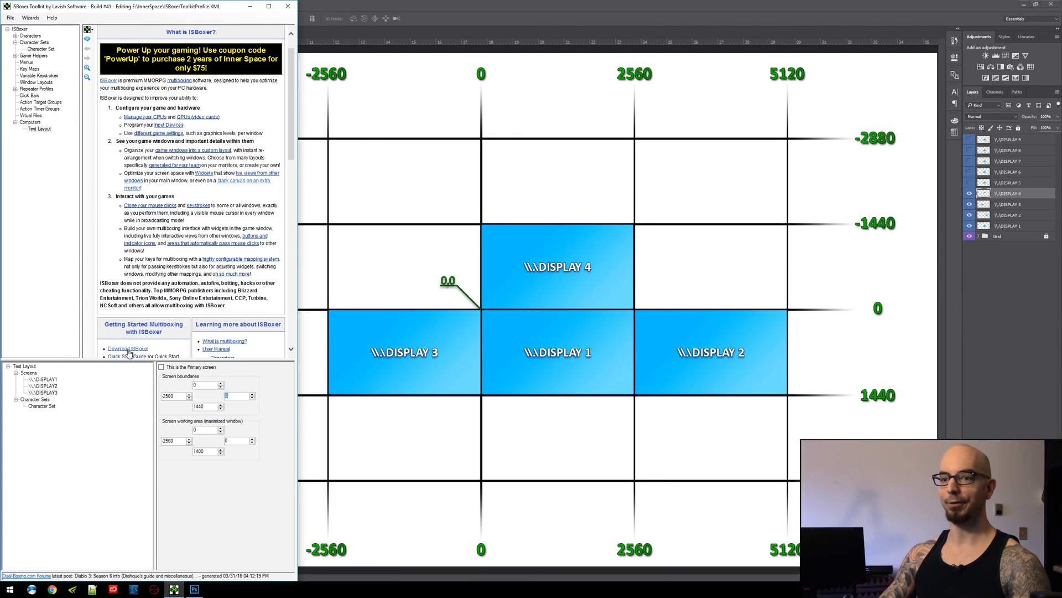
left_click(28, 373)
right_click(31, 374)
left_click(50, 379)
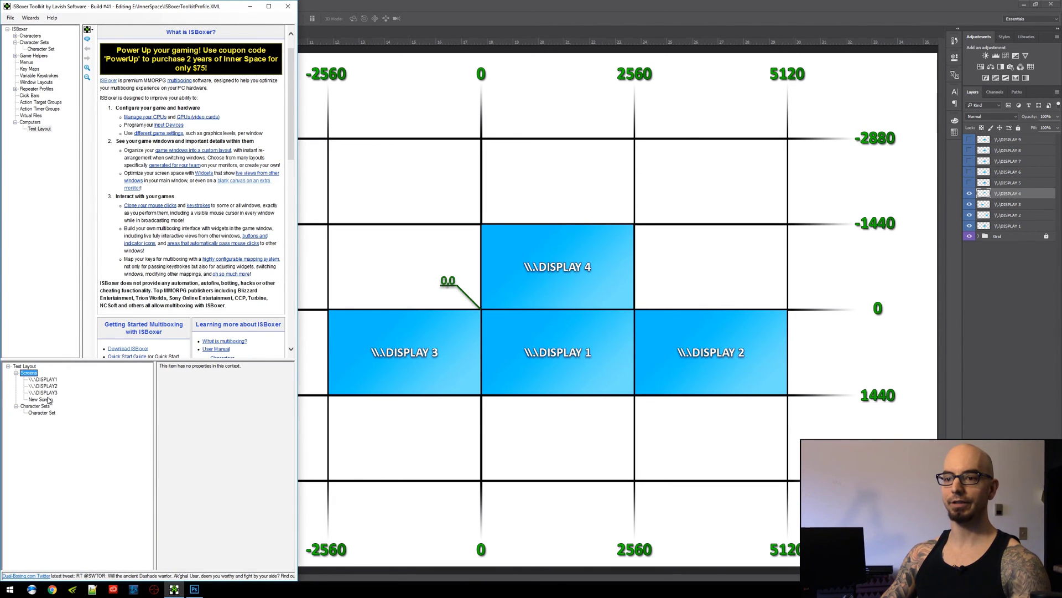
type("\\\\.\\DISPLAY4")
key("Return")
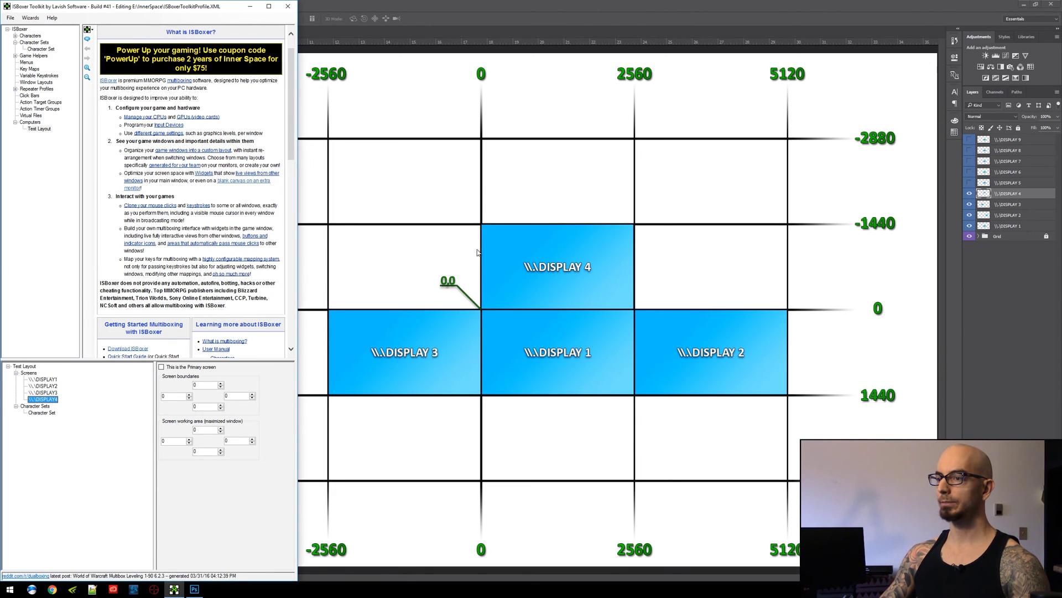
Step: Set DISPLAY4's screen boundaries to left 0, top -1440, right 2560, bottom 0, and its working area likewise but with bottom -40
left_click(164, 396)
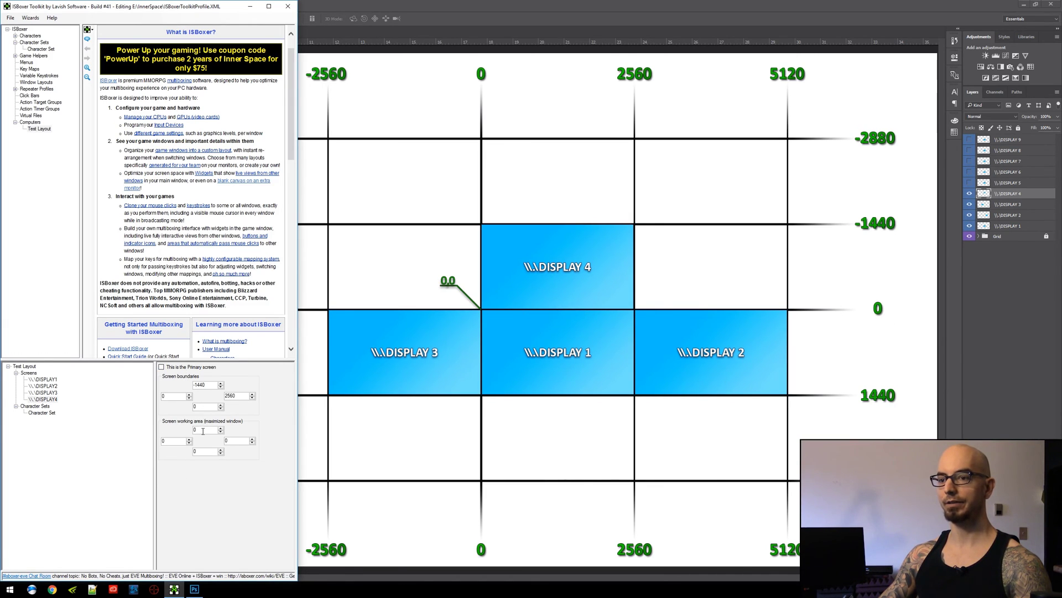
type("-144")
left_click(232, 440)
type("2560")
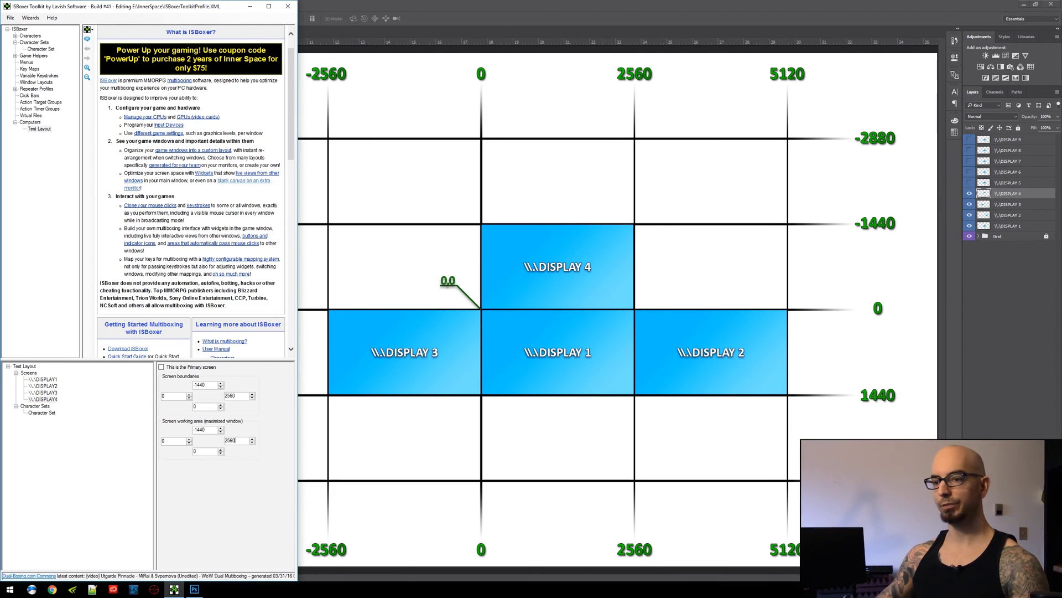
key("Tab")
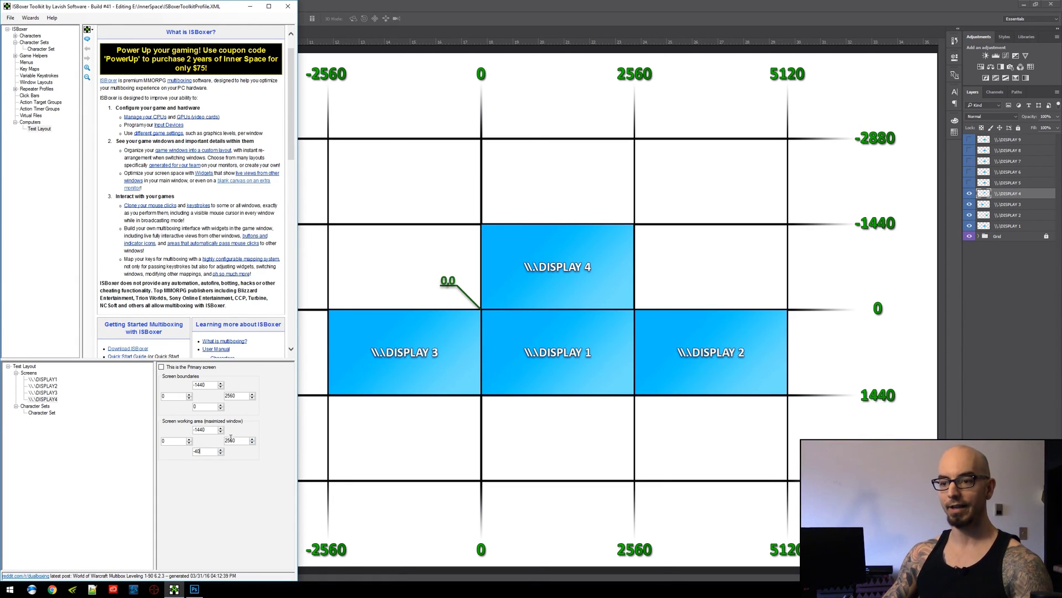
Step: Try a DISPLAY4 working area with bottom 0 and right 2520, and restore it to right 2560 and bottom -40
key("BackSpace")
key("BackSpace")
key("BackSpace")
type("0")
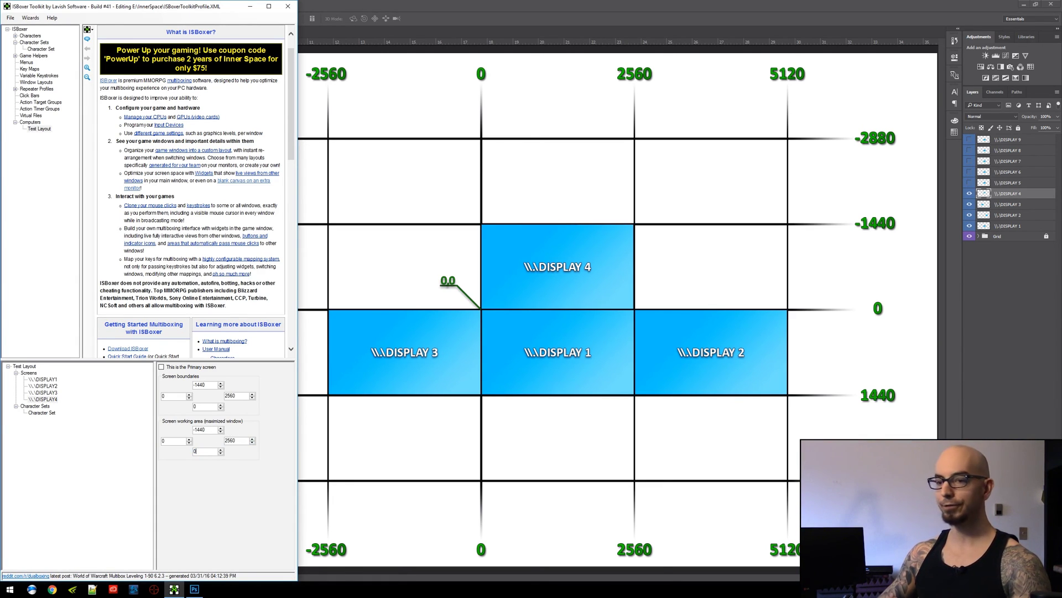
key("Tab")
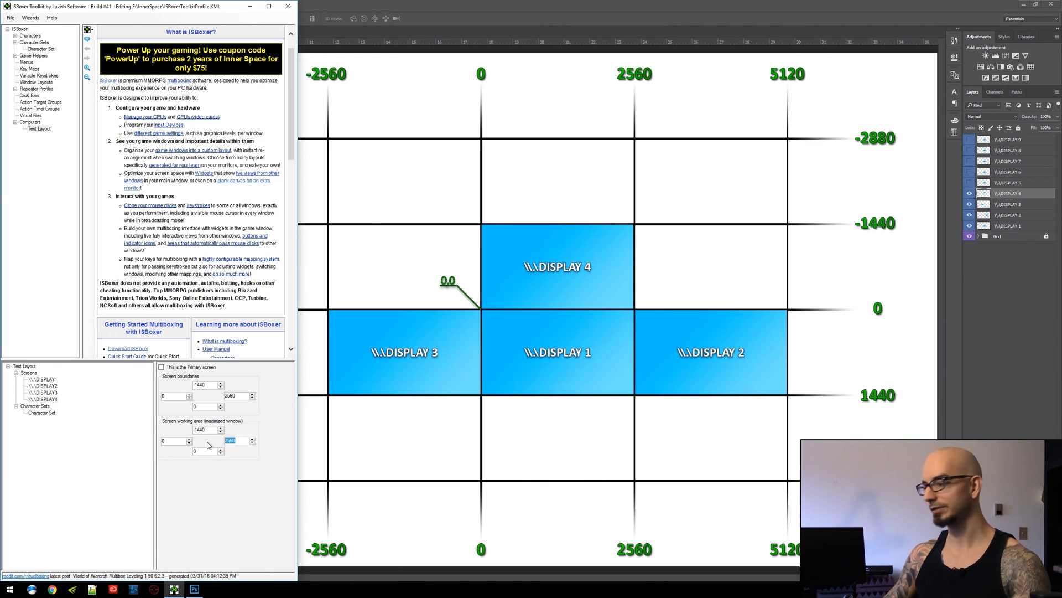
type("25")
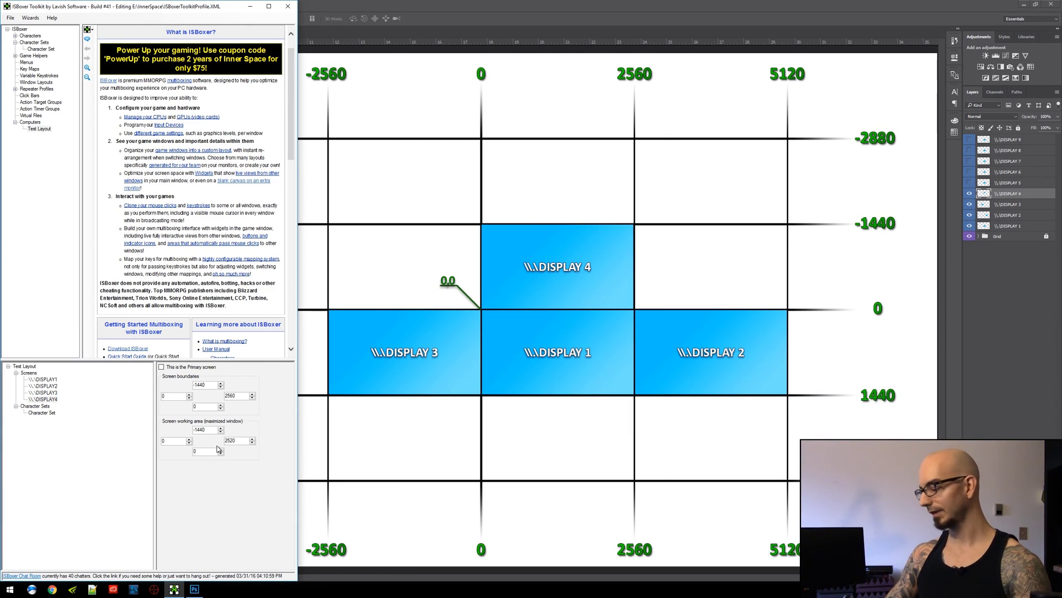
type("60")
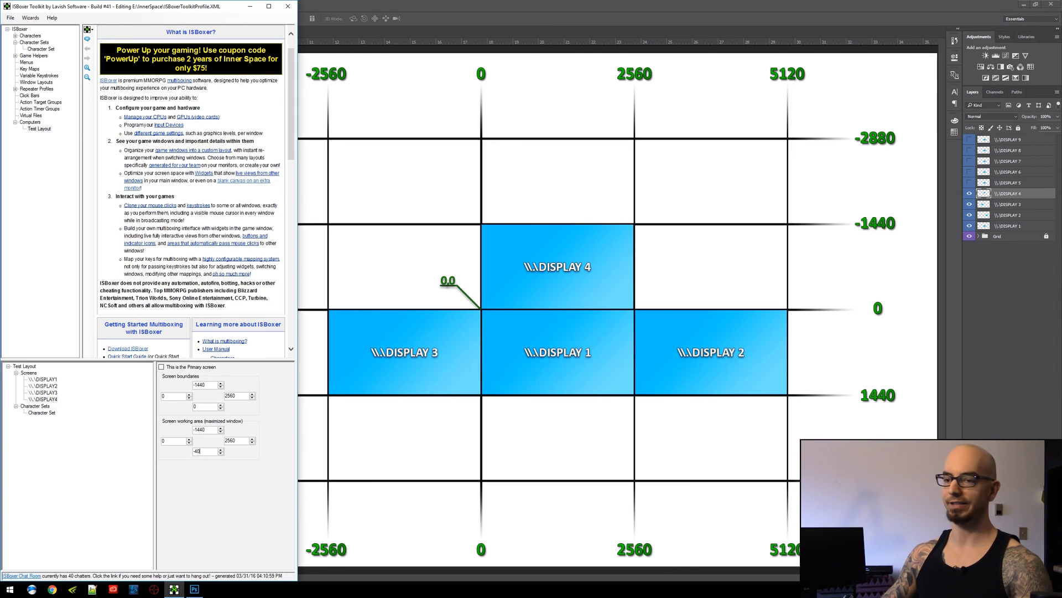
left_click(49, 392)
left_click(49, 399)
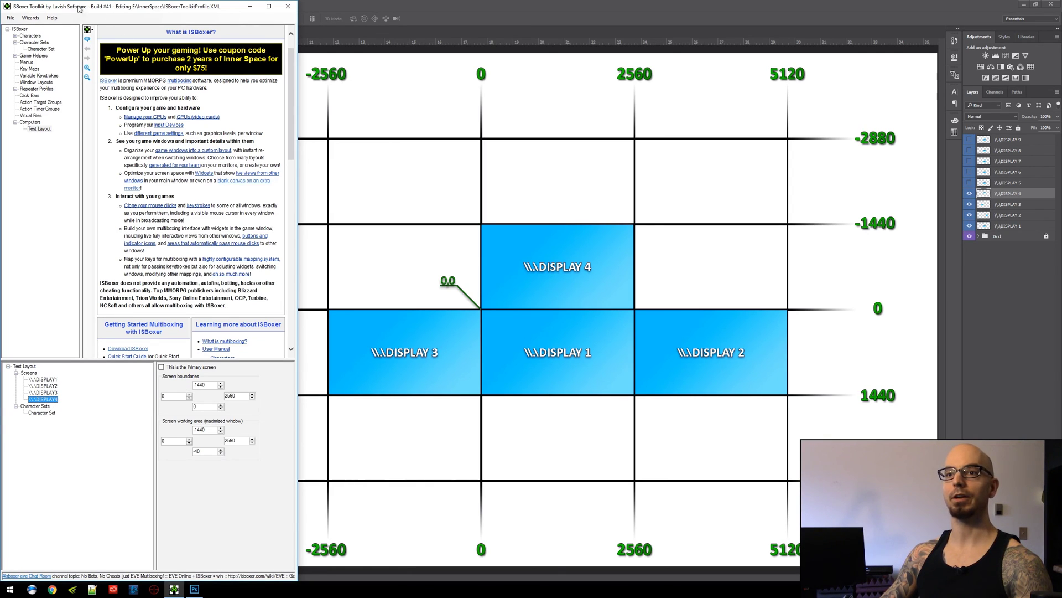
Step: Open the Window Layout Wizard for the Character Set and enlarge it to inspect the four-display arrangement
left_click(41, 49)
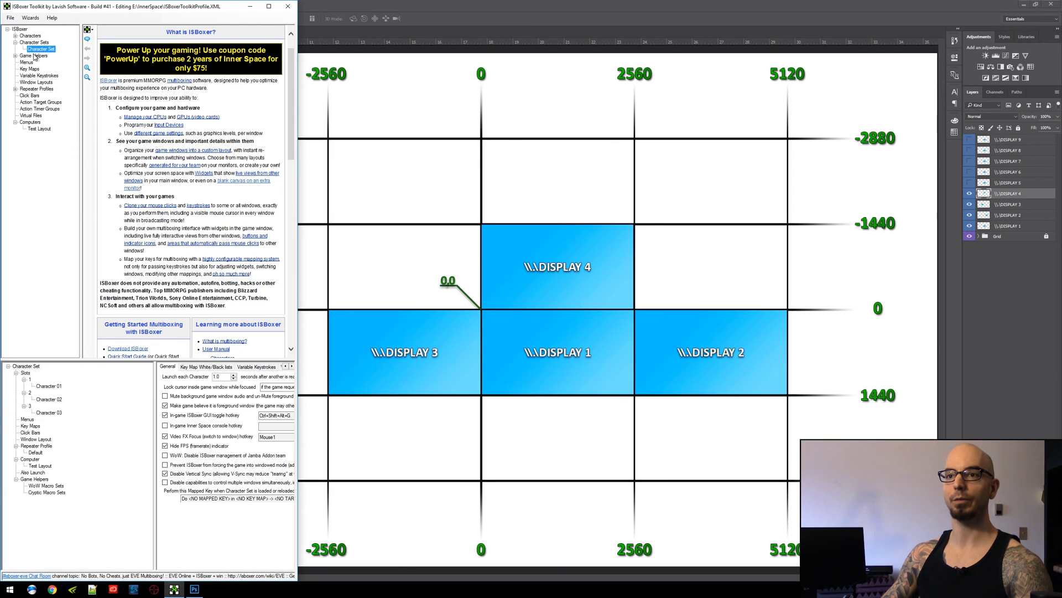
right_click(36, 50)
left_click(68, 98)
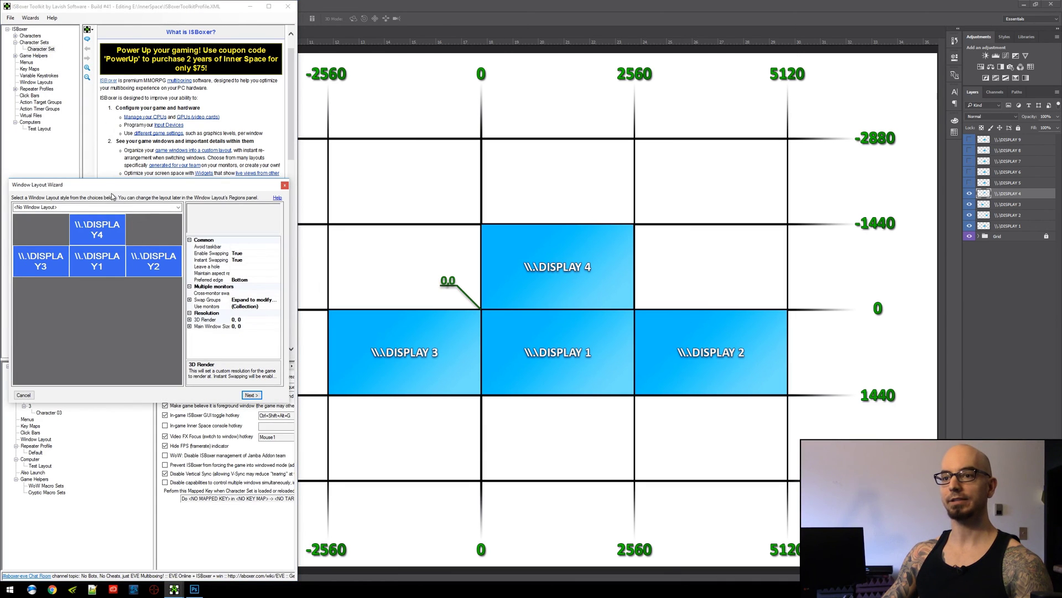
left_click_drag(111, 184, 116, 68)
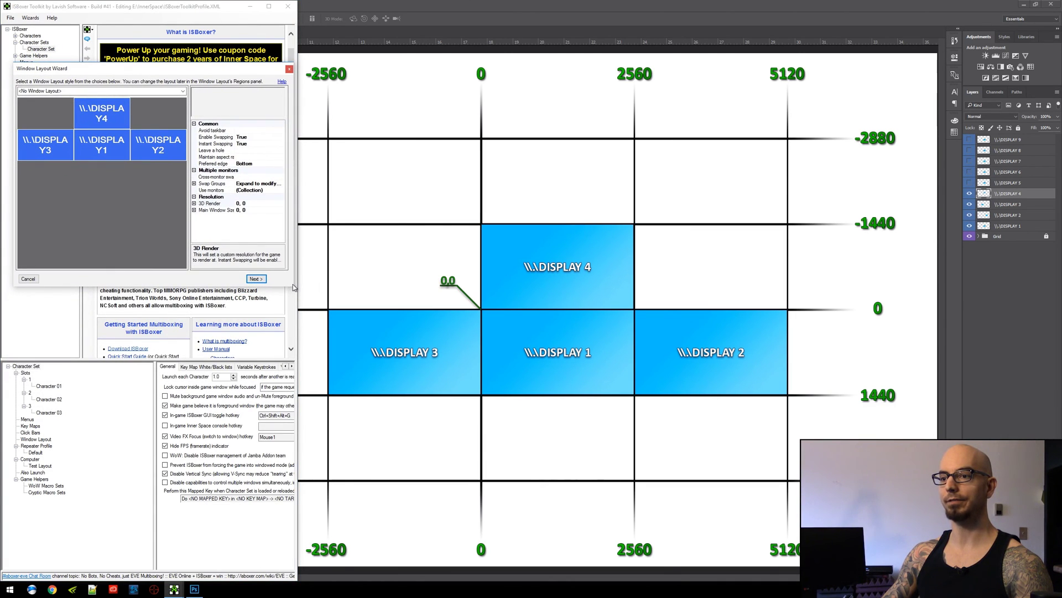
left_click_drag(294, 287, 620, 499)
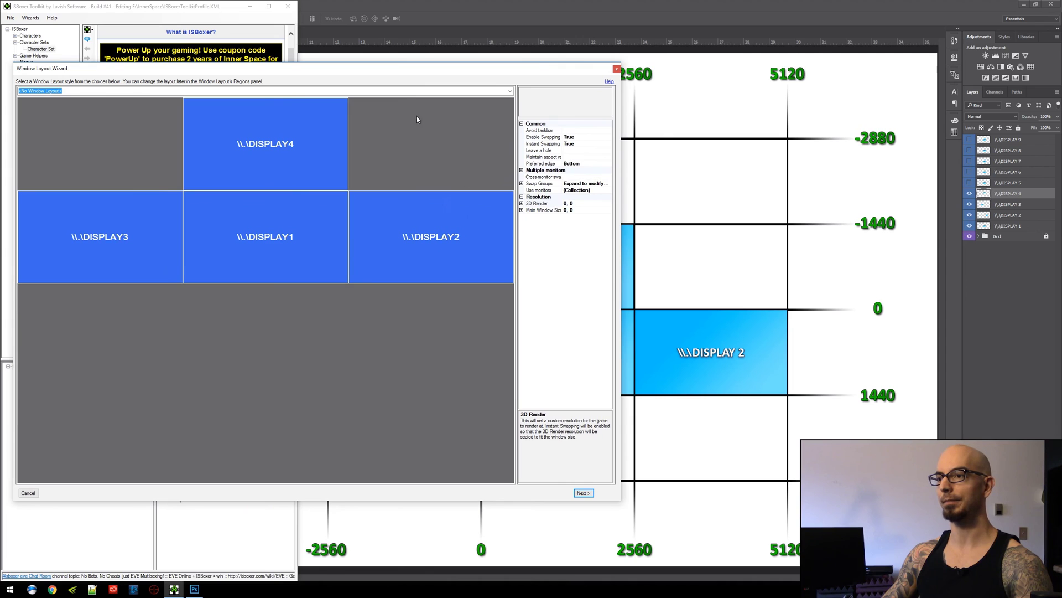
left_click_drag(313, 72, 153, 156)
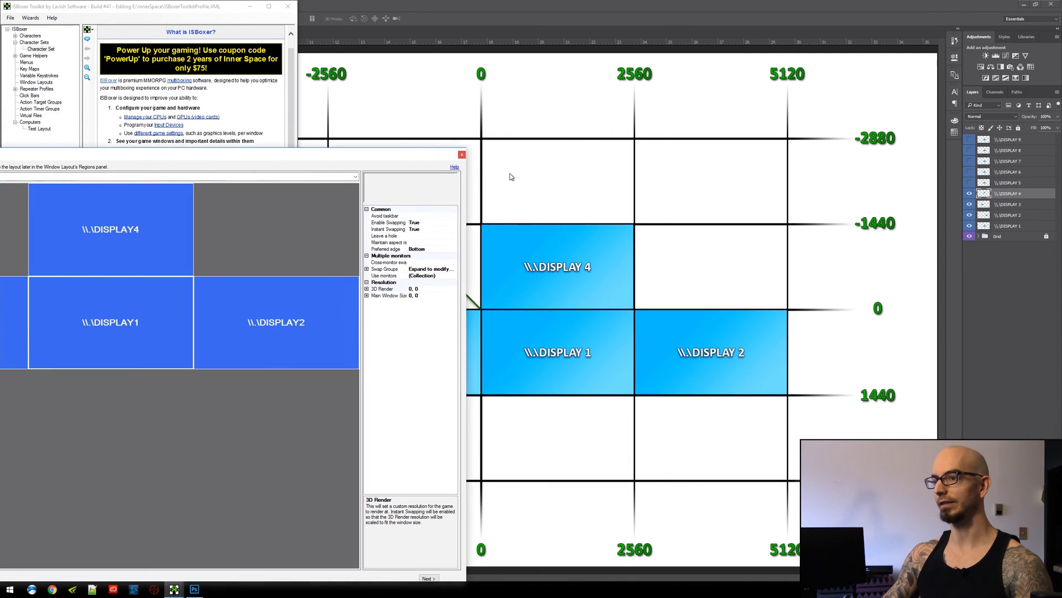
Step: Arrange the Photoshop grid and the Window Layout Wizard side by side to compare the positions of the four displays
left_click(582, 216)
scroll(582, 217, "down", 3)
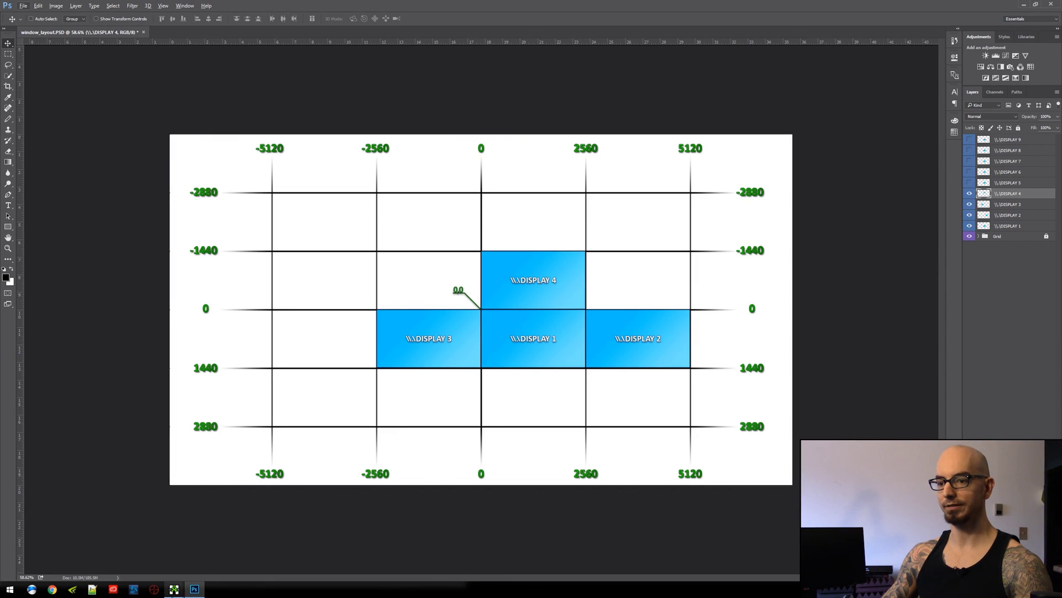
left_click_drag(424, 6, 622, 13)
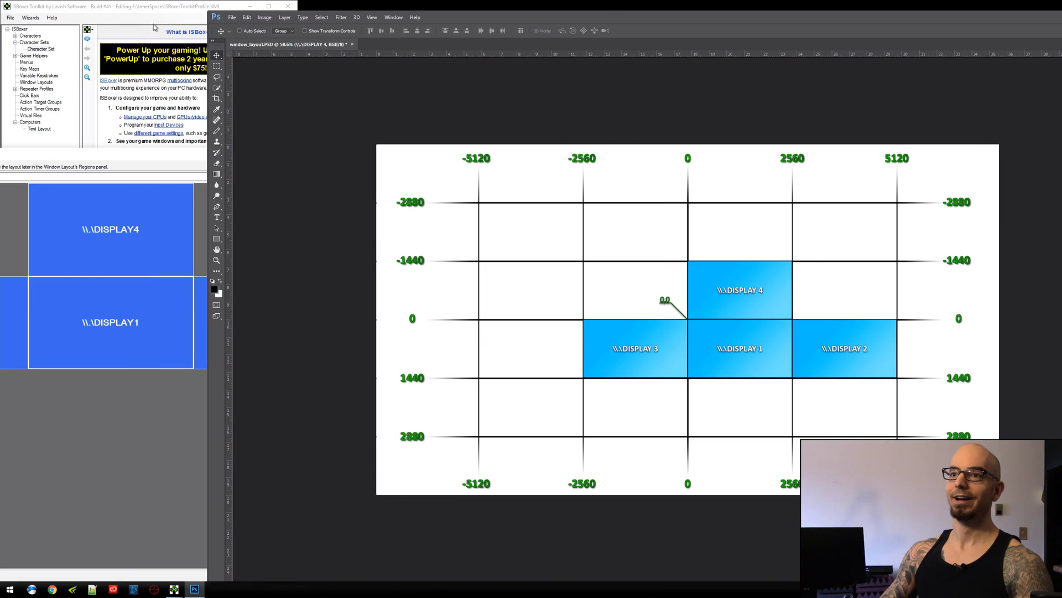
left_click_drag(146, 155, 271, 151)
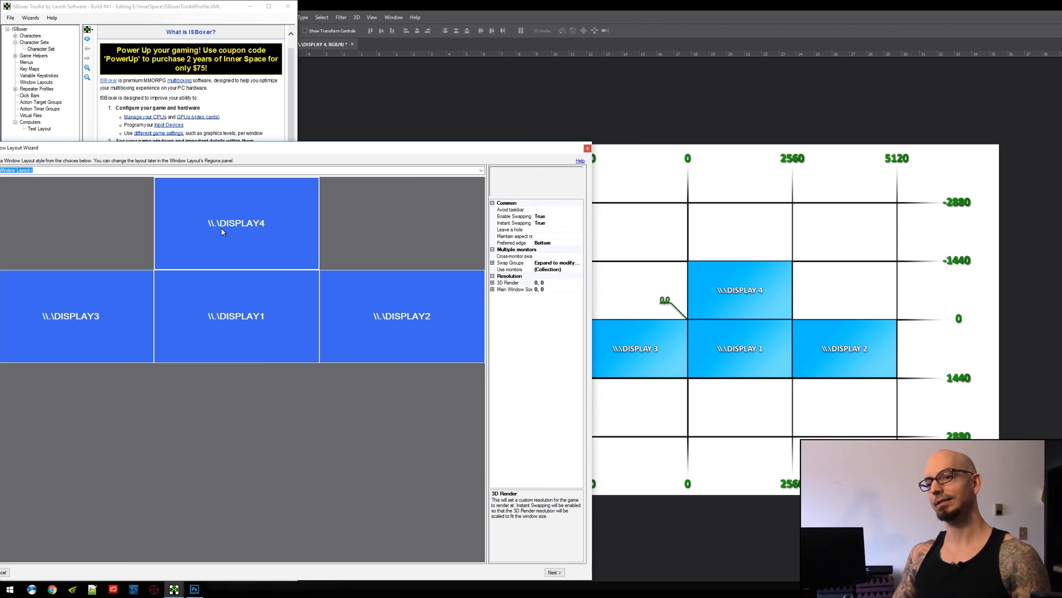
left_click_drag(268, 148, 302, 122)
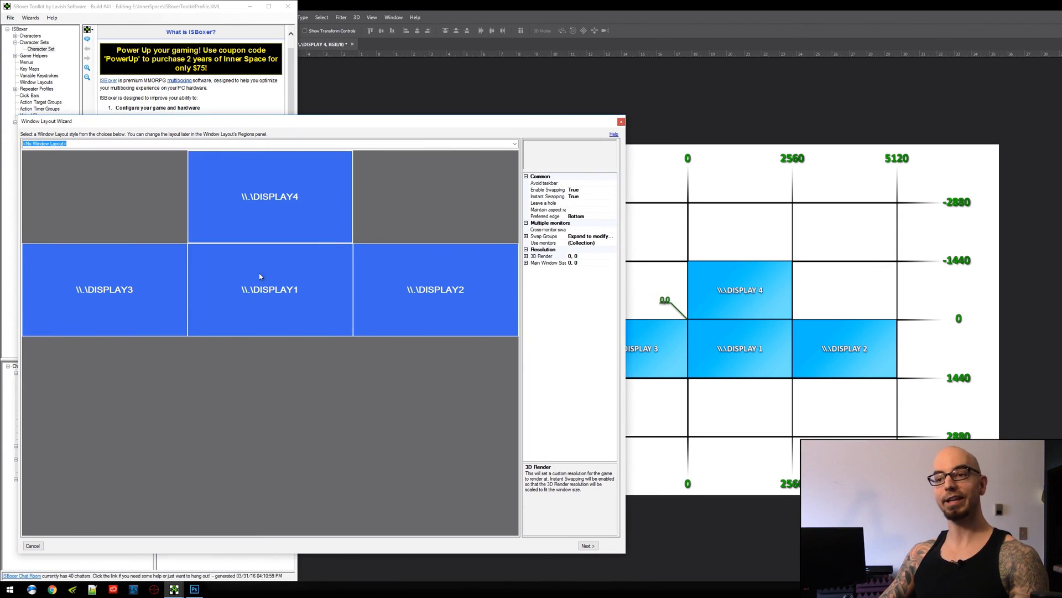
Step: Browse the wizard's window layout styles, previewing multi-monitor, one-screen-per-character, single-monitor and stacked full-screen arrangements across the four displays
left_click(245, 144)
key("Down")
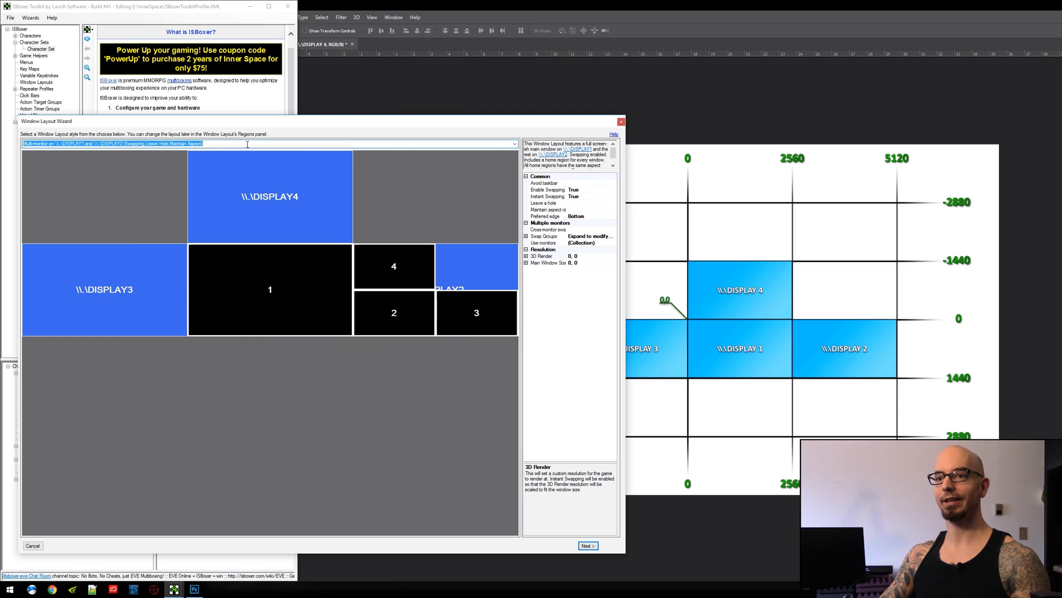
key("Down")
key("Down")
key("Down")
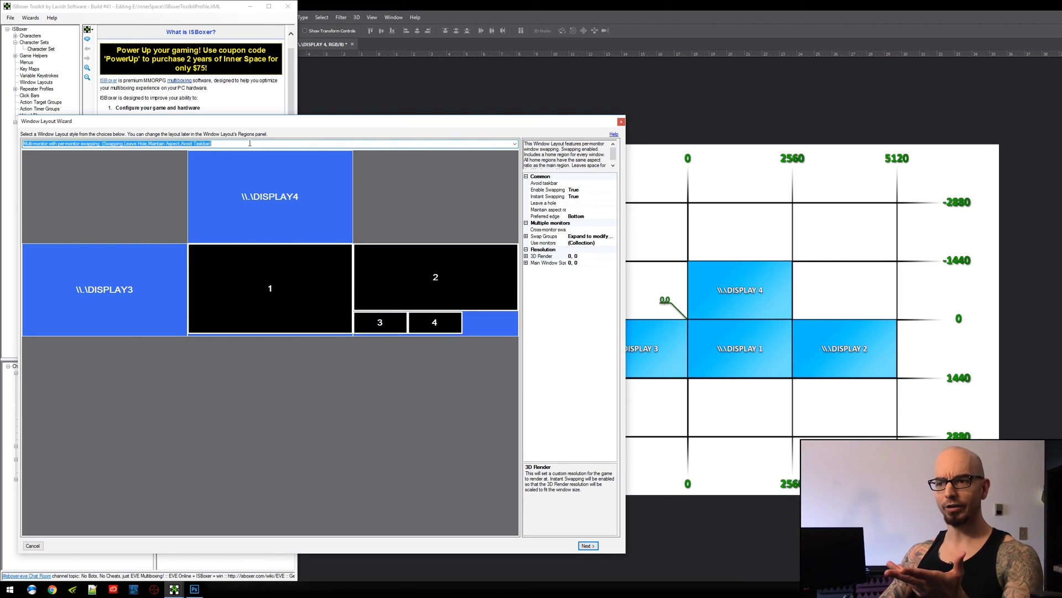
key("Up")
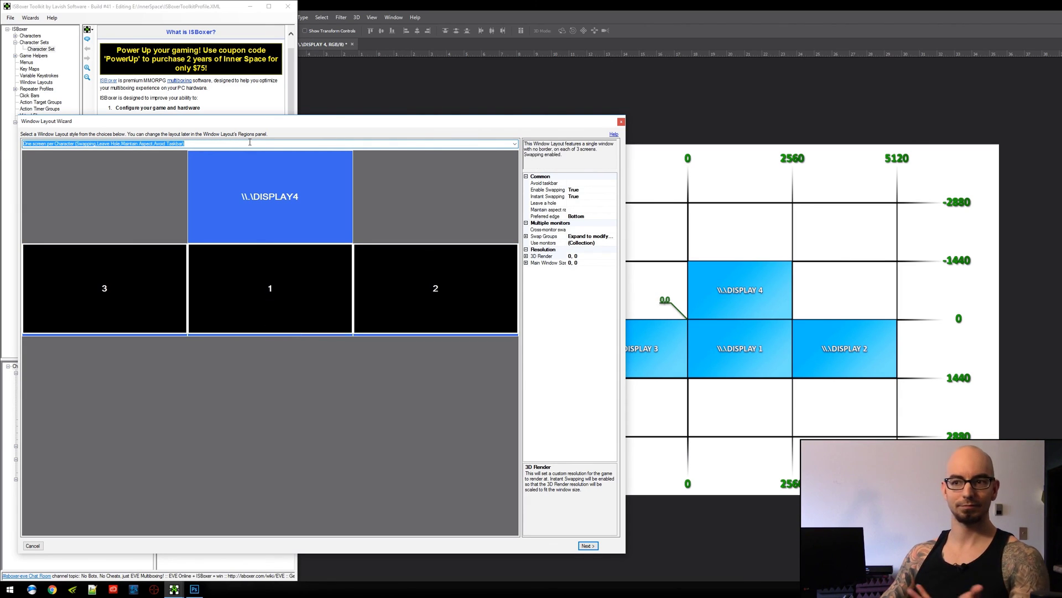
key("Down")
key("Down")
key("Down")
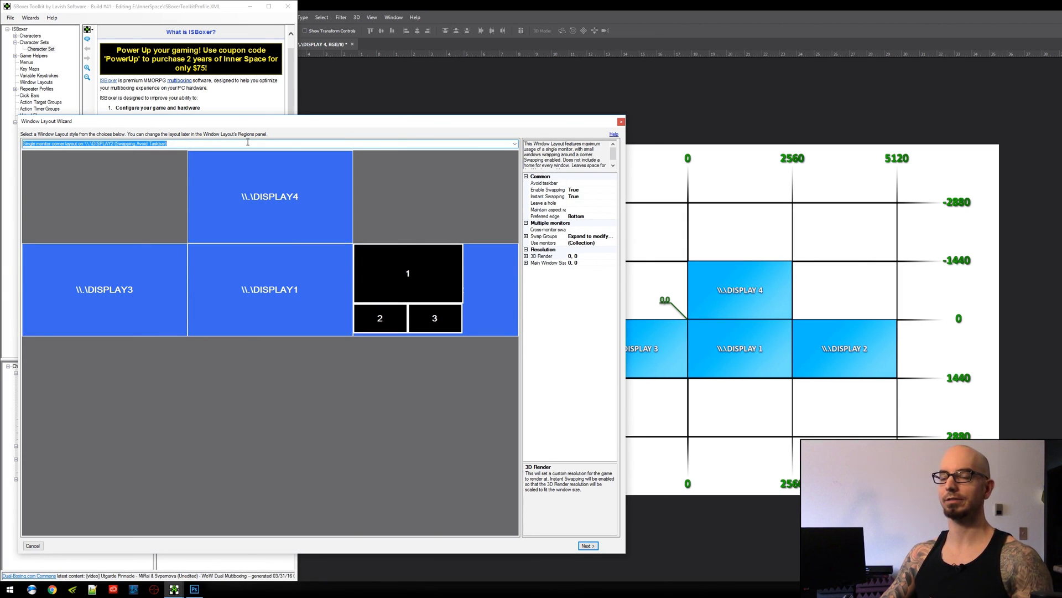
key("Down")
key("Down")
key("Down")
key("Down")
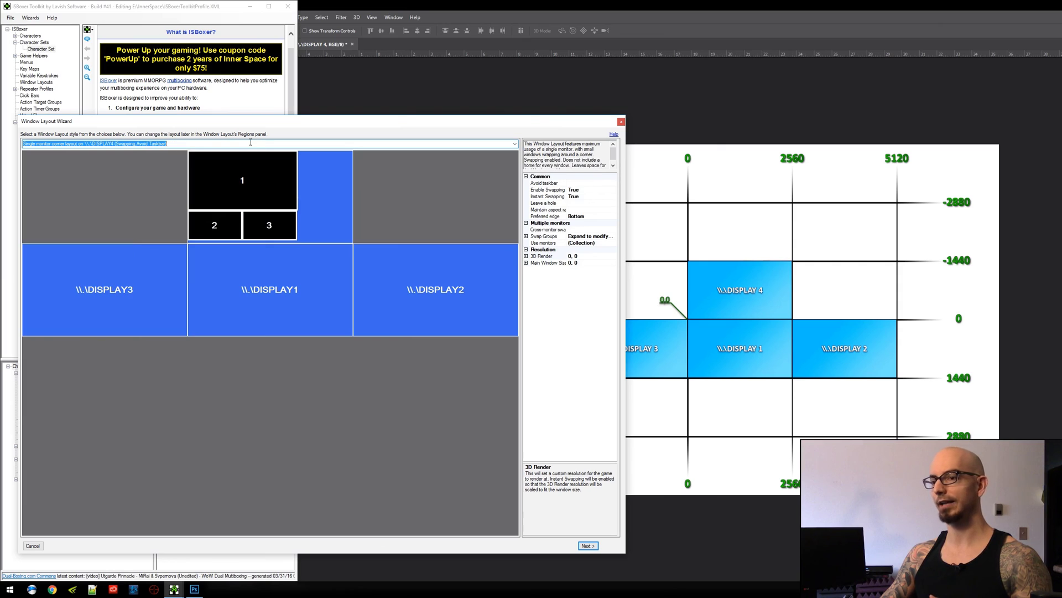
key("Down")
key("Down")
key("Down")
key("Down")
key("Down")
key("Down")
key("Down")
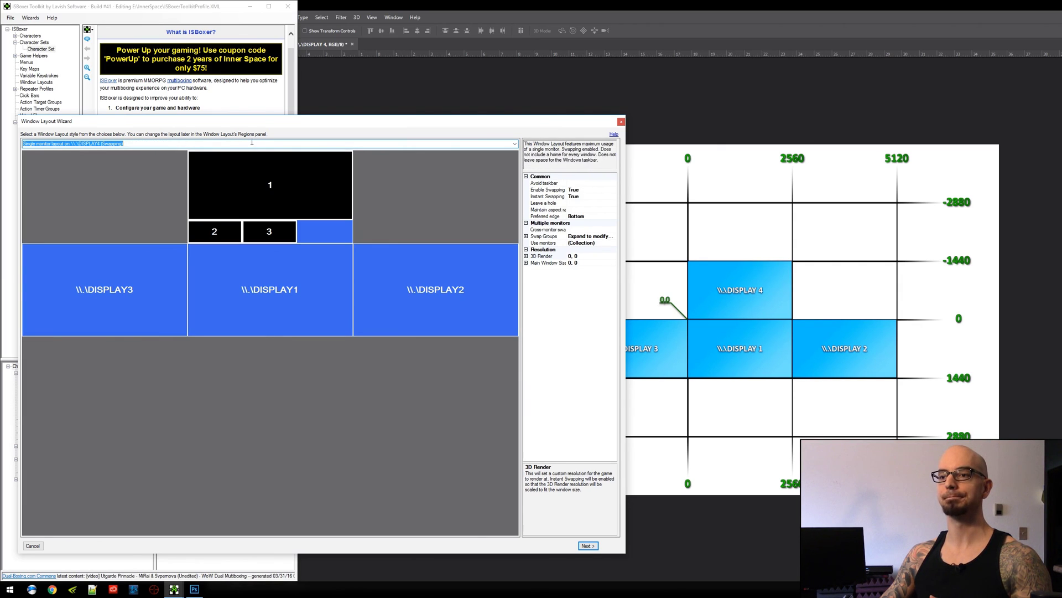
key("Down")
key("Down")
key("Down")
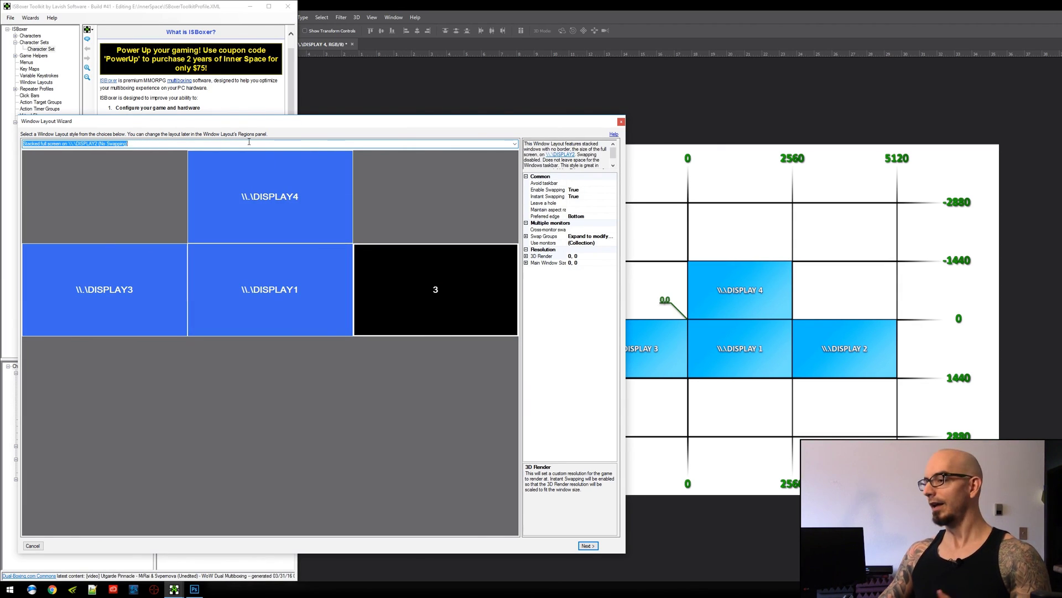